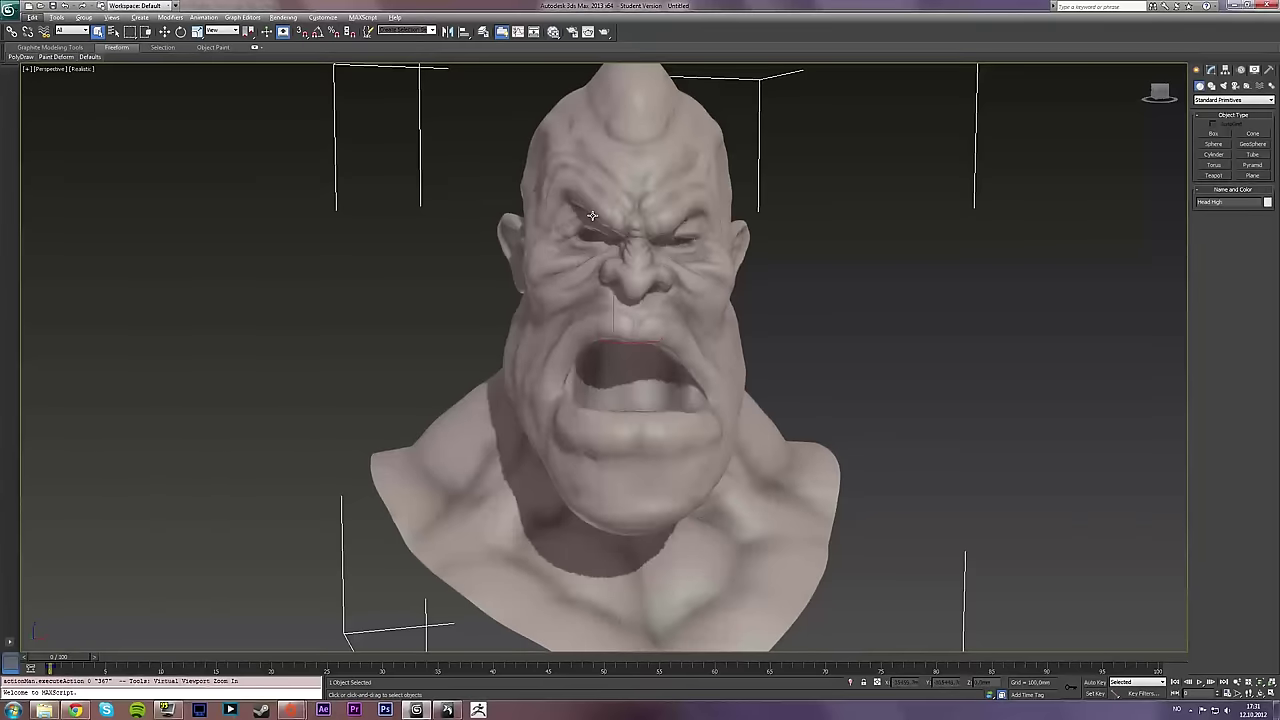
Examine the high-resolution head from several angles, toggling the edged faces display on and off
key("F4")
mouse_move(592, 215)
middle_mouse_down("alt")
mouse_move(870, 243)
mouse_move(608, 247)
middle_mouse_up("alt")
key("F4")
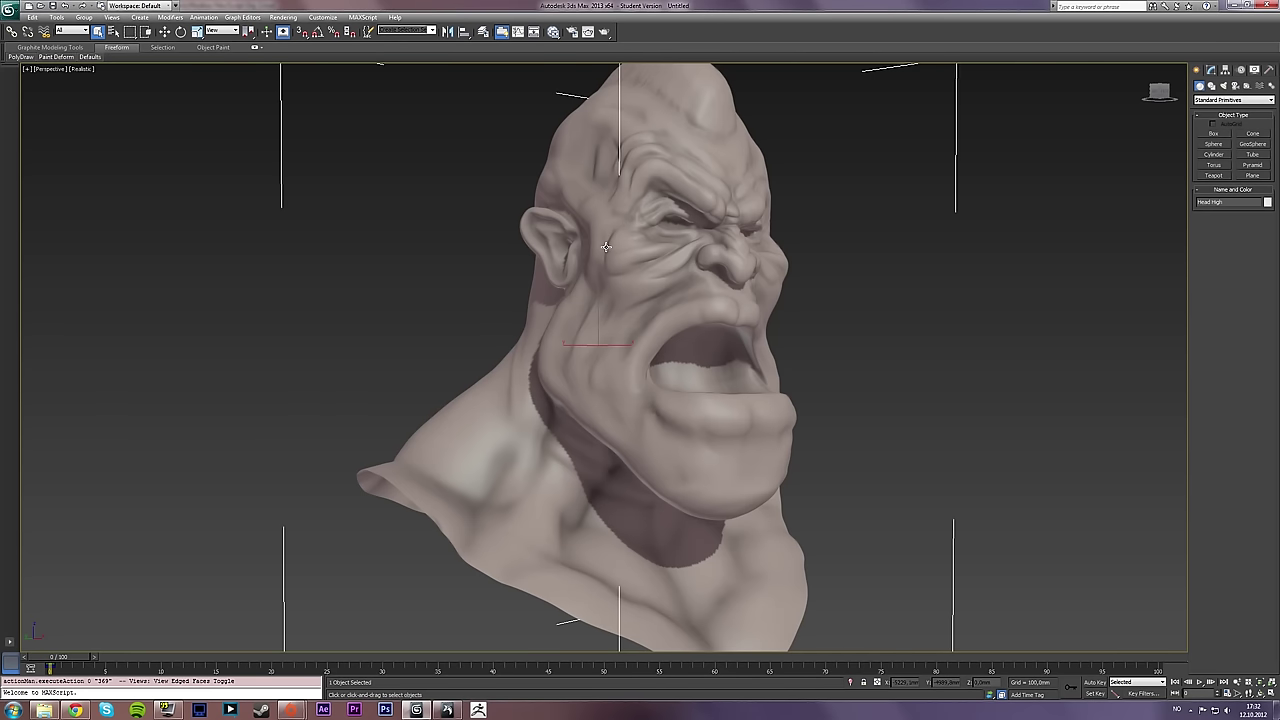
mouse_move(653, 293)
middle_mouse_down("alt")
mouse_move(645, 300)
mouse_move(676, 319)
middle_mouse_up("alt")
scroll(676, 319, "up", 4)
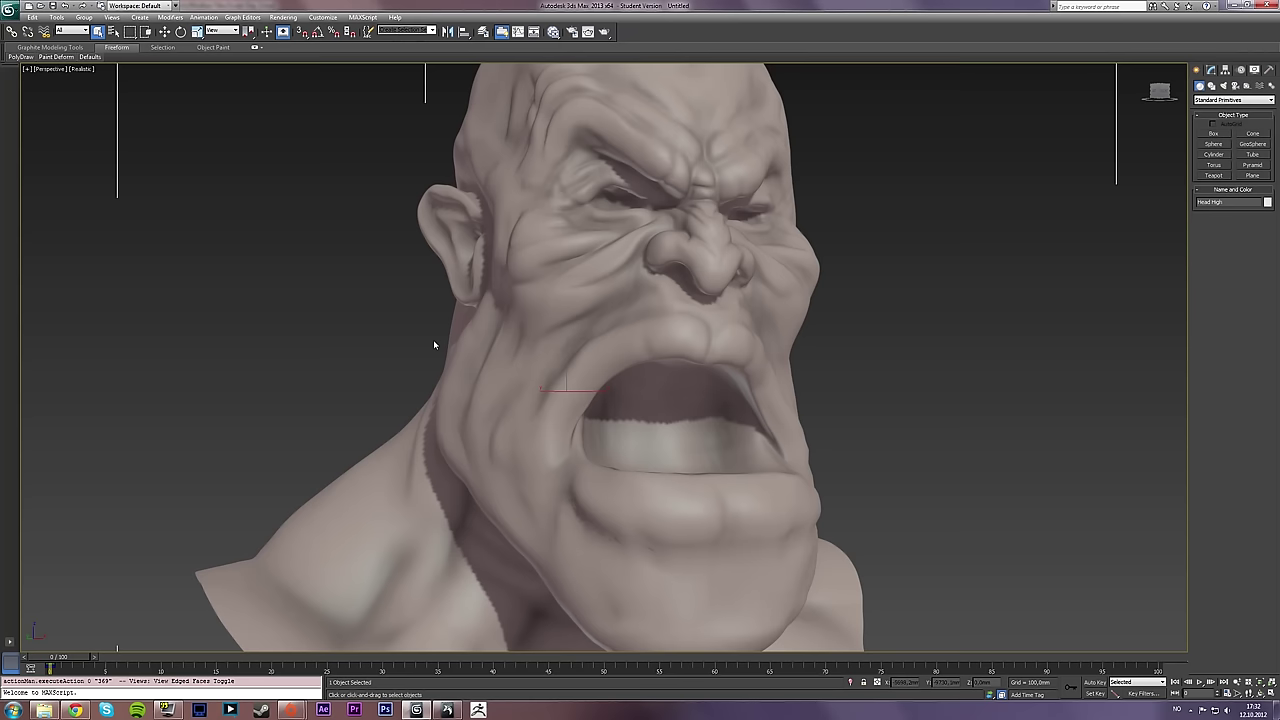
mouse_move(494, 324)
middle_mouse_down("alt")
mouse_move(503, 297)
mouse_move(502, 311)
middle_mouse_up("alt")
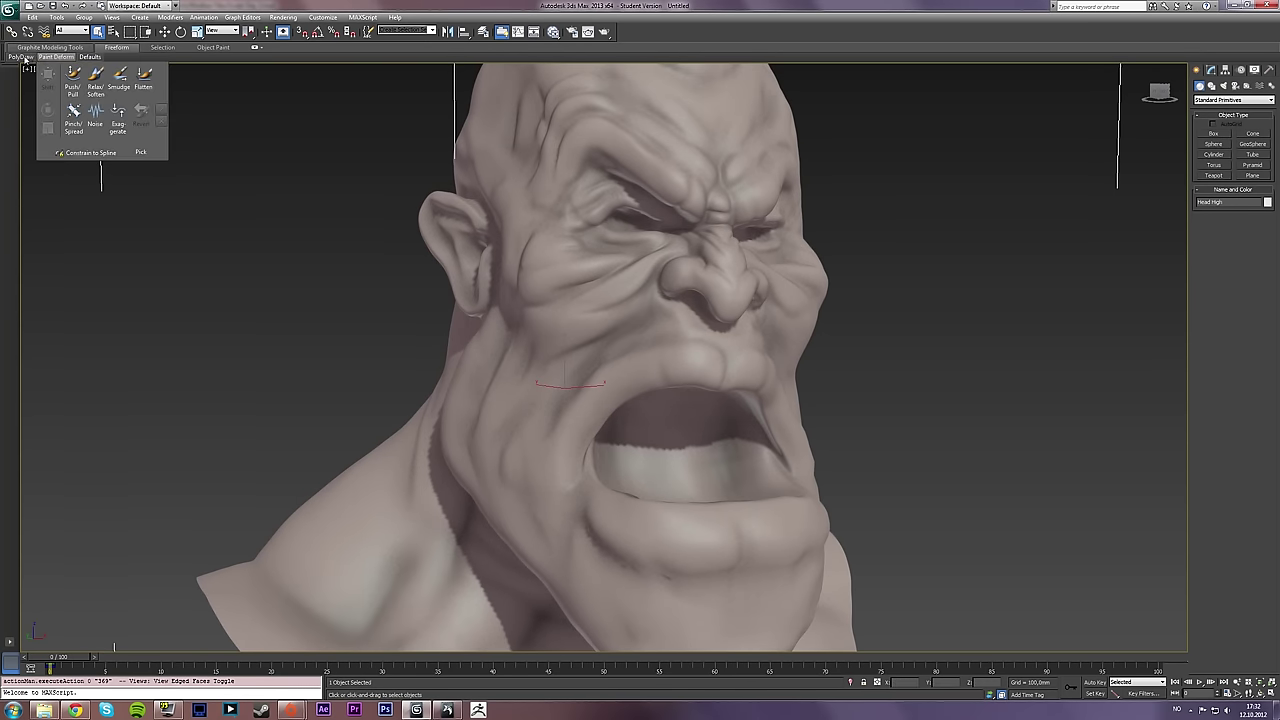
Expand the minimized ribbon so the full set of Freeform tools is displayed
mouse_move(18, 59)
left_click(258, 48)
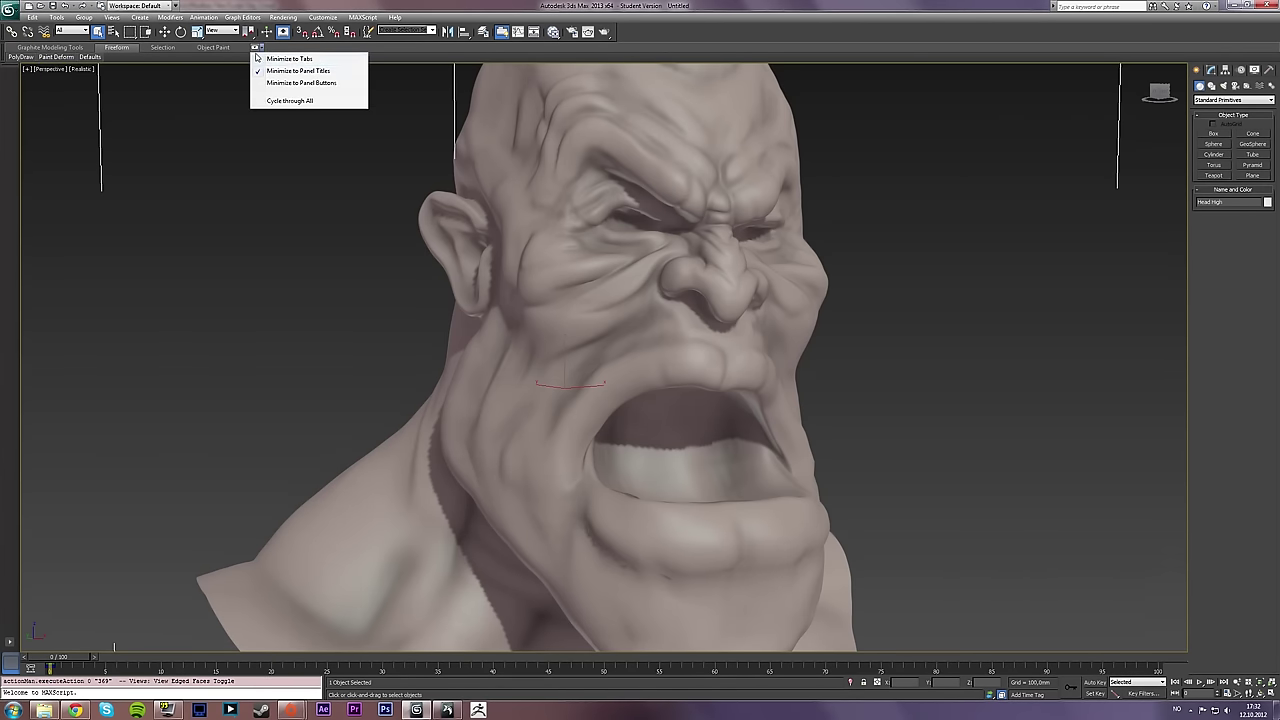
left_click(255, 48)
left_click(255, 48)
left_click(255, 48)
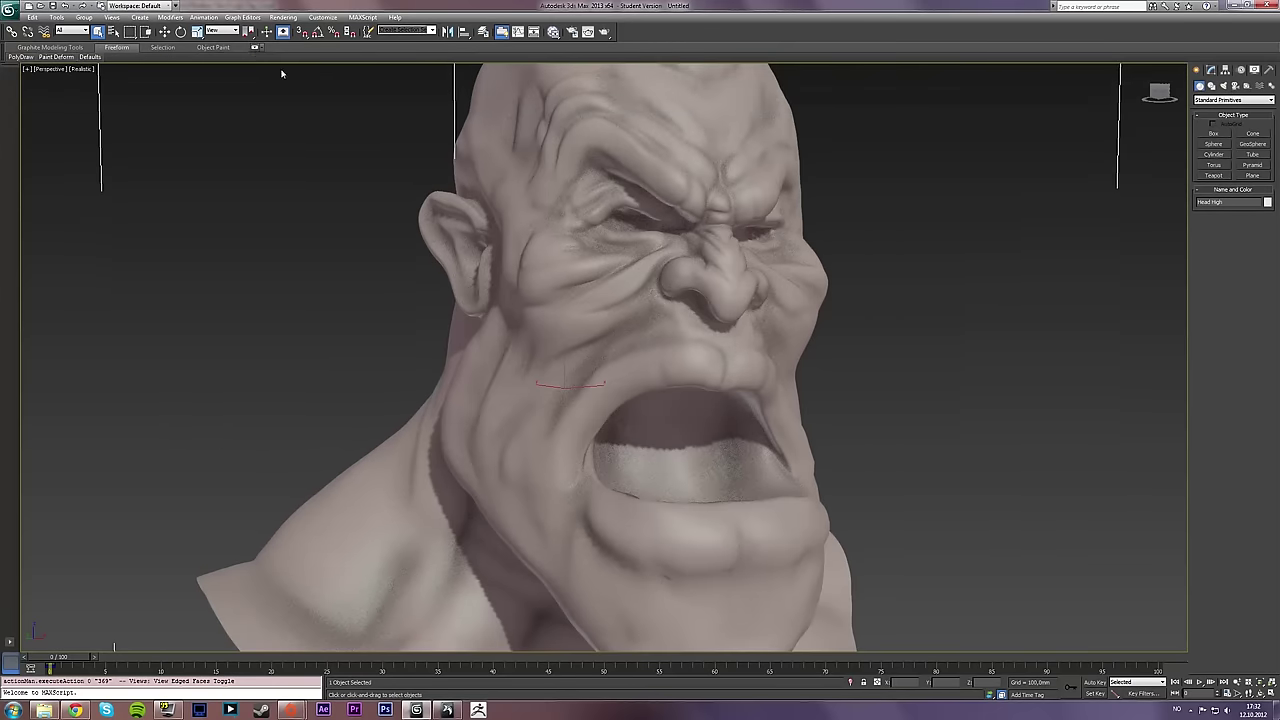
left_click(256, 48)
Inspect the sculpted head's face, ear and mouth up close and from a distance
middle_click_drag(579, 206, 634, 231, "alt")
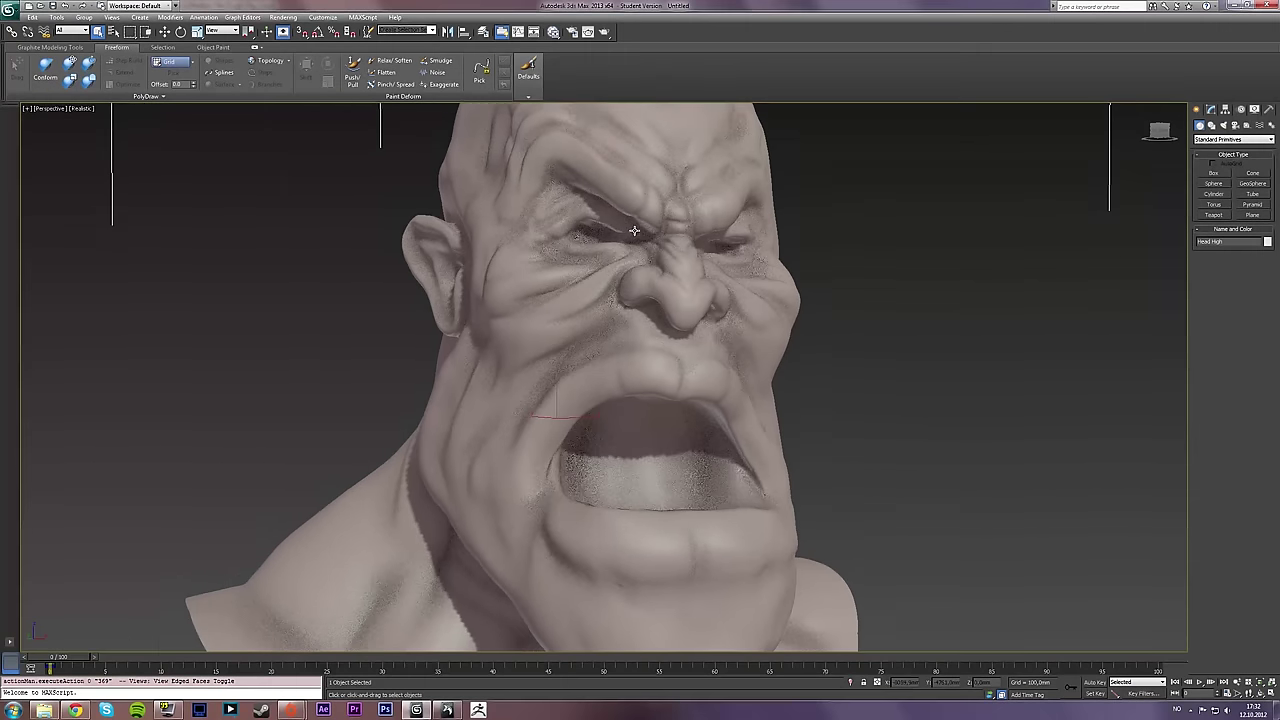
scroll(634, 230, "up", 4)
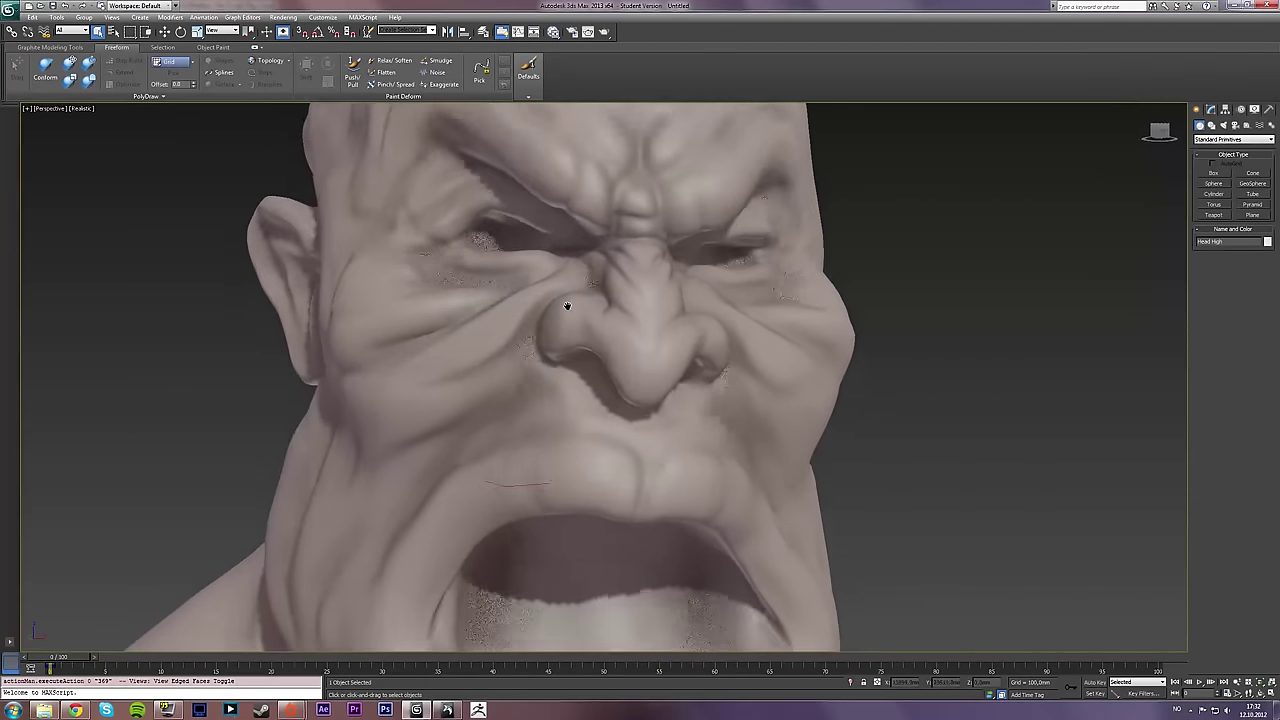
middle_click_drag(567, 305, 549, 351, "alt")
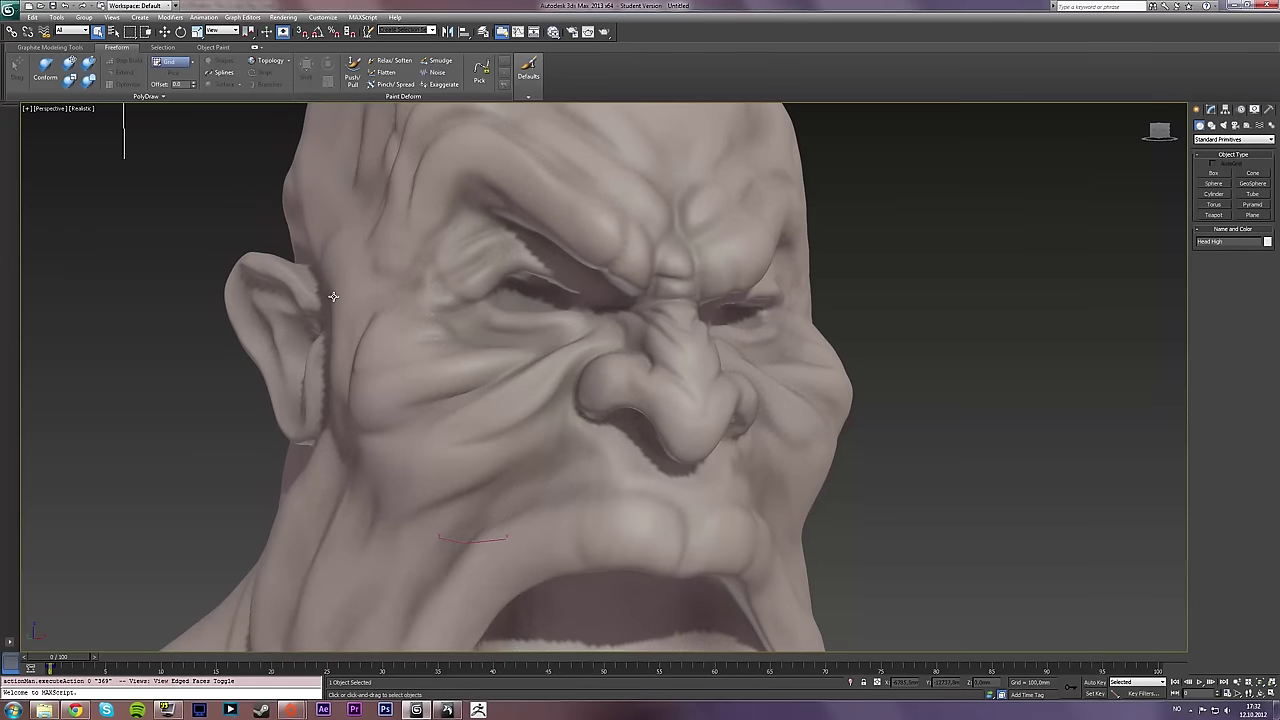
scroll(450, 342, "down", 5)
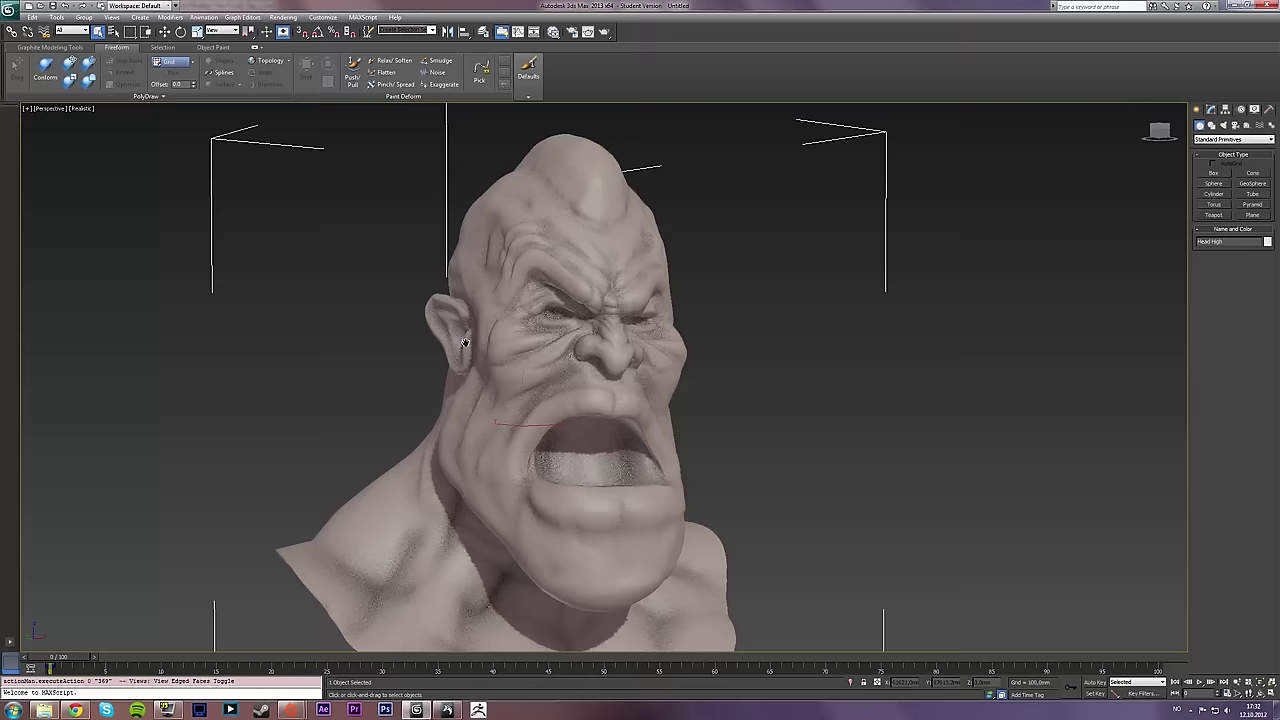
middle_click_drag(464, 343, 484, 421, "alt")
scroll(469, 392, "up", 3)
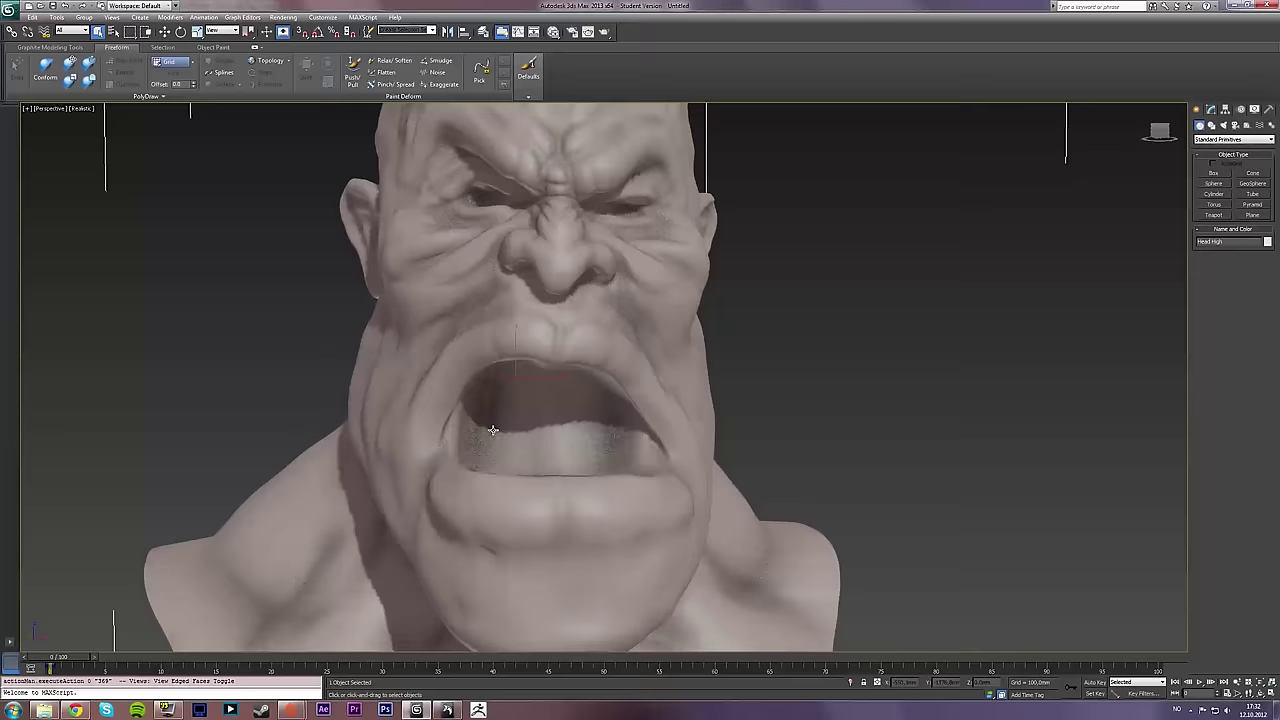
Inspect the head's mesh density around the mouth, jaw and neck with edged faces displayed, then in plain shading around the eyes
key("F4")
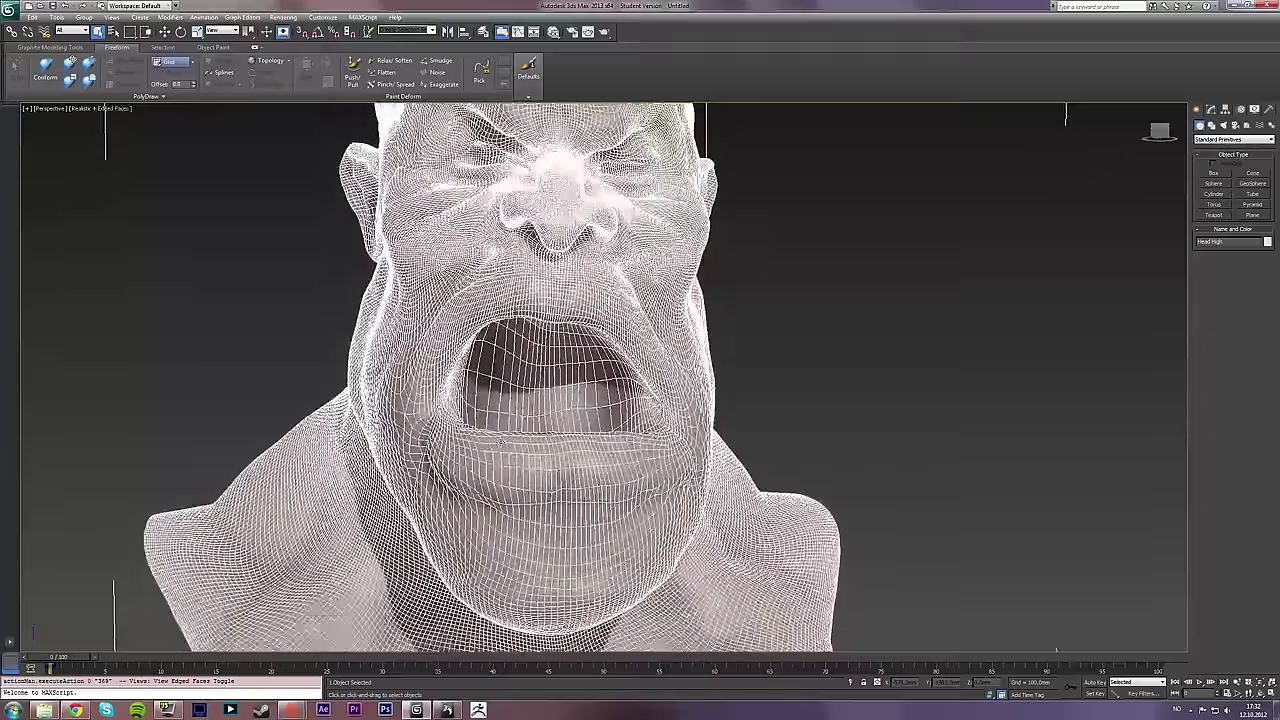
scroll(484, 425, "up", 3)
middle_click_drag(484, 425, 566, 446, "alt")
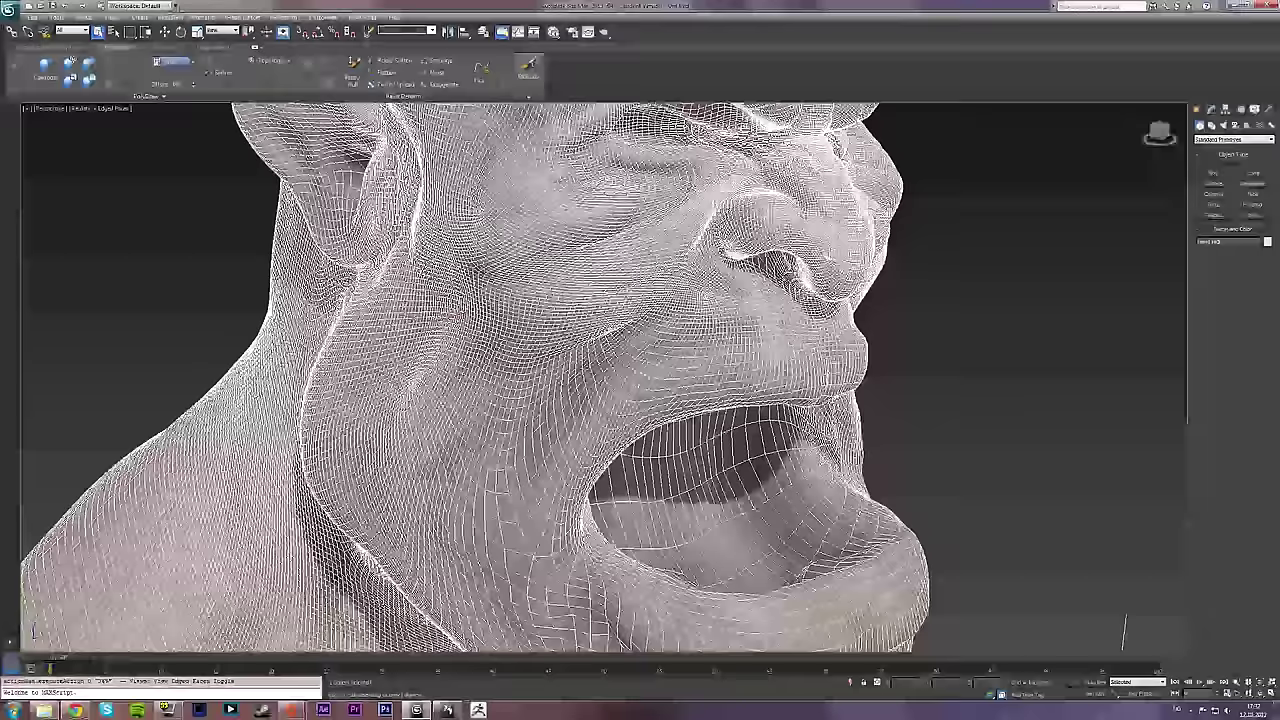
middle_click_drag(706, 272, 540, 272, "alt")
scroll(670, 270, "down", 3)
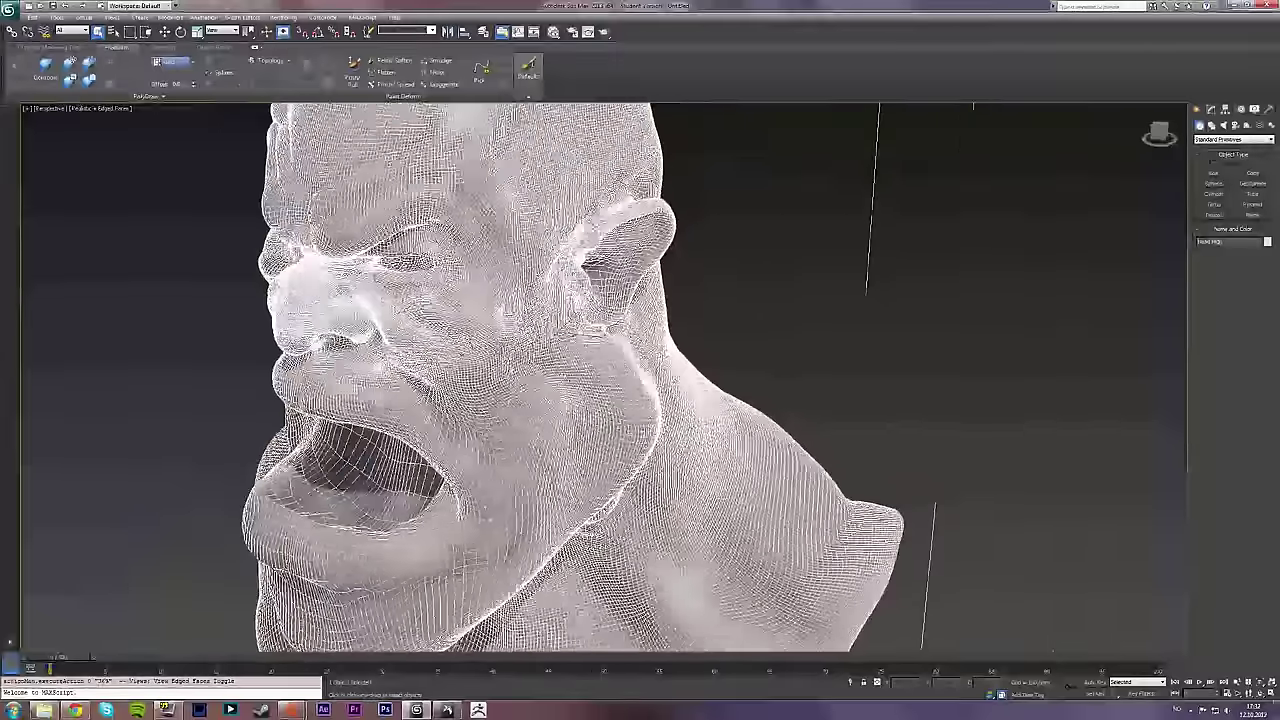
middle_click_drag(712, 502, 788, 450, "alt")
scroll(440, 400, "up", 3)
middle_click_drag(413, 400, 428, 460)
key("F4")
middle_click_drag(423, 357, 466, 374, "alt")
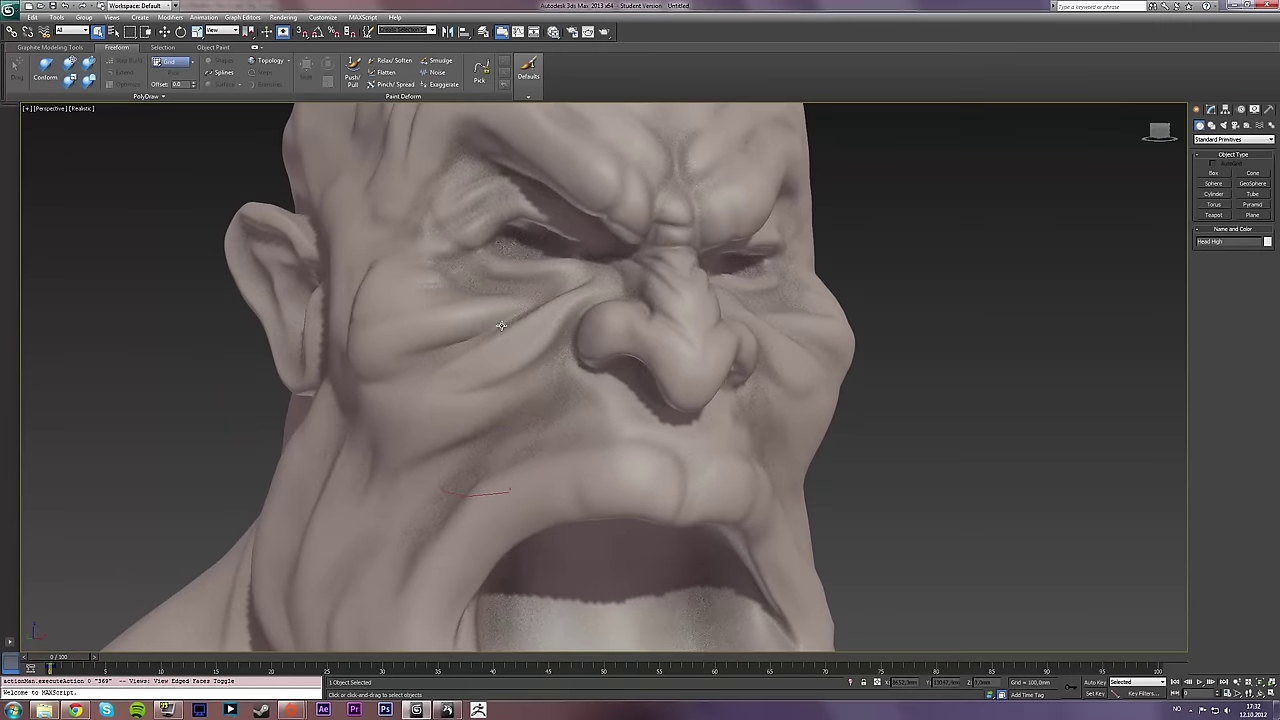
middle_click_drag(501, 325, 434, 406)
scroll(350, 368, "up", 1)
scroll(352, 363, "down", 1)
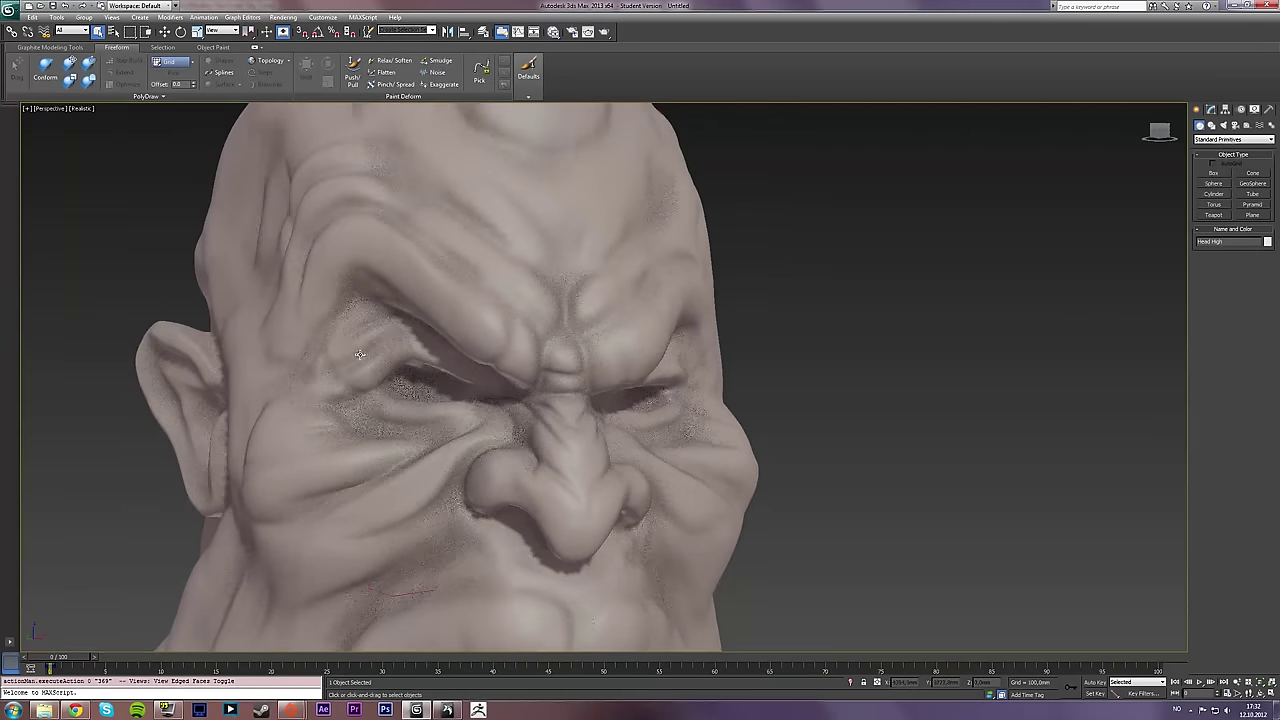
Select the head, set PolyDraw to Draw On: Surface, and pick the Head High mesh as the surface
left_click(98, 31)
left_click(383, 350)
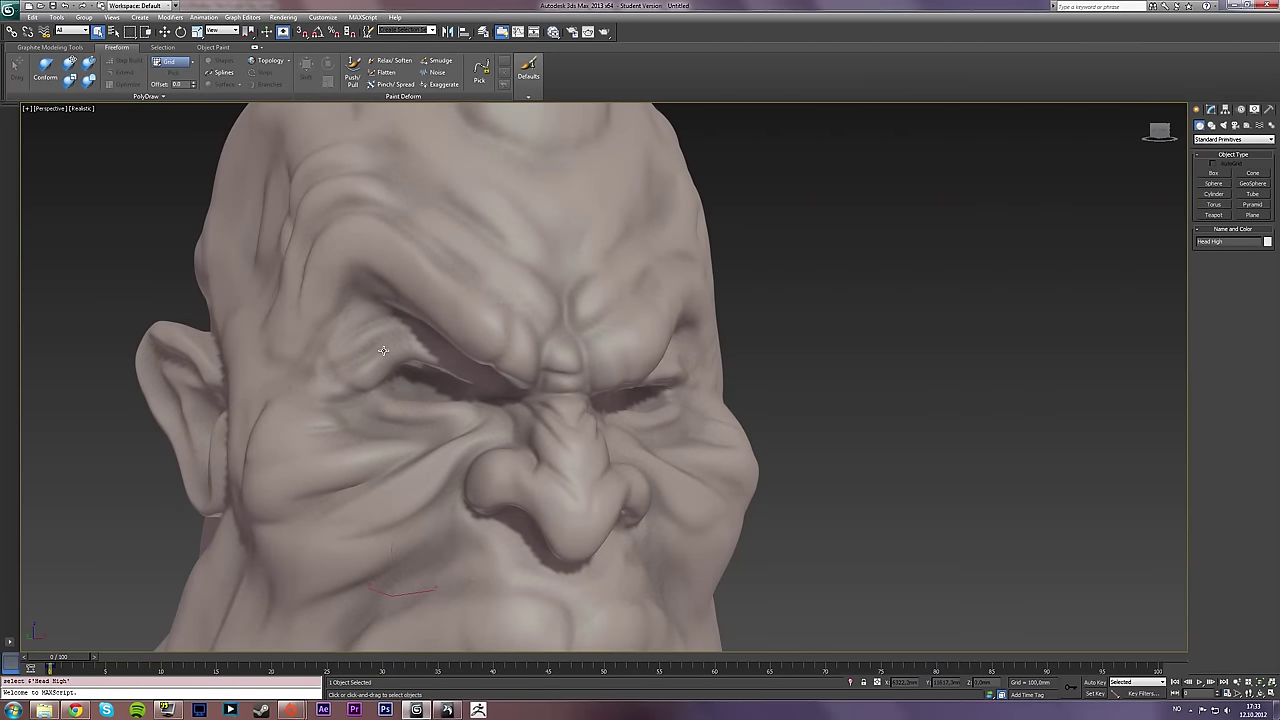
left_click(83, 48)
left_click(111, 48)
left_click(191, 62)
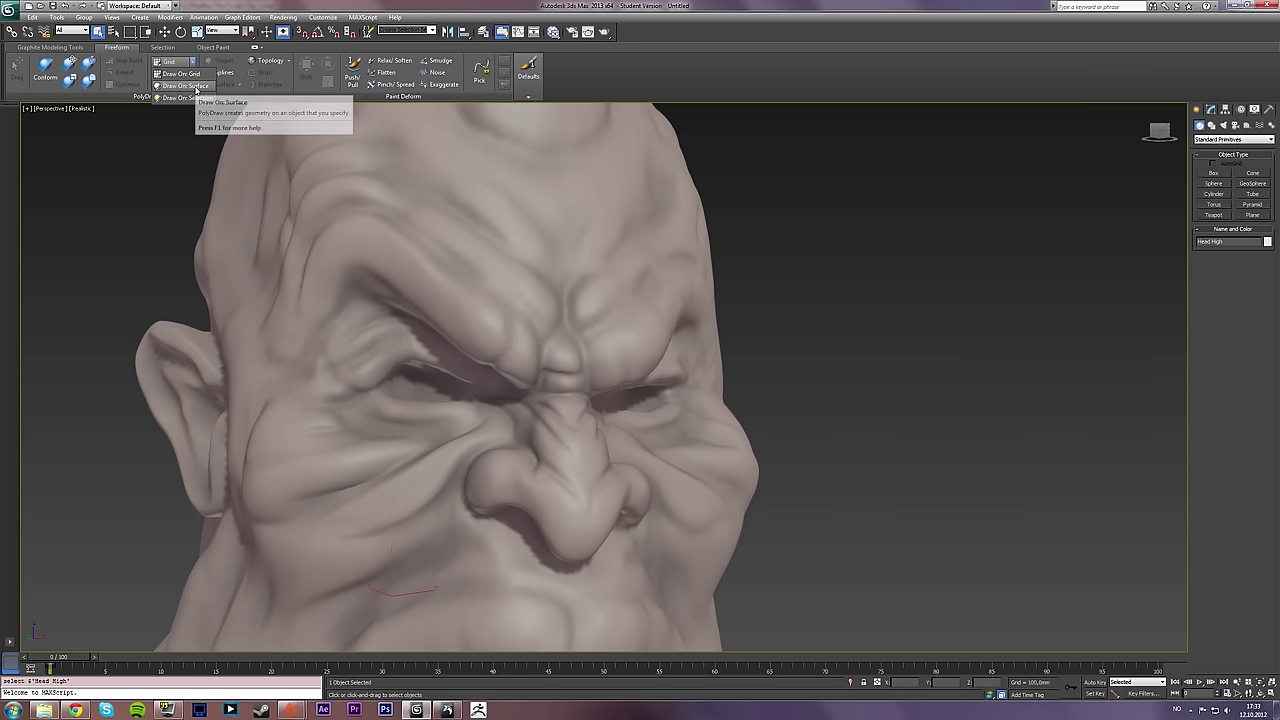
left_click(190, 86)
left_click(174, 75)
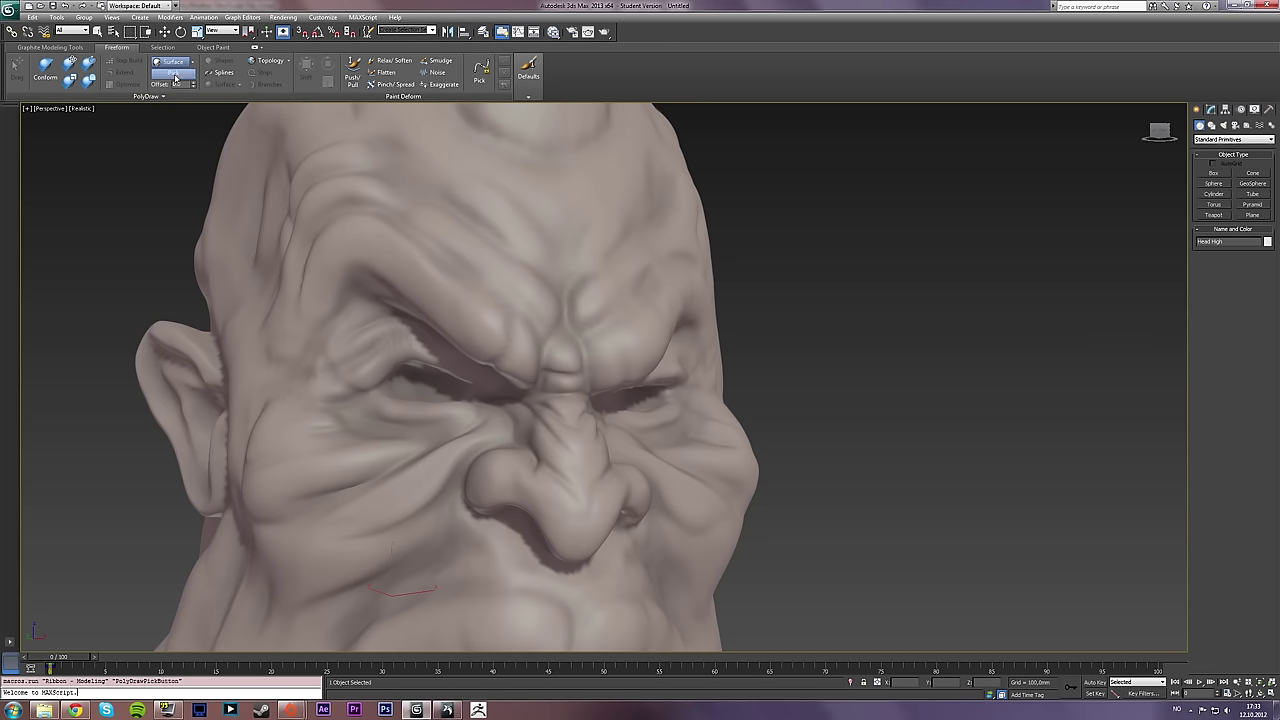
left_click(383, 183)
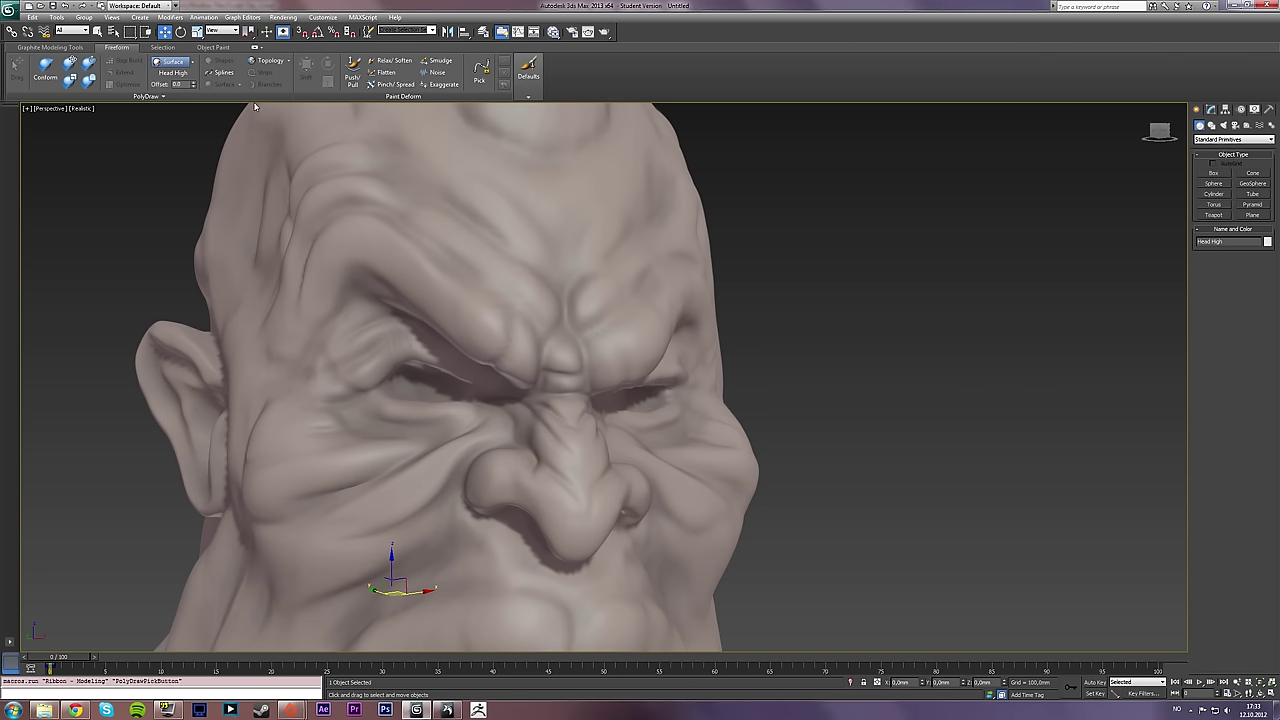
Create a new PolyDraw object at vertex level and set its drawing offset to 0.5
left_click(150, 96)
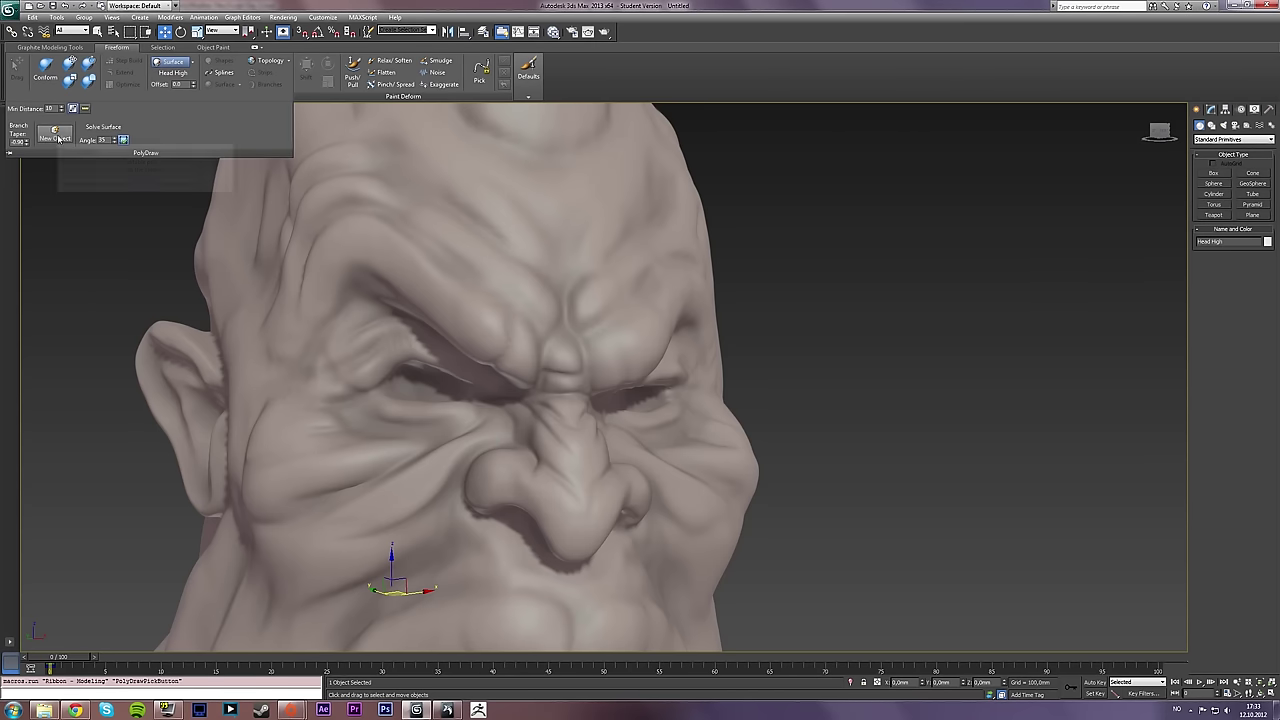
left_click(56, 136)
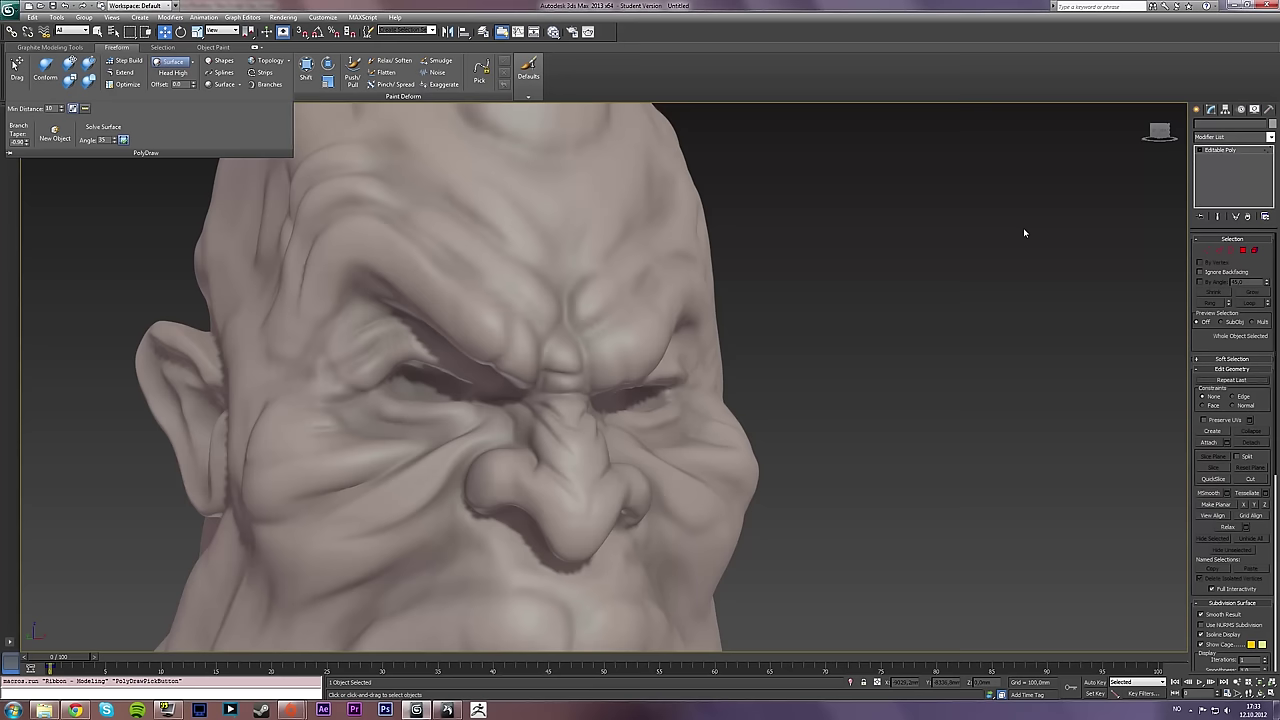
key("1")
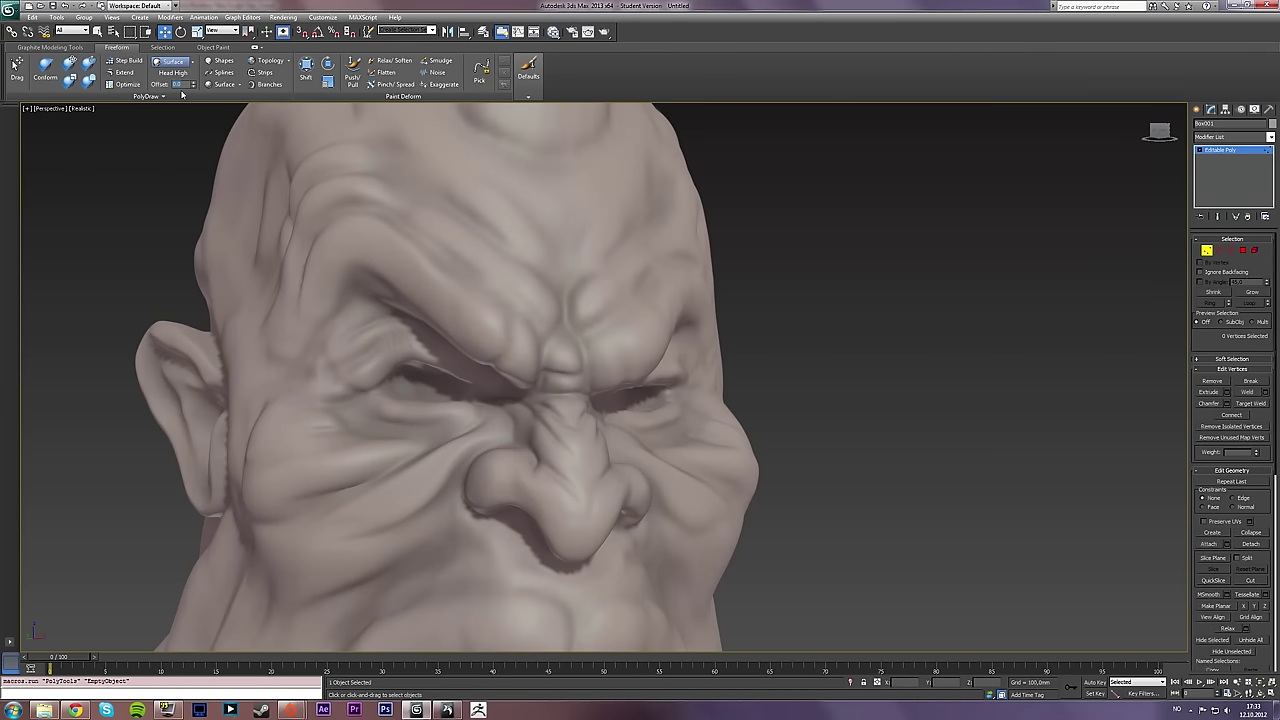
type("0.5")
key("Return")
Examine the brow, eyes and nose bridge from several angles to find a starting area for drawing
middle_click_drag(548, 263, 431, 217, "alt")
scroll(420, 268, "down", 3)
middle_click_drag(420, 268, 445, 285, "alt")
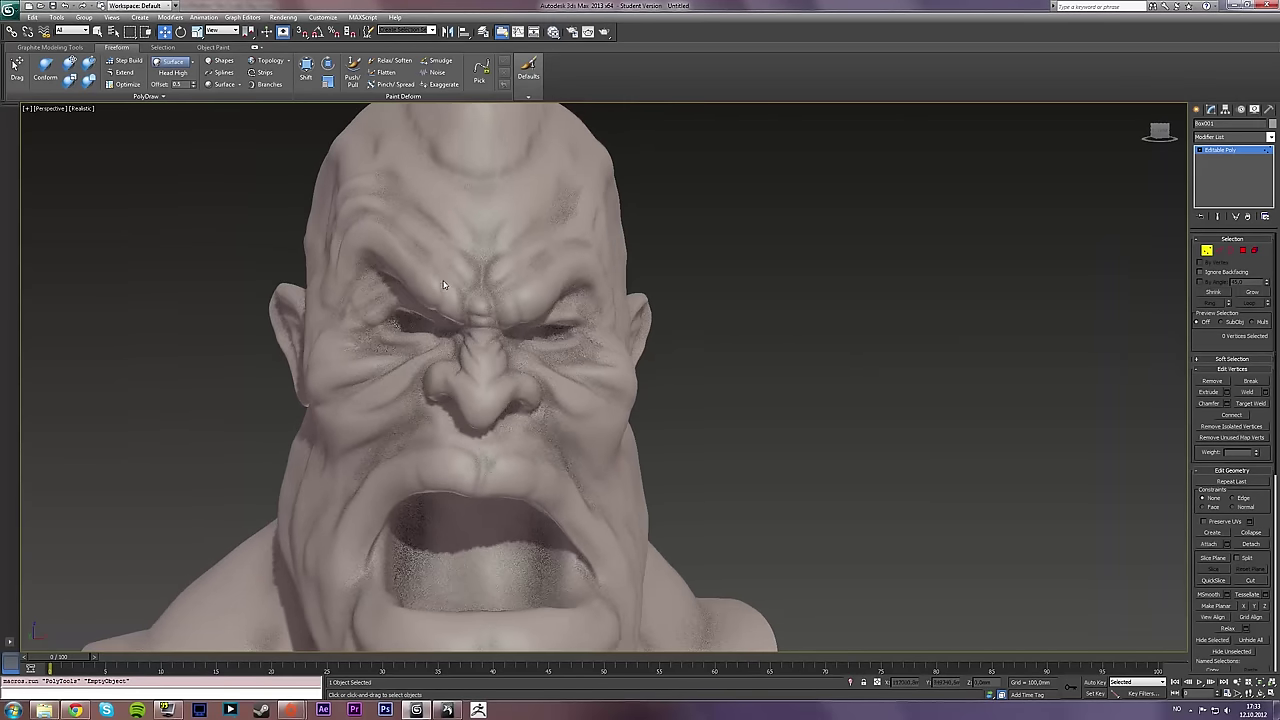
scroll(446, 278, "up", 6)
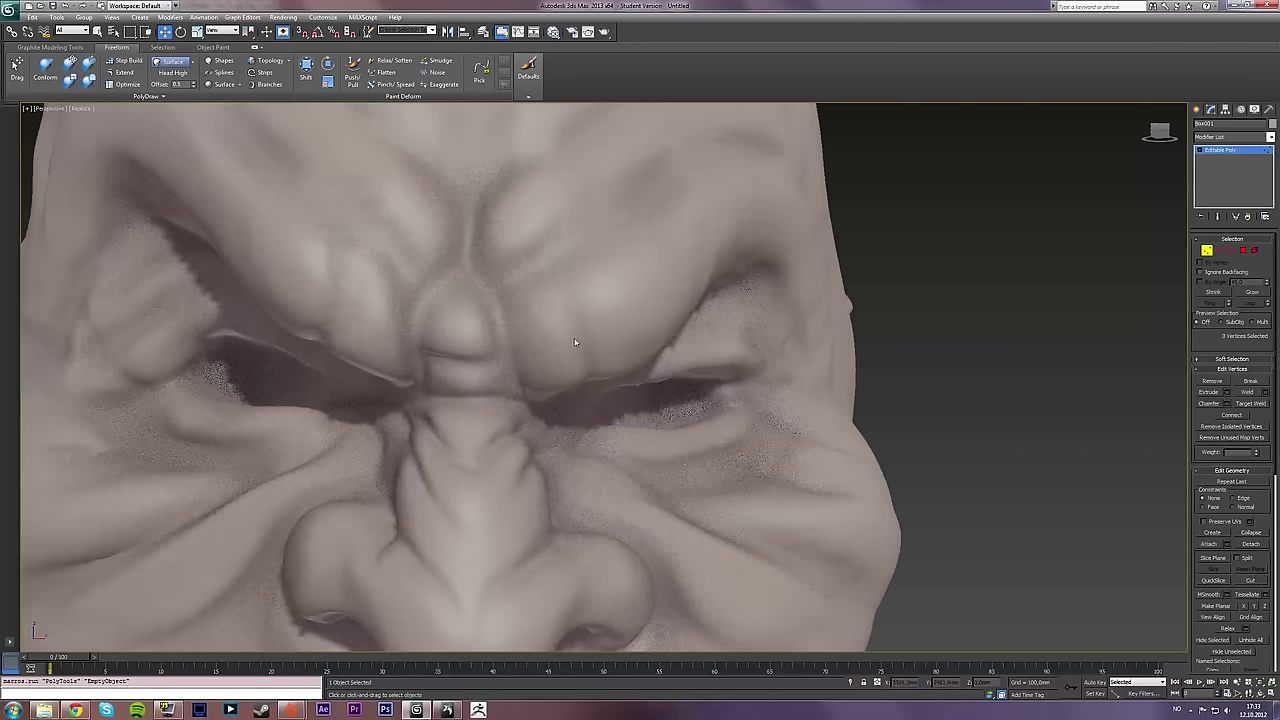
mouse_move(393, 287)
middle_mouse_down("alt")
mouse_move(443, 371)
mouse_move(455, 336)
middle_mouse_up("alt")
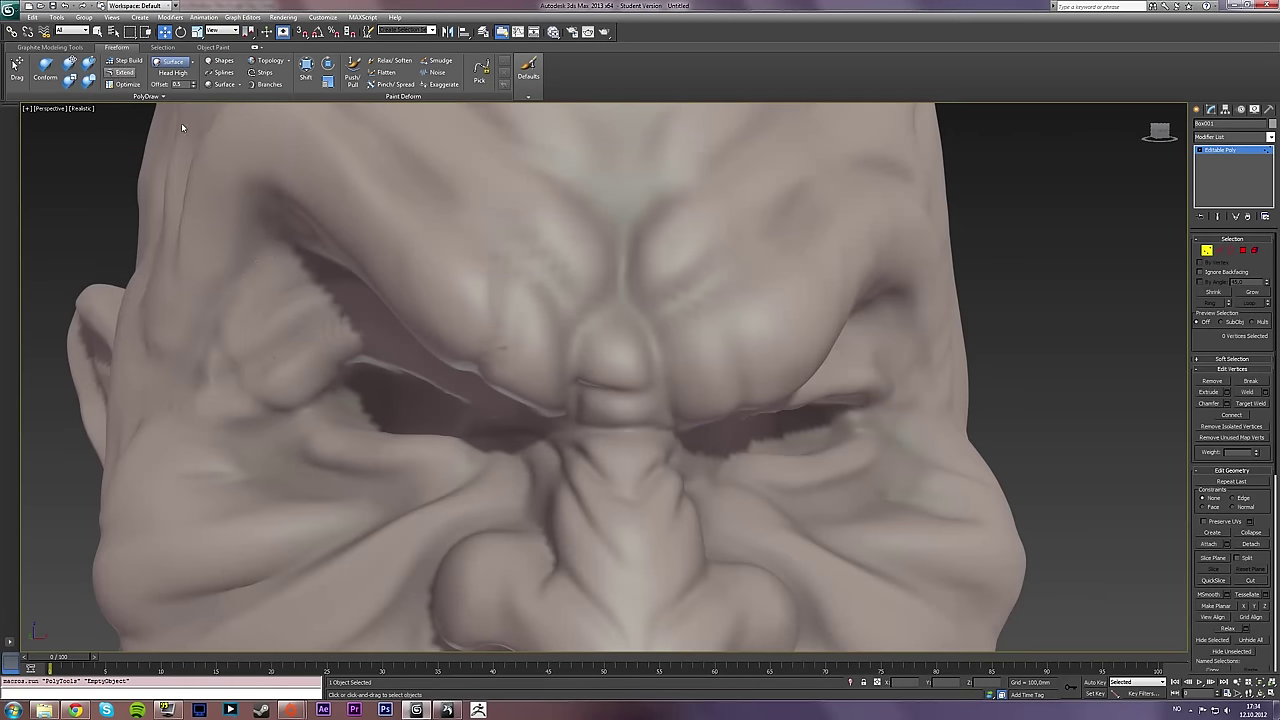
scroll(365, 170, "down", 8)
middle_click_drag(477, 318, 568, 246, "alt")
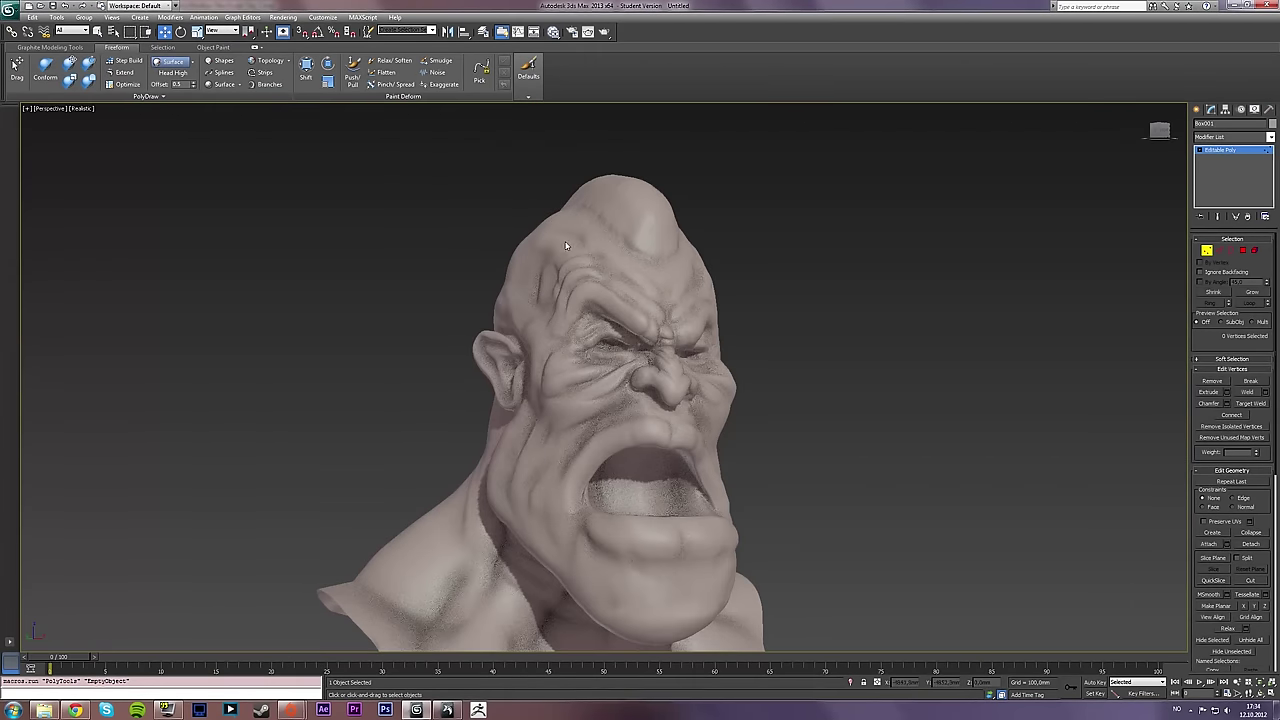
middle_click_drag(642, 367, 623, 369, "alt")
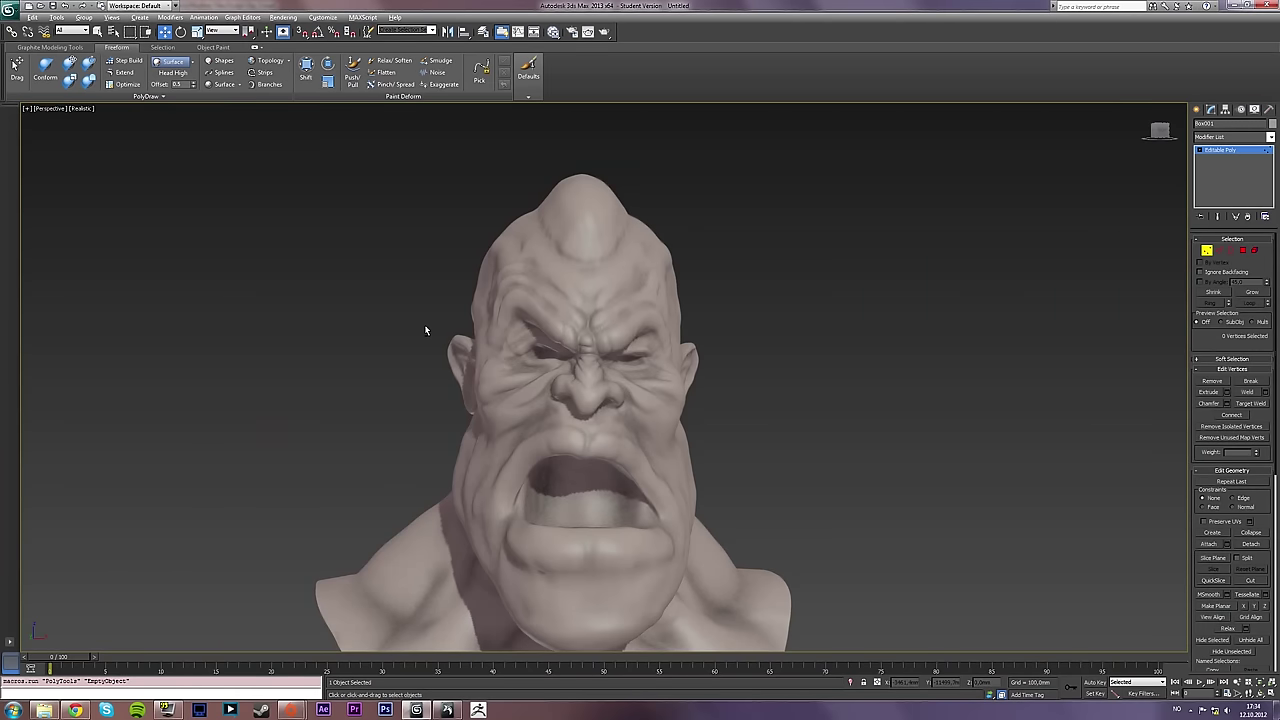
scroll(504, 336, "up", 8)
middle_click_drag(491, 325, 503, 338, "alt")
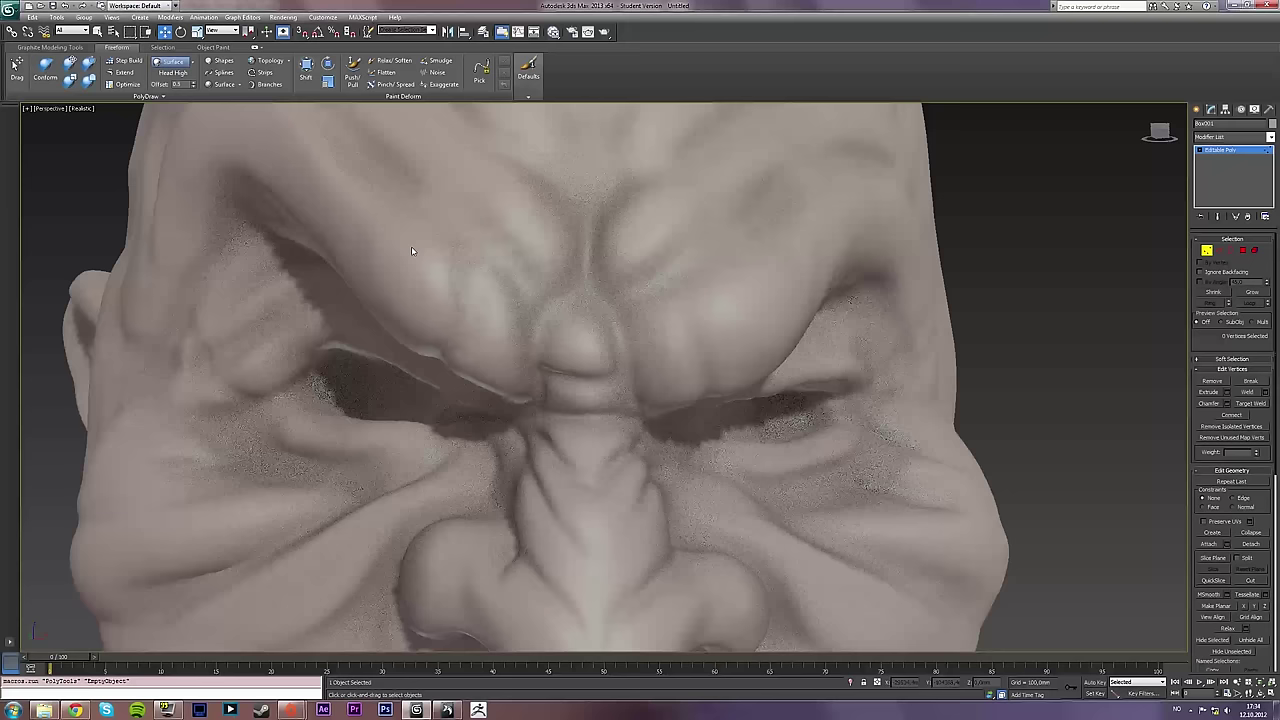
middle_click_drag(411, 250, 462, 212, "alt")
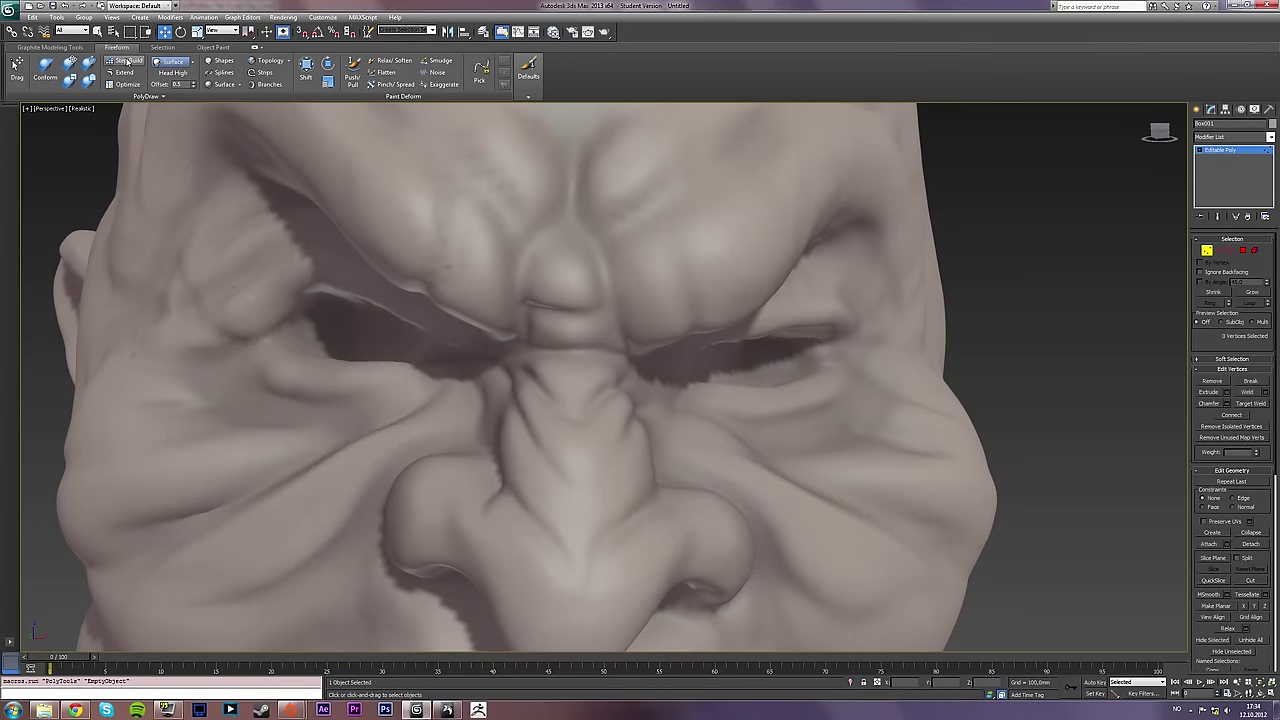
Activate Step Build and place a first vertex on the bridge of the nose between the eyes
left_click(132, 63)
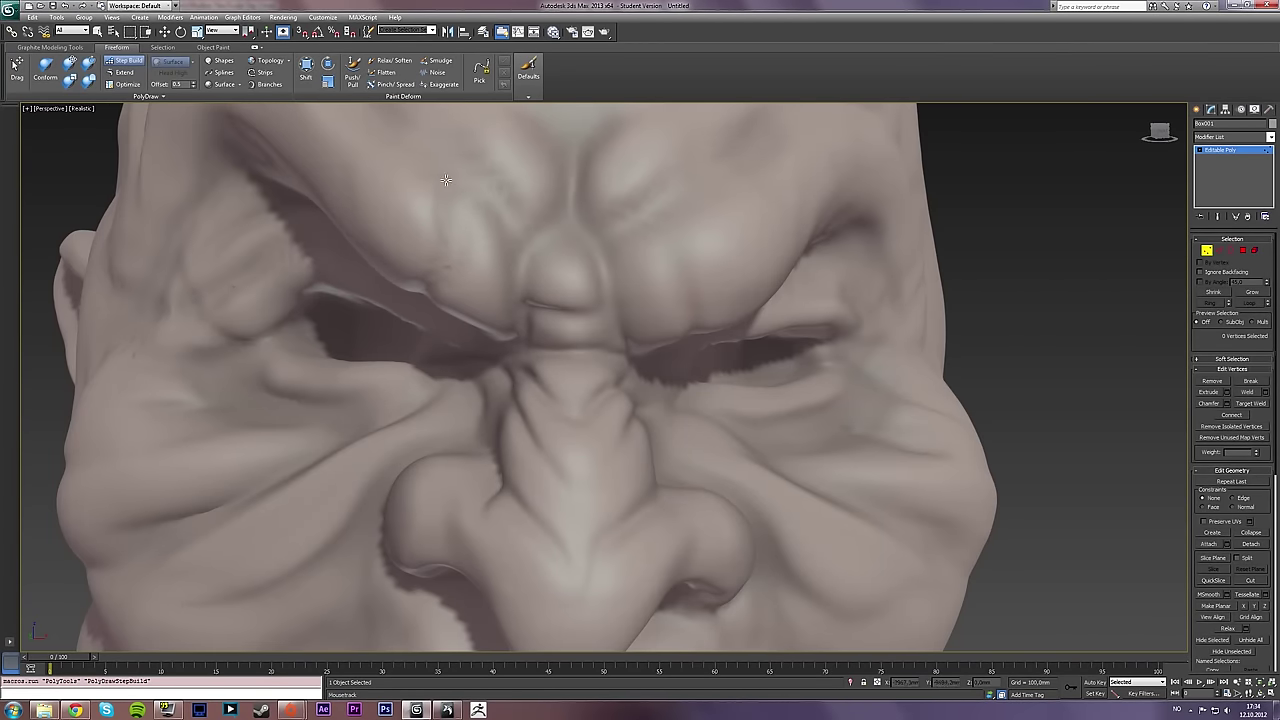
middle_click_drag(500, 202, 503, 204, "alt")
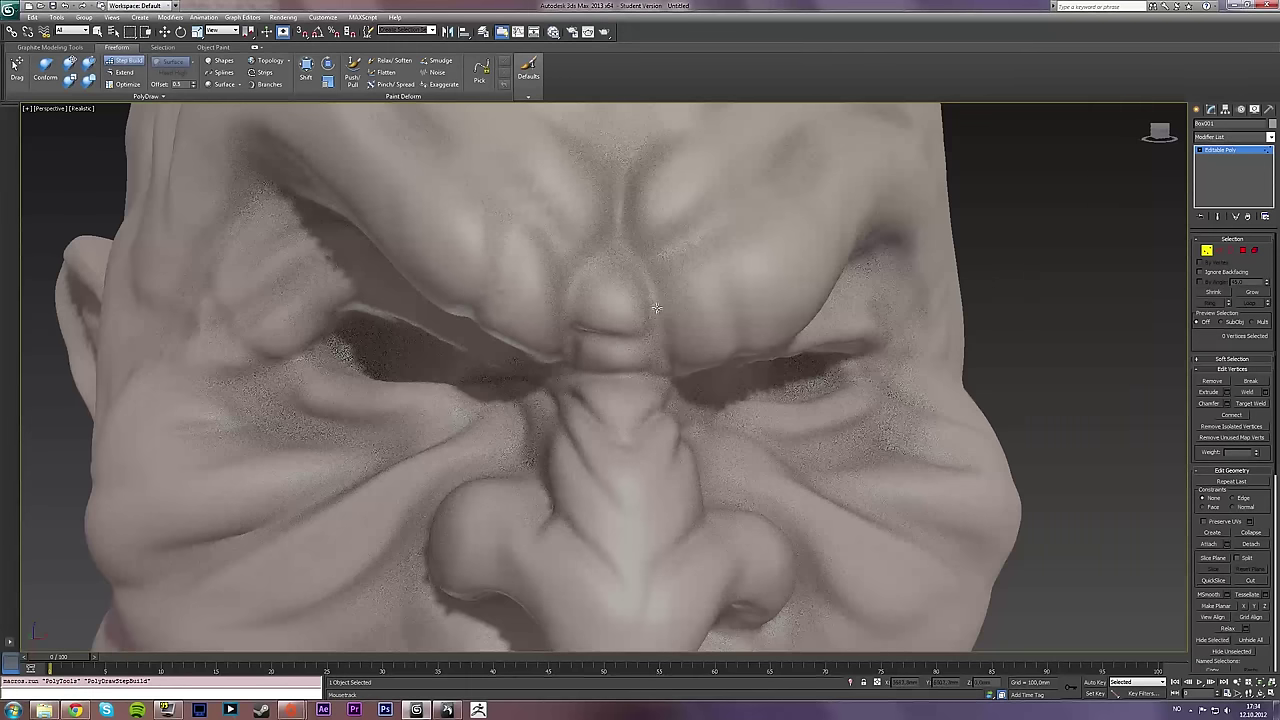
mouse_move(555, 280)
middle_mouse_down("alt")
mouse_move(623, 240)
mouse_move(620, 262)
mouse_move(646, 277)
middle_mouse_up("alt")
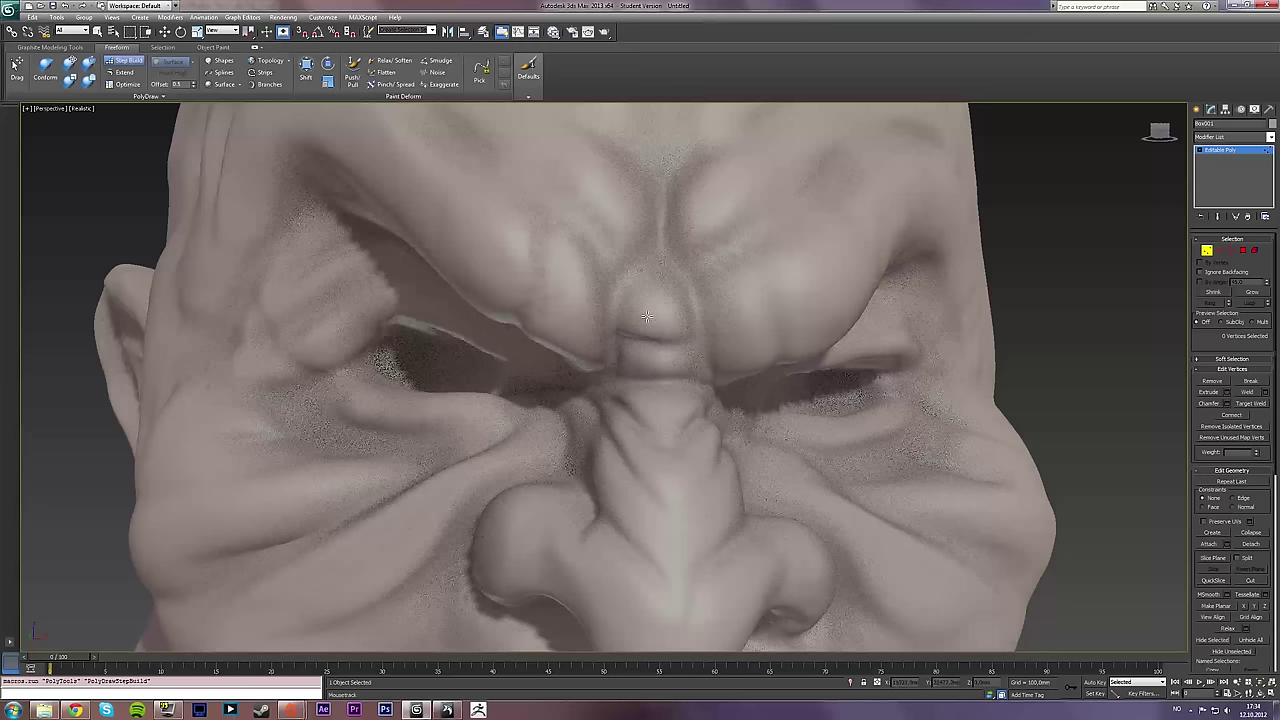
left_click(651, 371)
Examine the placed vertex's position relative to the nose bridge surface from the front, below and side
middle_click_drag(652, 364, 609, 354, "alt")
scroll(686, 354, "up", 6)
scroll(680, 348, "down", 6)
scroll(640, 347, "up", 3)
scroll(645, 346, "up", 5)
scroll(655, 340, "down", 5)
scroll(600, 346, "down", 5)
scroll(650, 355, "up", 6)
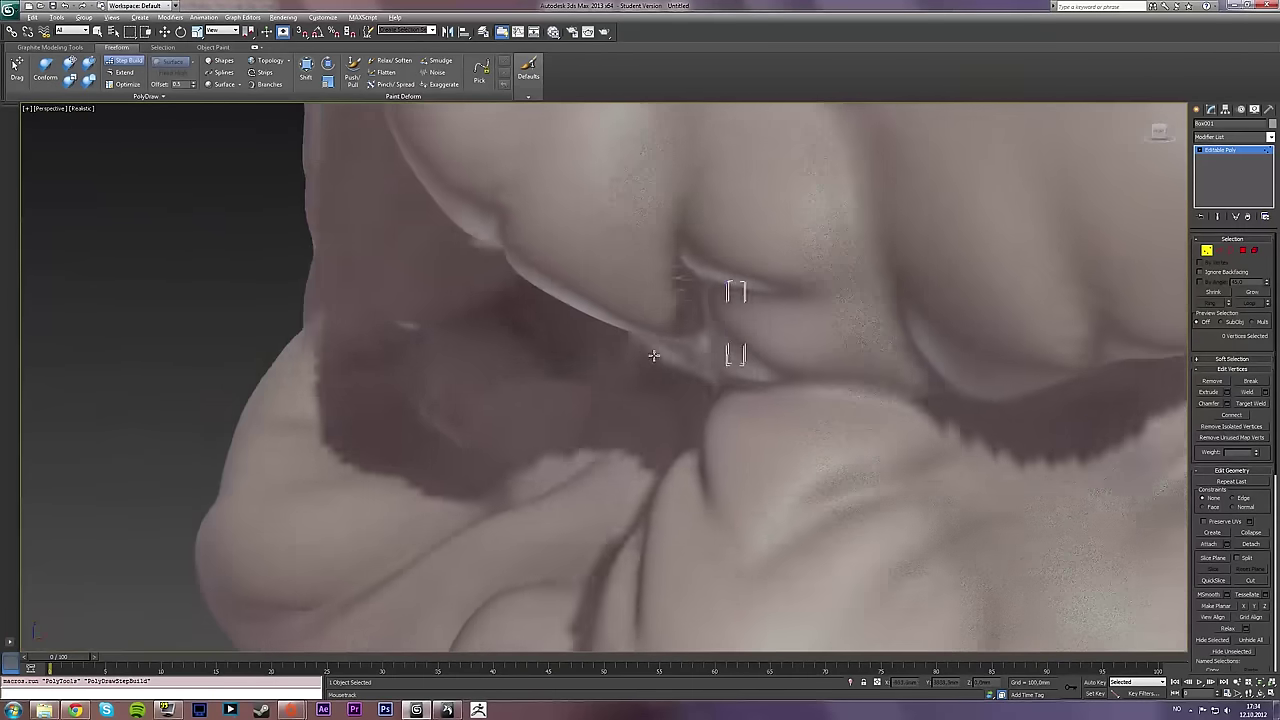
scroll(696, 351, "down", 5)
middle_click_drag(696, 351, 760, 346, "alt")
scroll(766, 346, "up", 6)
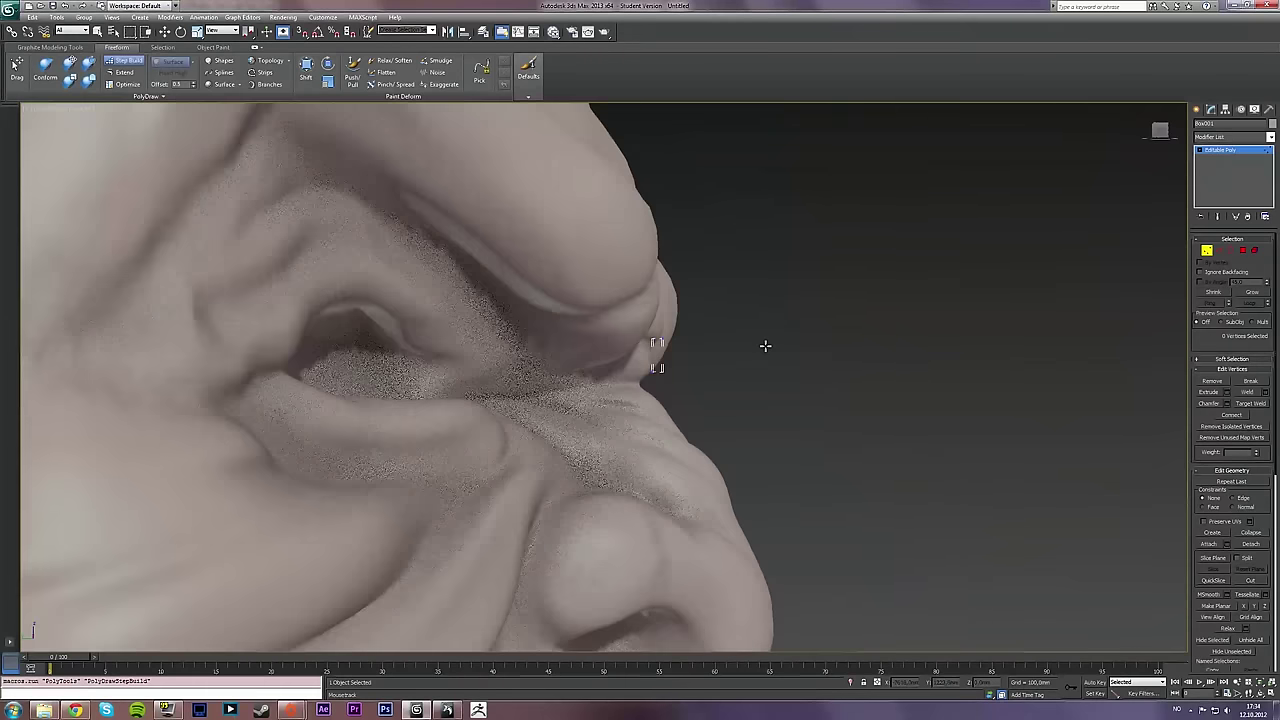
scroll(773, 346, "down", 5)
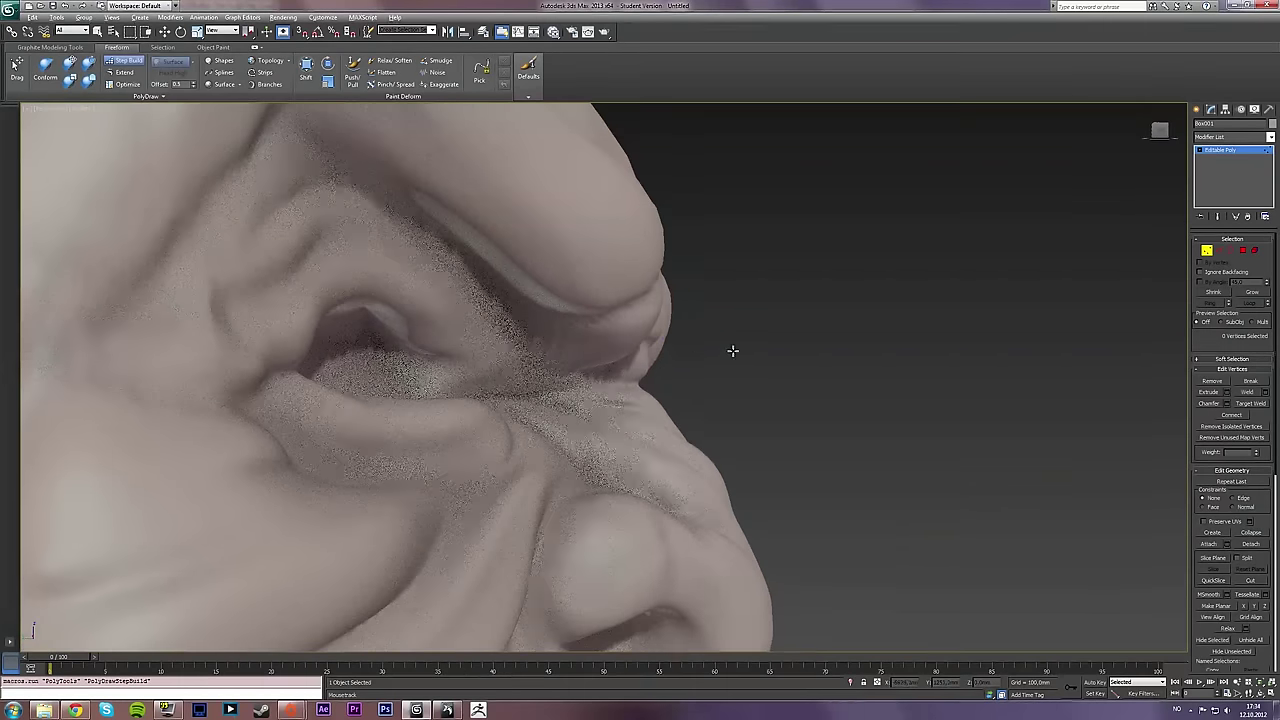
Exit vertex editing on the new mesh, select all objects and frame the whole head
scroll(734, 351, "up", 6)
scroll(647, 359, "up", 3)
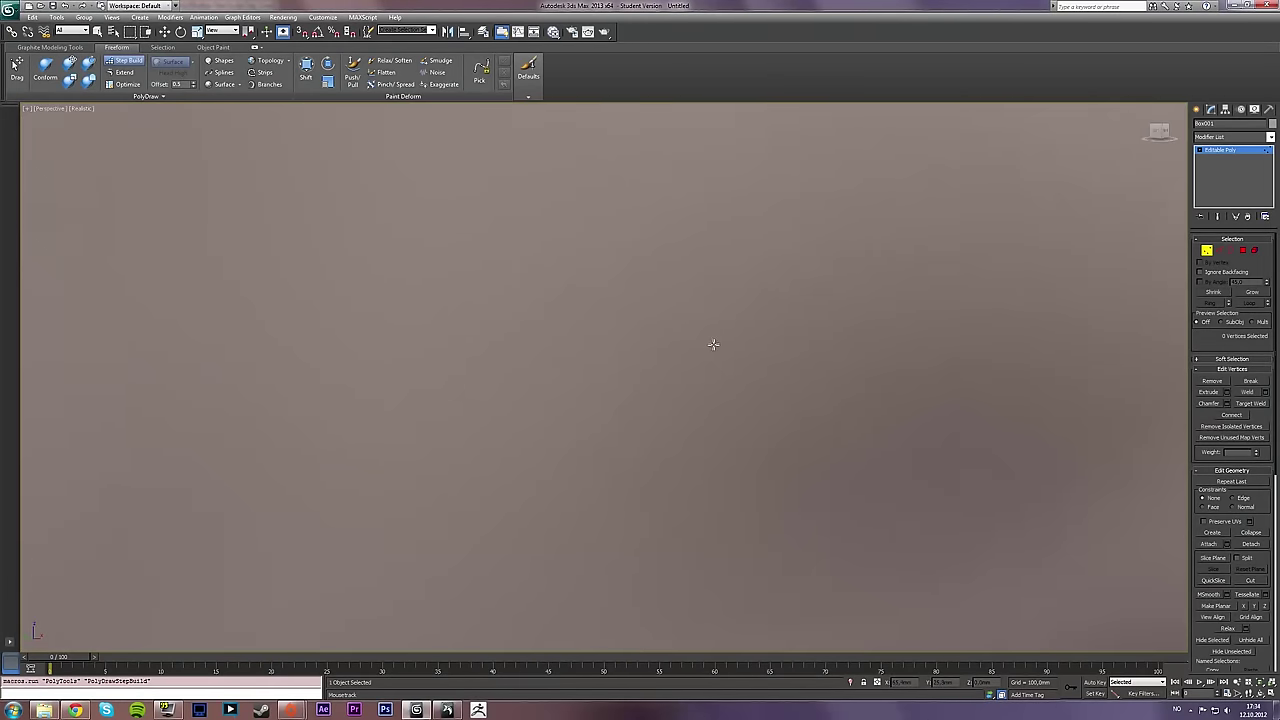
scroll(700, 344, "down", 5)
scroll(694, 349, "up", 5)
scroll(695, 347, "down", 1)
key("1")
key("ctrl+a")
key("w")
scroll(693, 347, "down", 4)
middle_click_drag(693, 347, 665, 349, "alt")
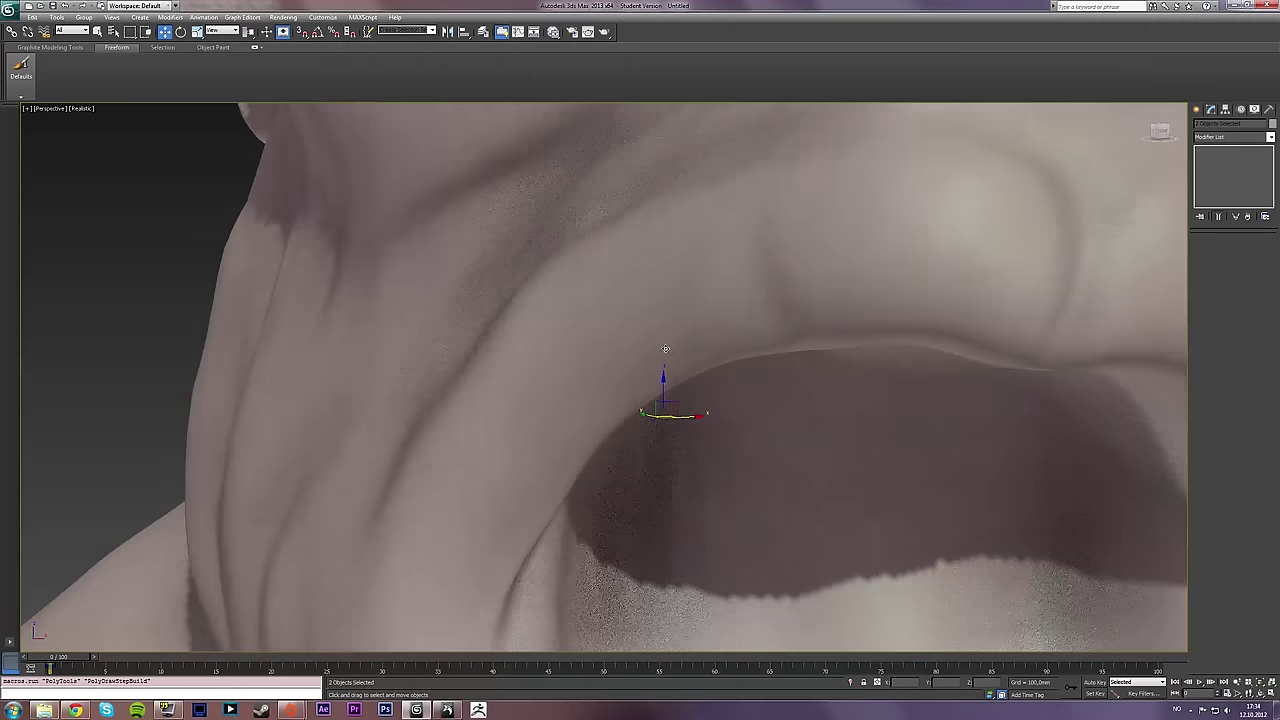
scroll(665, 348, "down", 6)
scroll(604, 407, "up", 5)
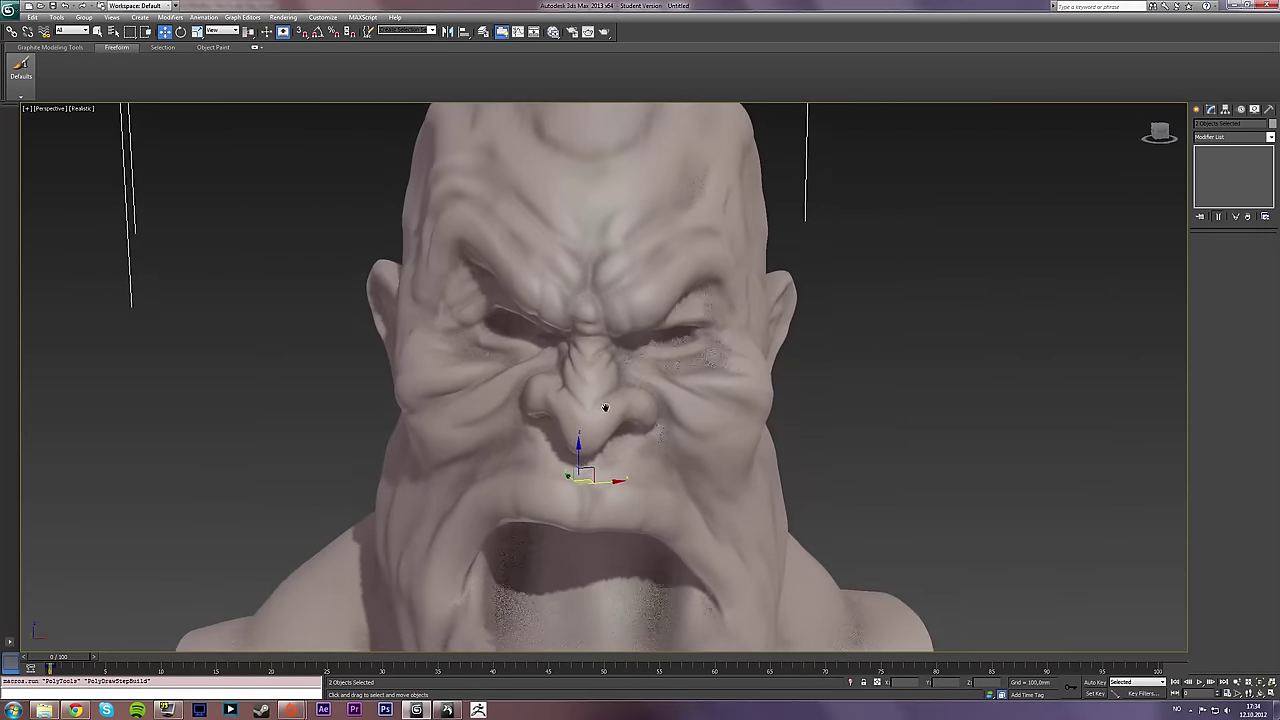
middle_click_drag(605, 407, 589, 392, "alt")
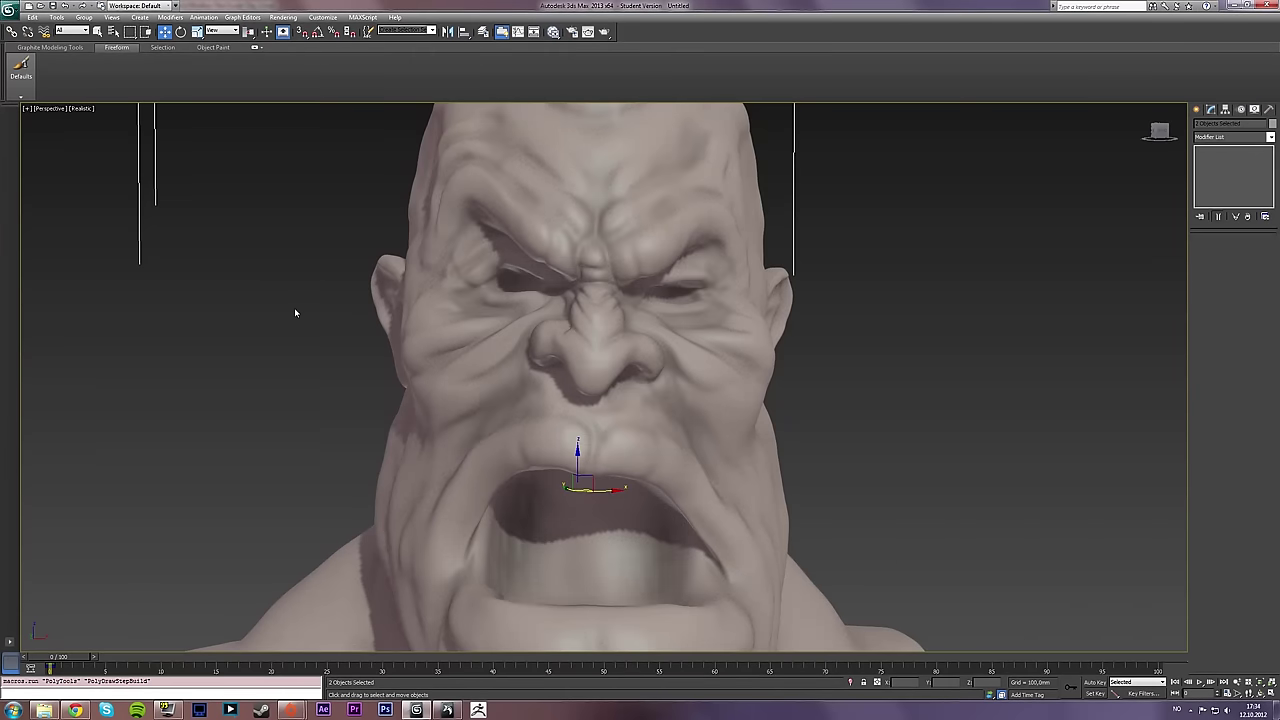
key("z")
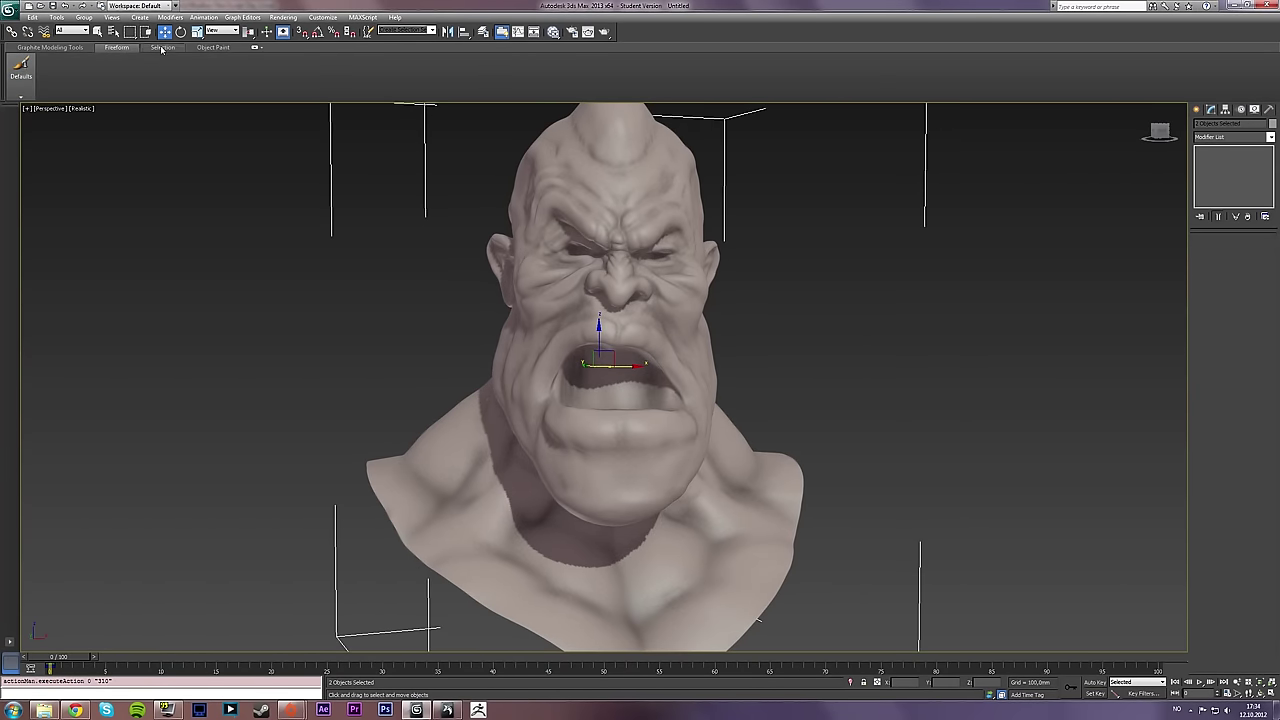
left_click(98, 32)
left_click_drag(365, 273, 626, 408)
scroll(487, 353, "down", 5)
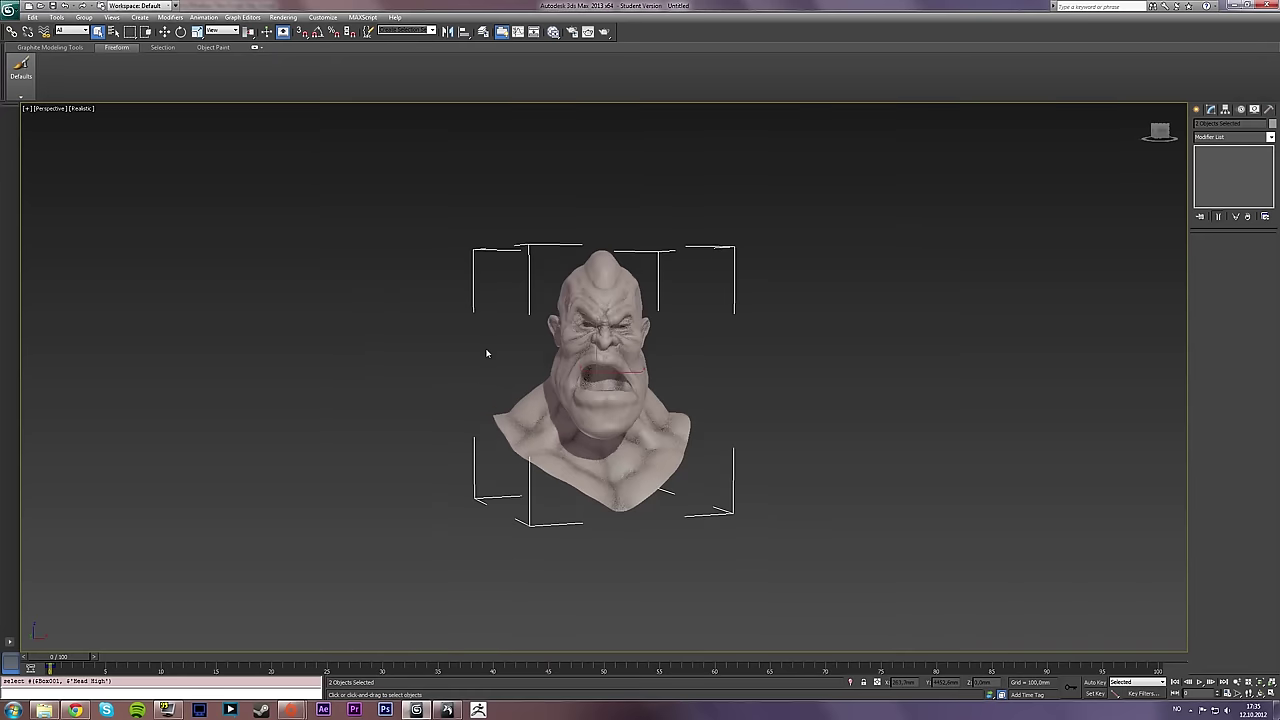
scroll(487, 353, "up", 5)
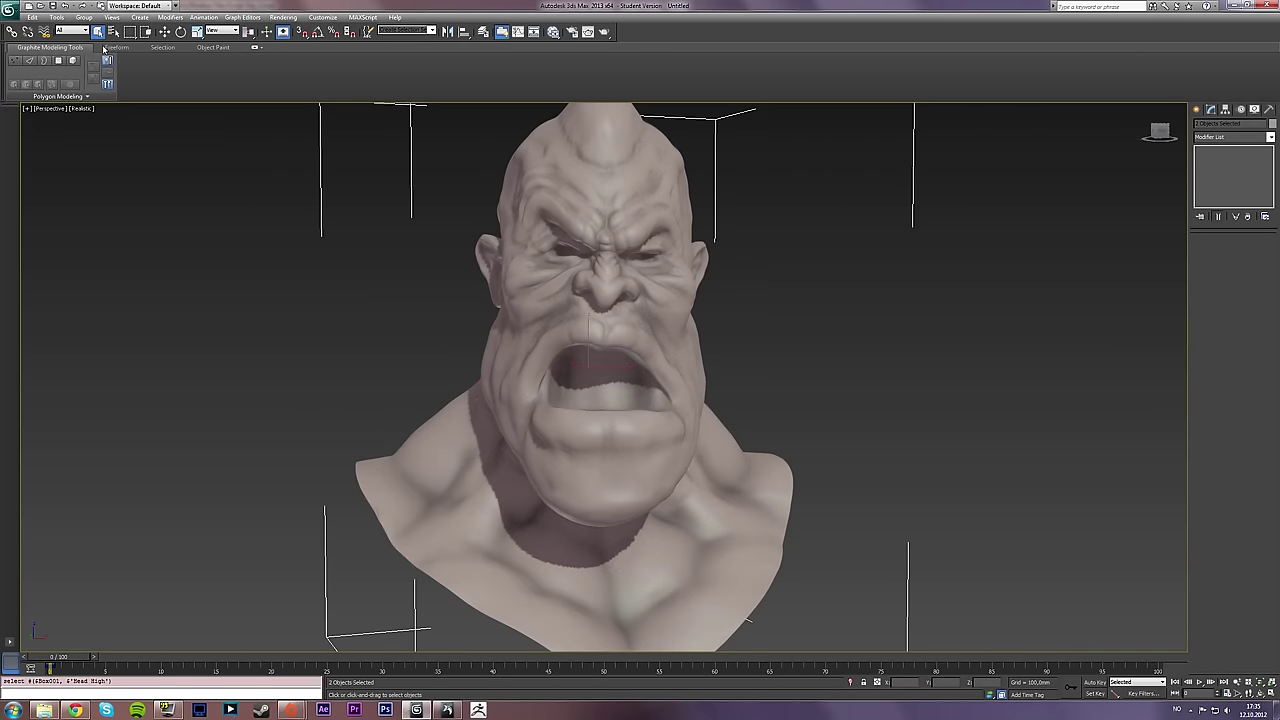
left_click(170, 48)
left_click(117, 47)
left_click(24, 95)
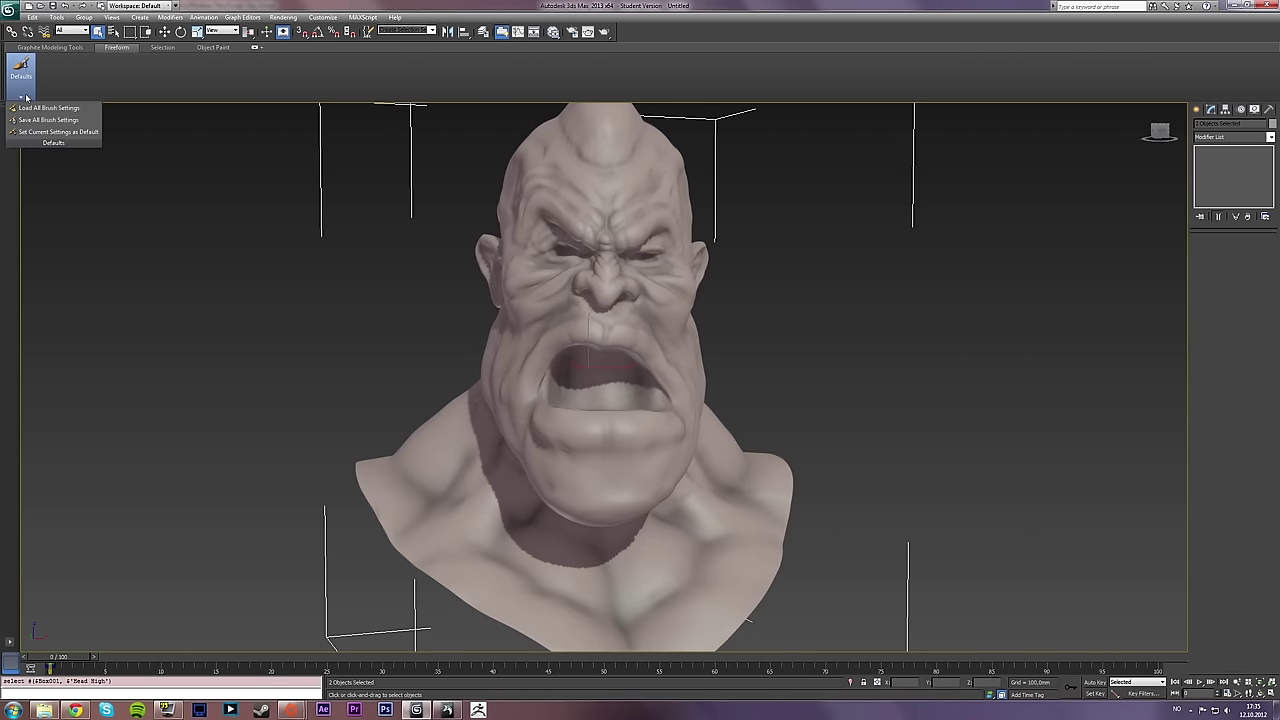
key("ctrl+d")
Select the Head High sculpt and create a new empty PolyDraw object for drawing on it
left_click(60, 48)
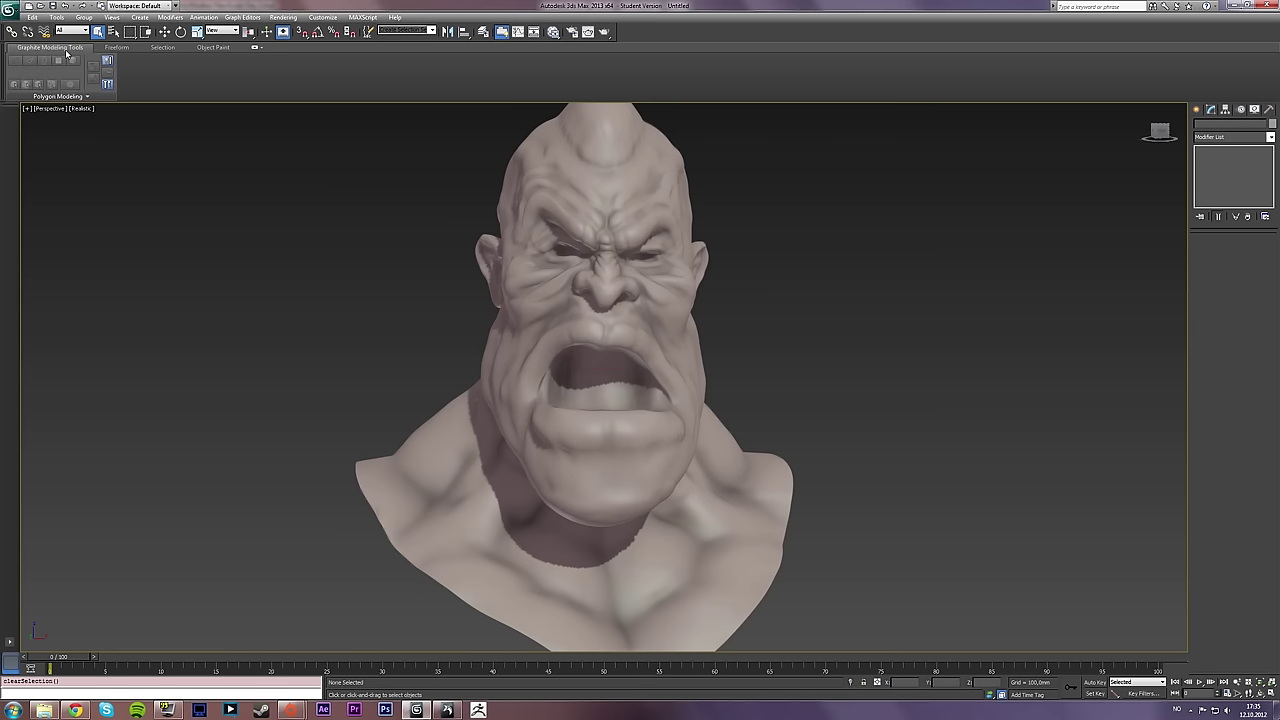
left_click(538, 237)
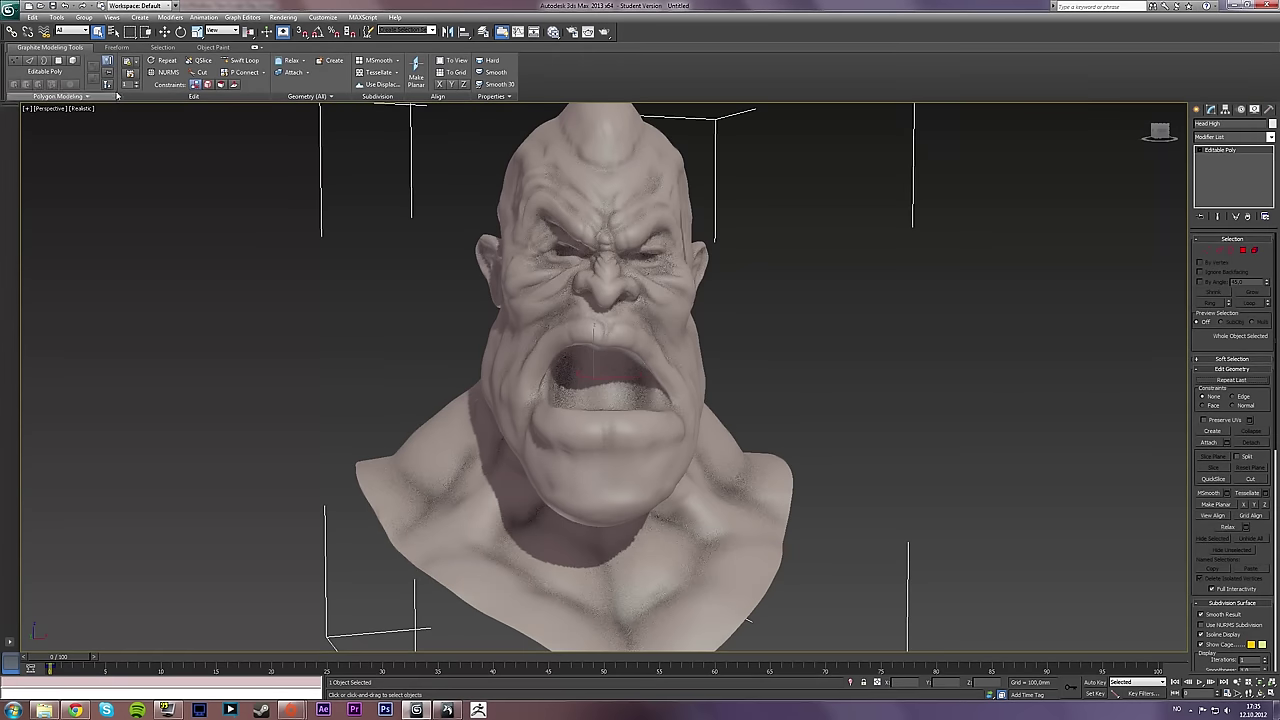
scroll(552, 262, "down", 5)
scroll(566, 288, "up", 7)
left_click(839, 349)
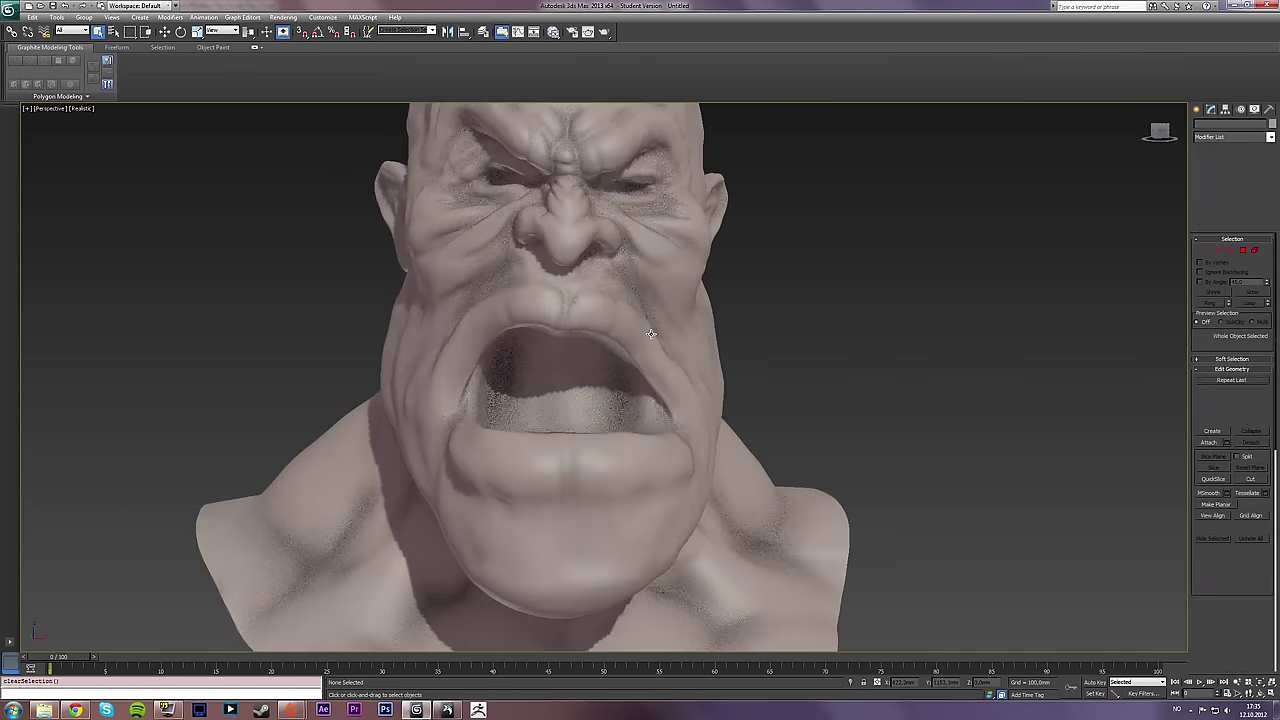
left_click(634, 330)
middle_click_drag(472, 254, 457, 263)
left_click(116, 48)
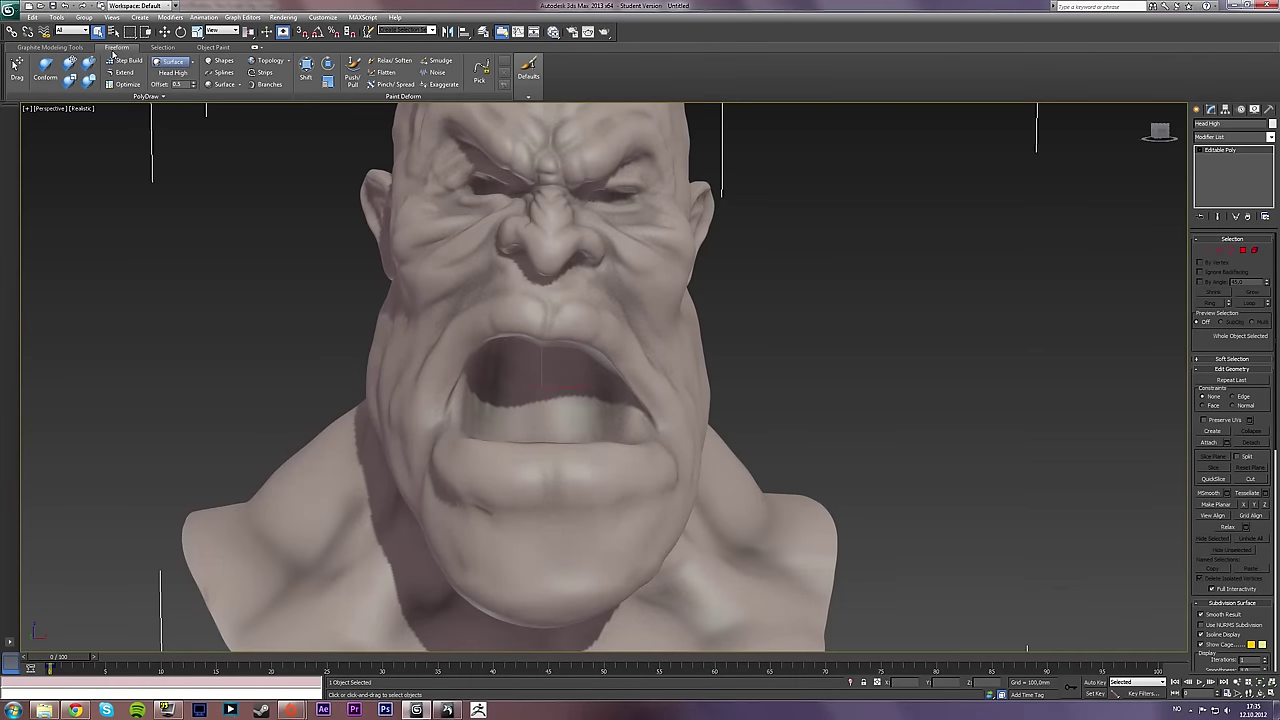
left_click(147, 96)
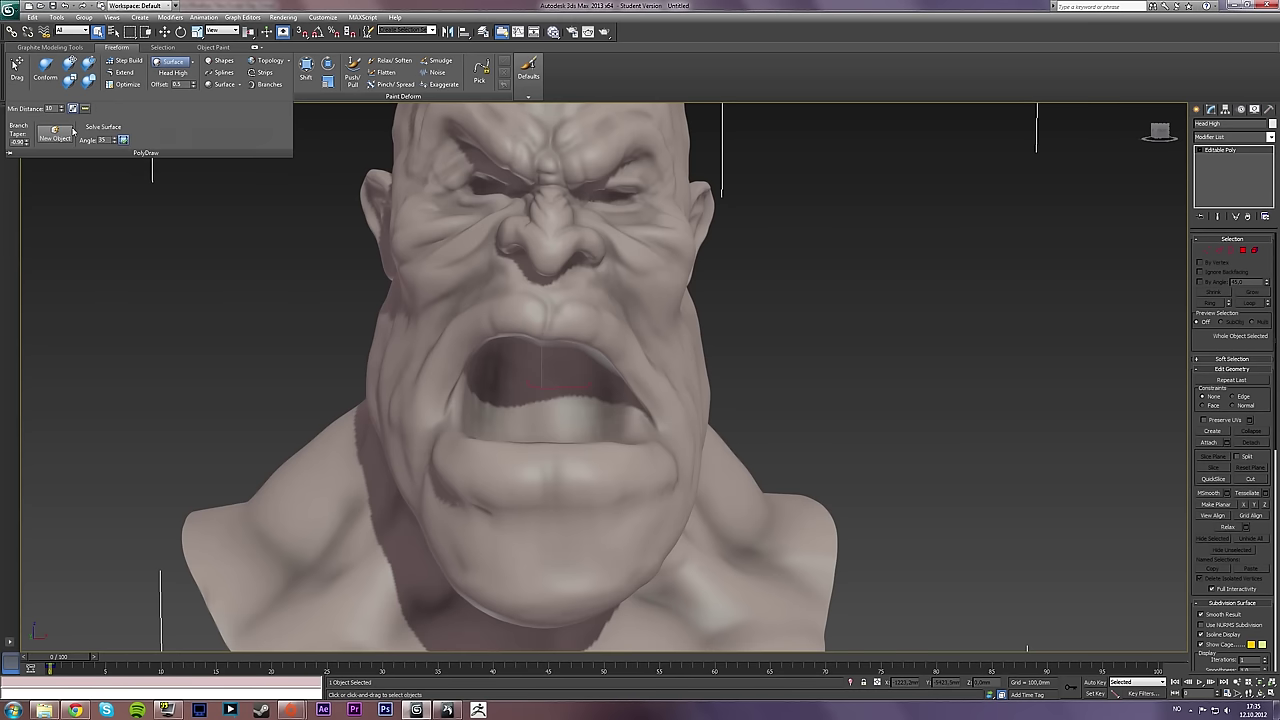
left_click(54, 132)
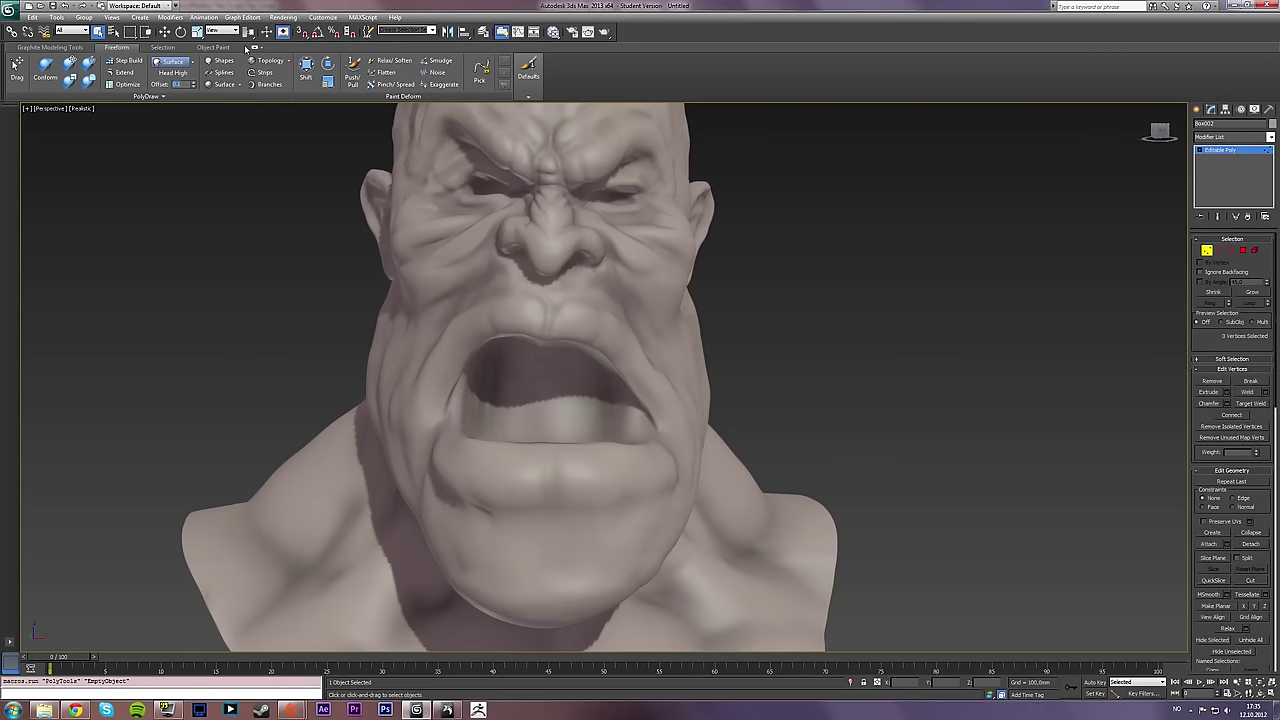
Activate Step Build and place the first few vertices on the nose bridge between the eyes
middle_click_drag(449, 213, 460, 212, "alt")
scroll(590, 194, "up", 3)
middle_click_drag(590, 194, 523, 309)
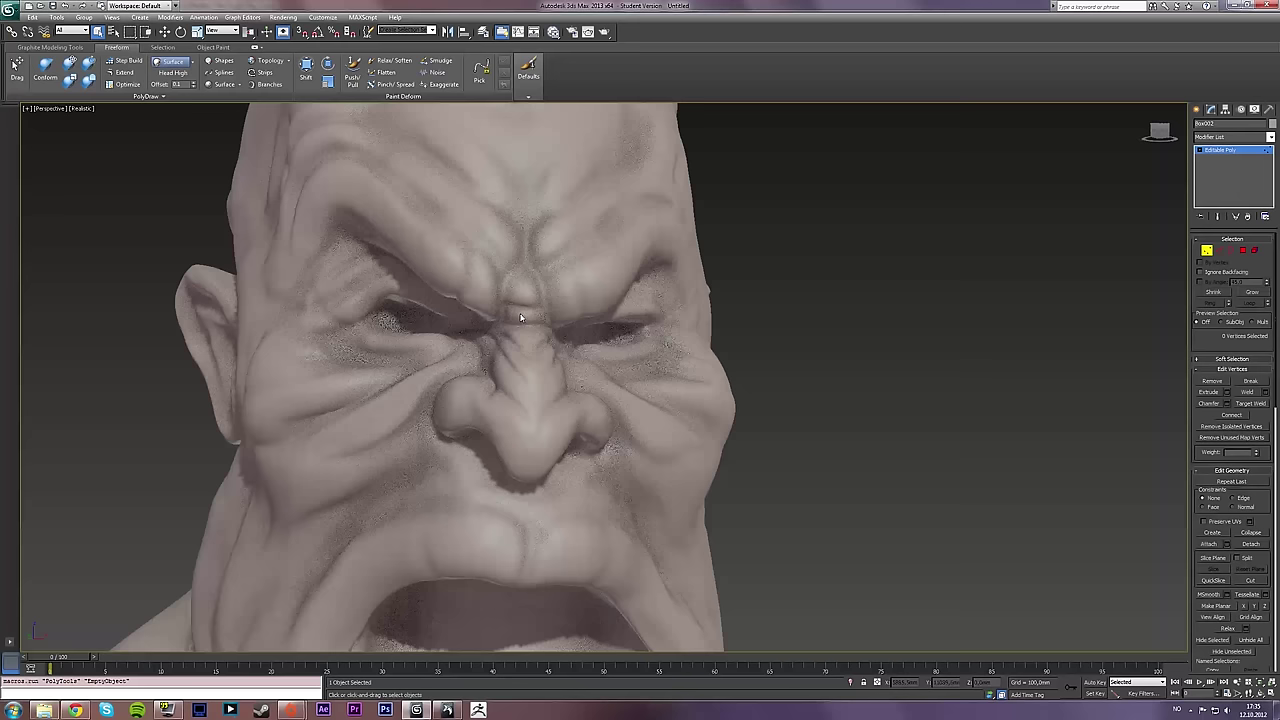
scroll(520, 306, "up", 3)
middle_click_drag(468, 268, 545, 328)
left_click(126, 61)
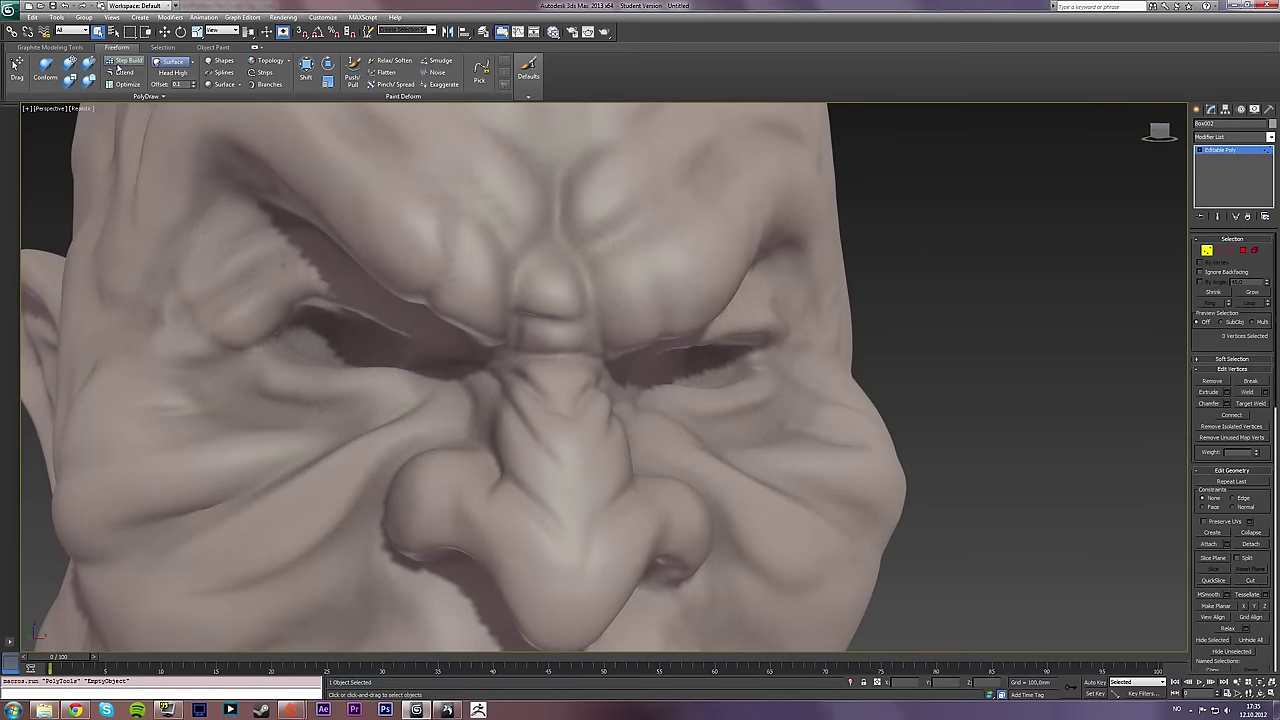
left_click(552, 352)
mouse_move(552, 352)
middle_mouse_down("alt")
mouse_move(618, 368)
mouse_move(539, 365)
middle_mouse_up("alt")
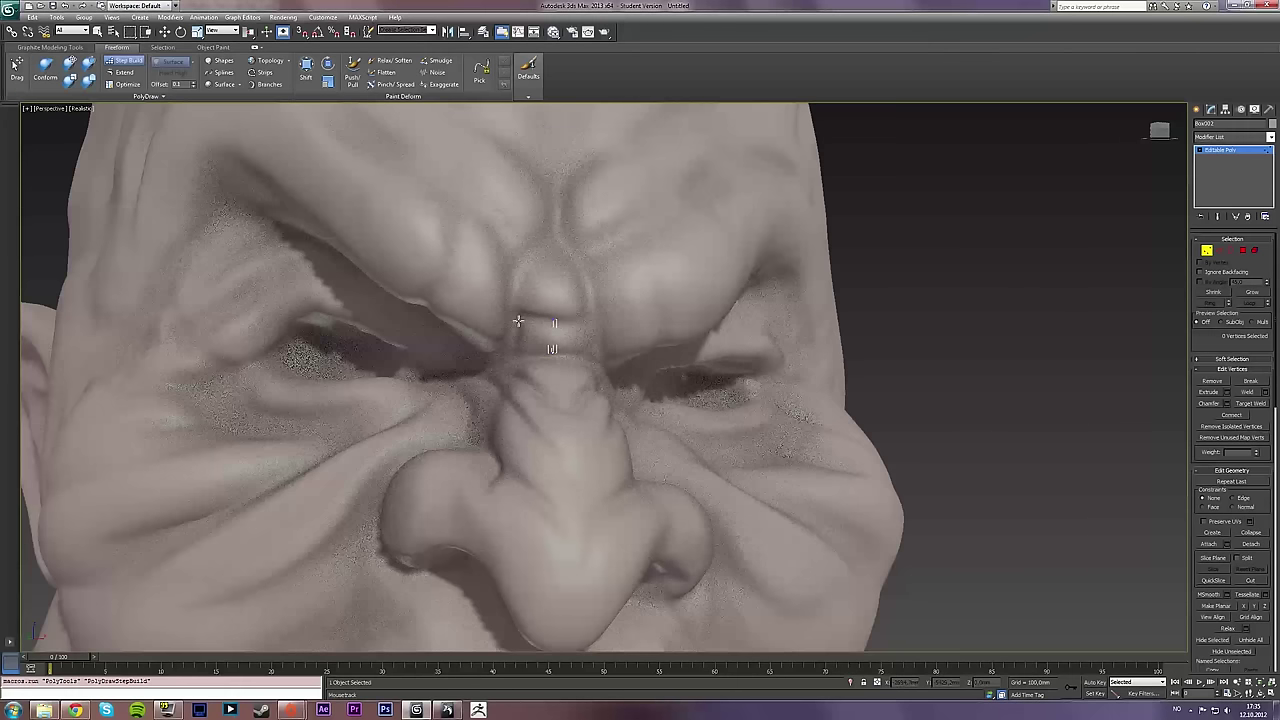
left_click(518, 321)
Fill the vertices on the nose bridge with a polygon and check it briefly with edged faces displayed
scroll(525, 352, "up", 4)
mouse_move(485, 307)
middle_mouse_down("alt")
mouse_move(428, 305)
mouse_move(500, 308)
mouse_move(486, 314)
mouse_move(466, 279)
mouse_move(523, 318)
mouse_move(477, 331)
middle_mouse_up("alt")
scroll(523, 318, "up", 5)
scroll(523, 318, "down", 2)
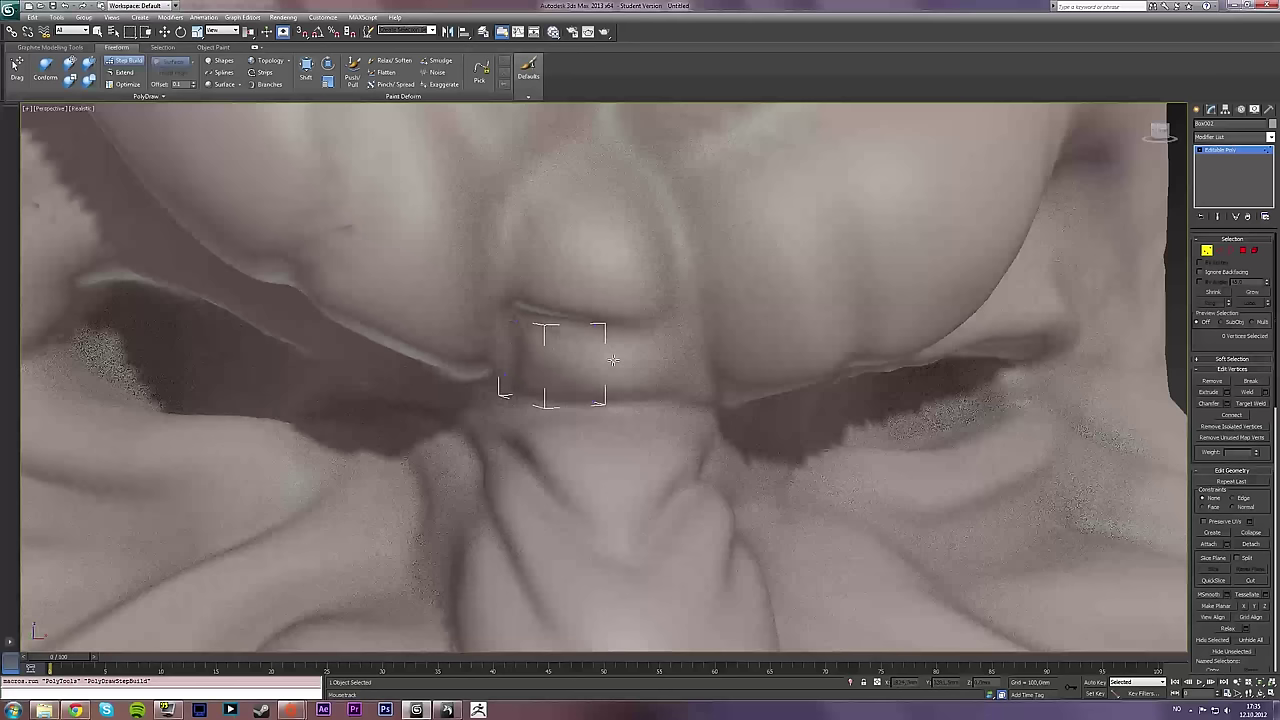
left_click_drag(613, 360, 590, 357, "shift")
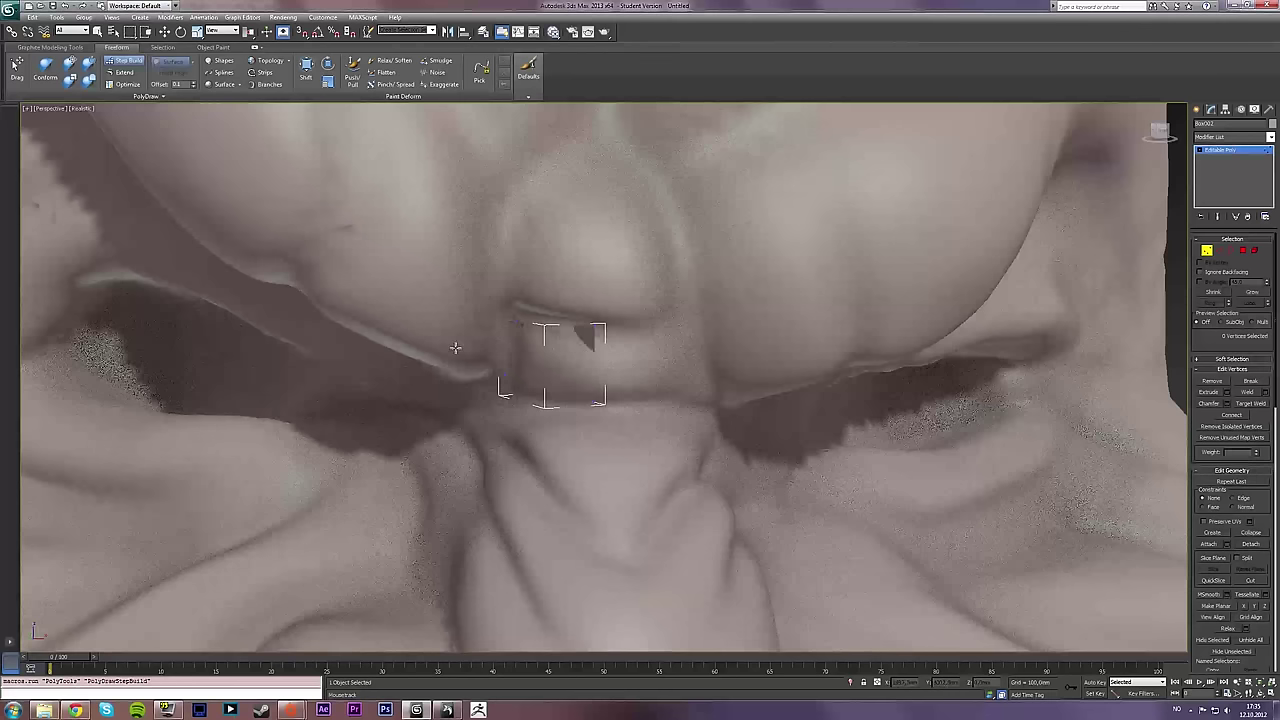
mouse_move(473, 355)
middle_mouse_down("alt")
mouse_move(602, 338)
mouse_move(474, 342)
mouse_move(491, 350)
middle_mouse_up("alt")
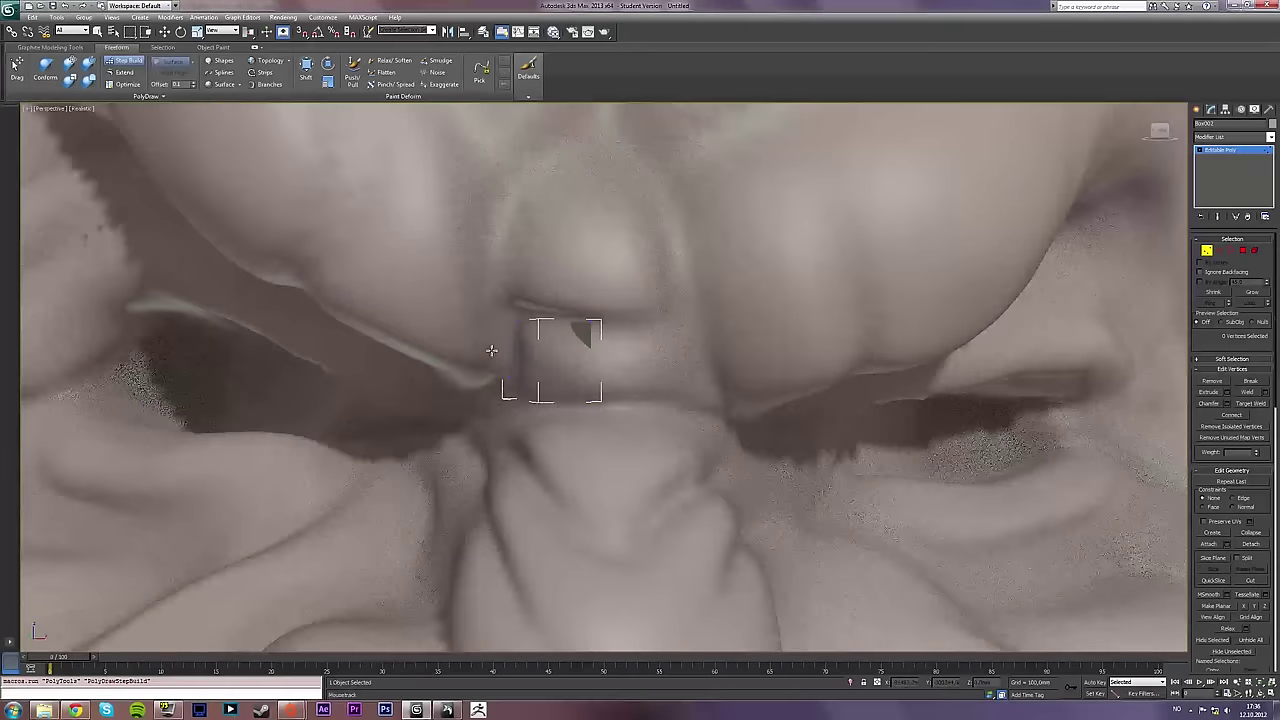
key("F4")
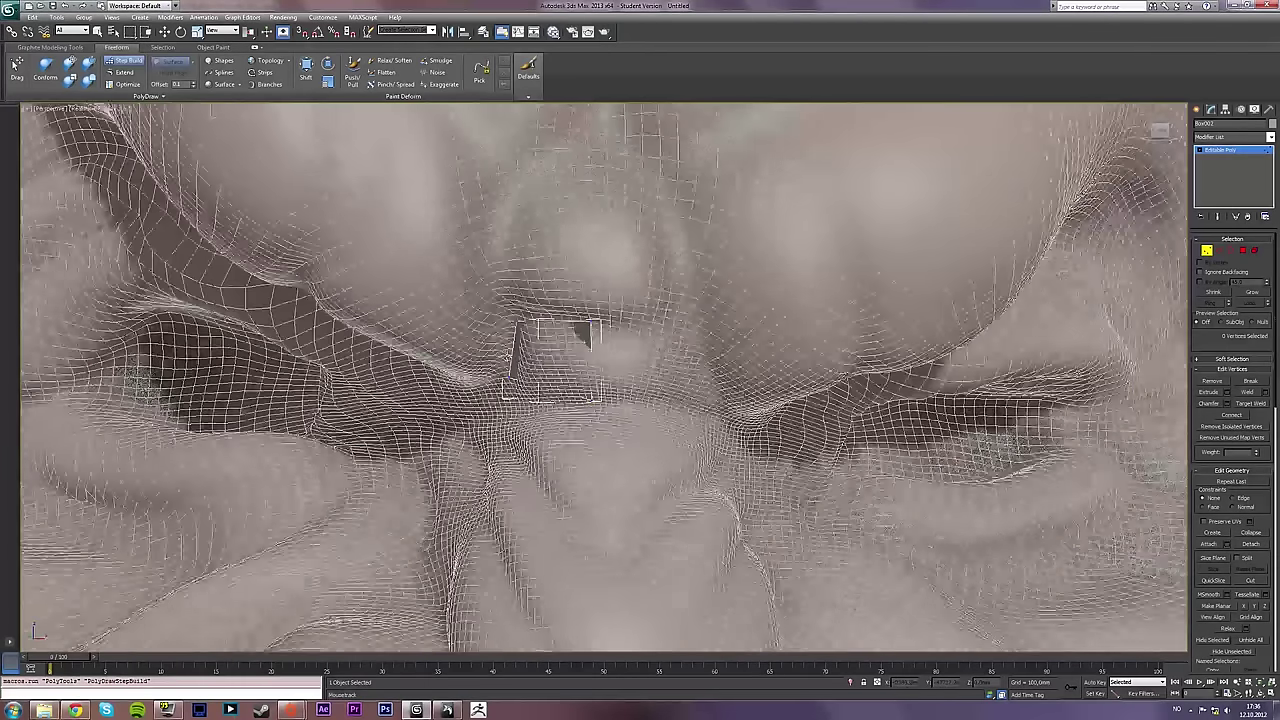
key("F4")
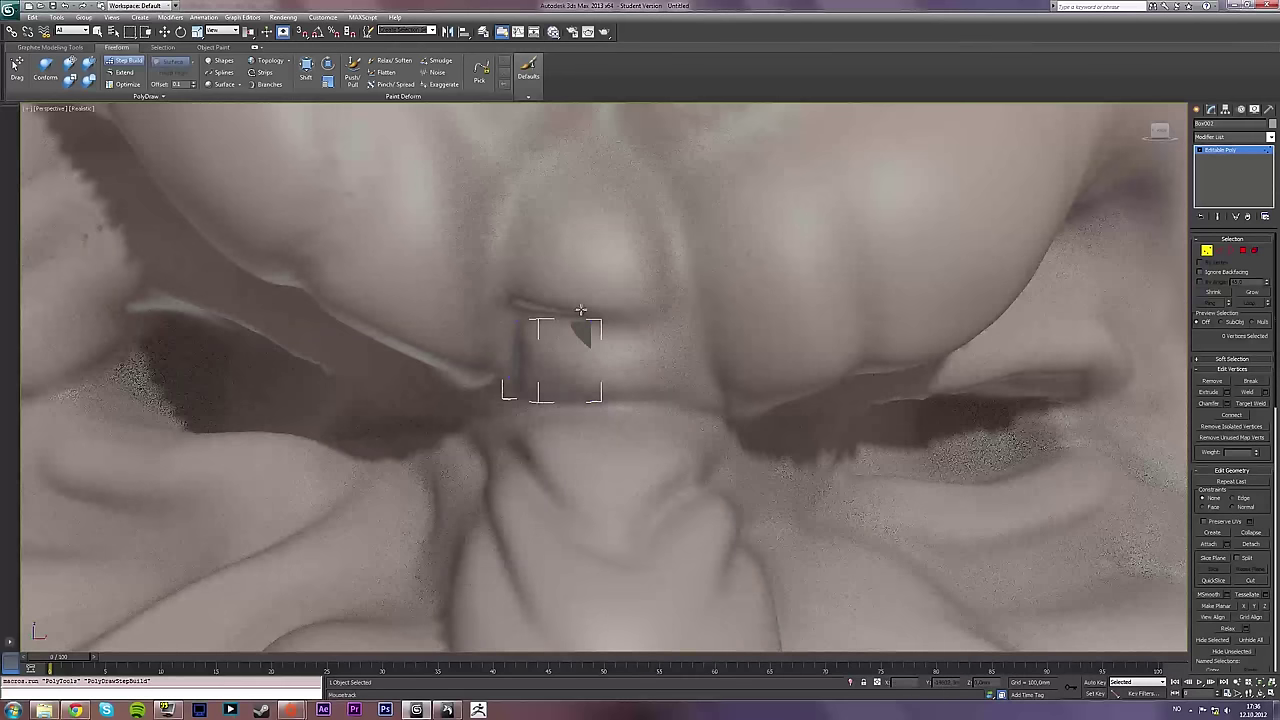
Place another vertex above the first polygon on the nose bridge and turn on the edged faces display
left_click(593, 251, "ctrl")
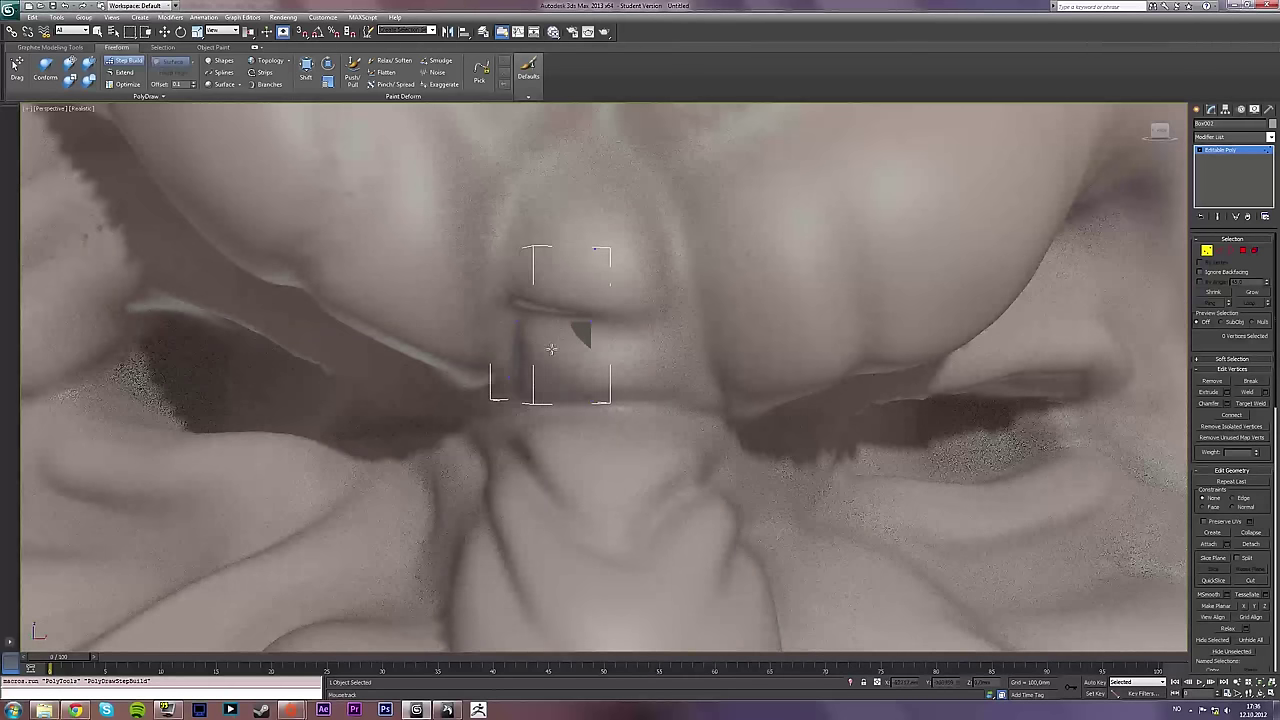
middle_click_drag(519, 252, 545, 312, "alt")
key("F4")
scroll(540, 322, "up", 5)
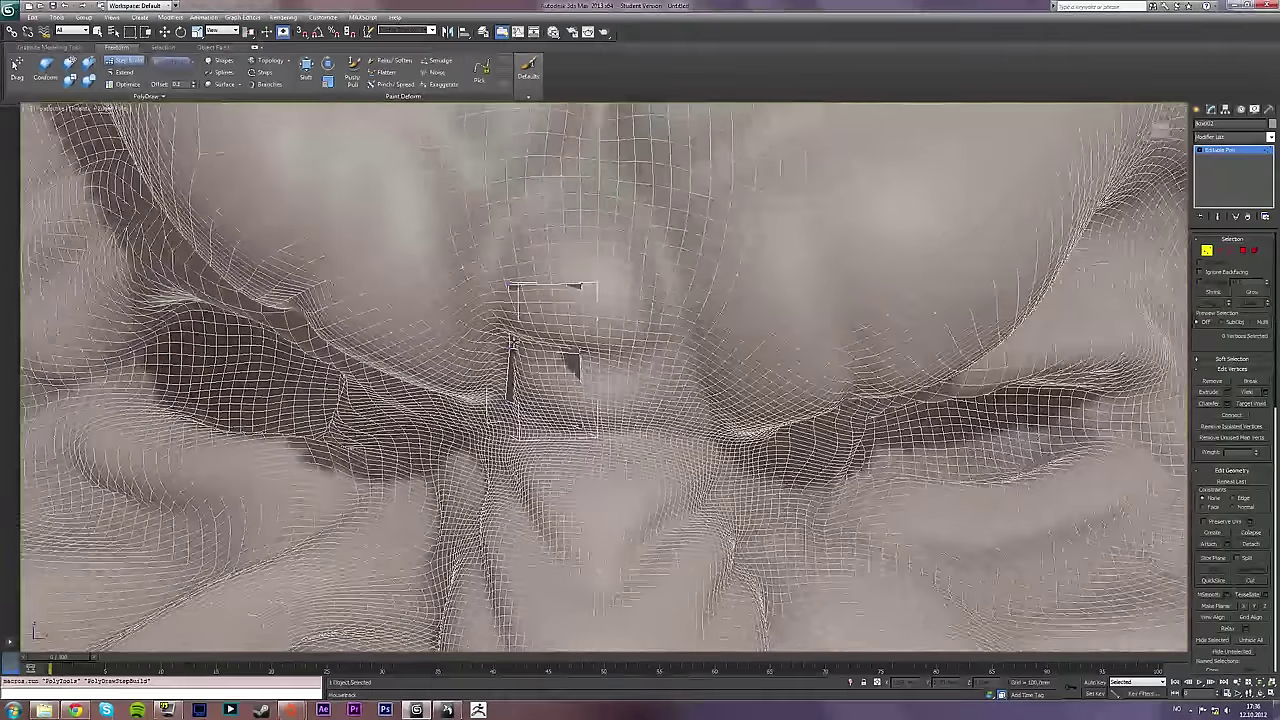
middle_click_drag(545, 312, 645, 297, "alt")
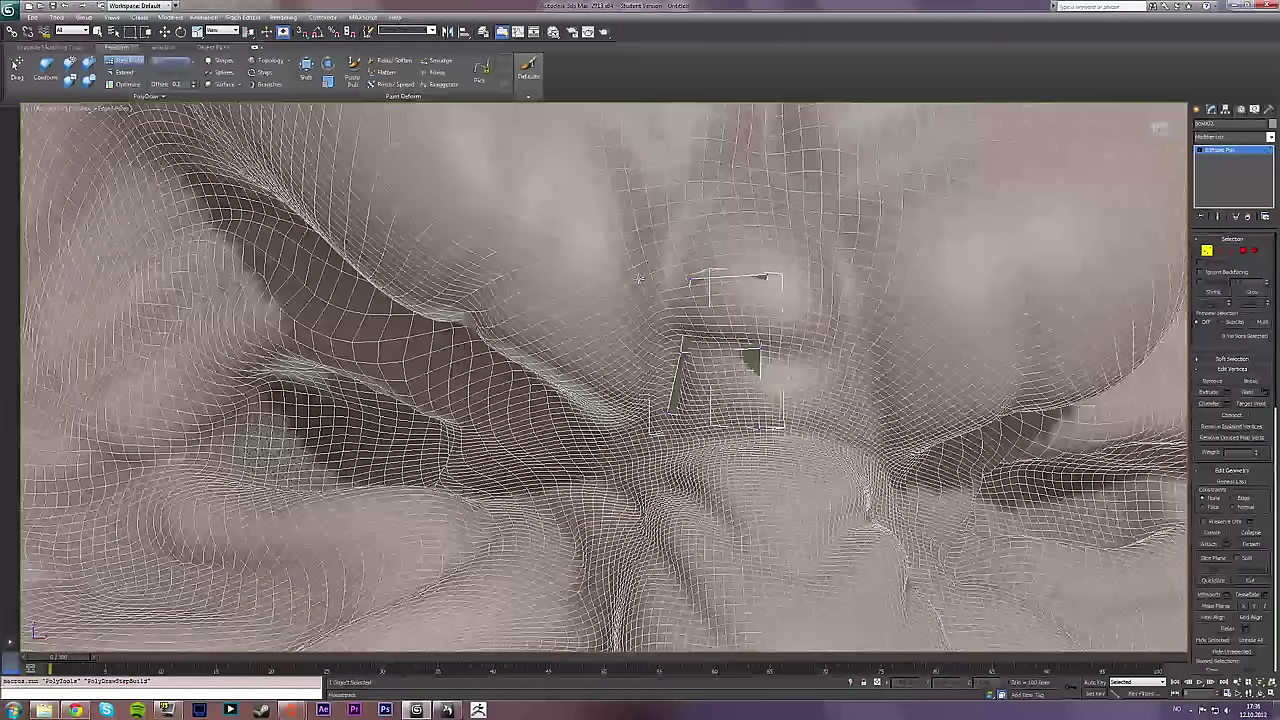
Place vertices beside the nose bridge toward the inner brow and fill two stacked quads between them
left_click(640, 278)
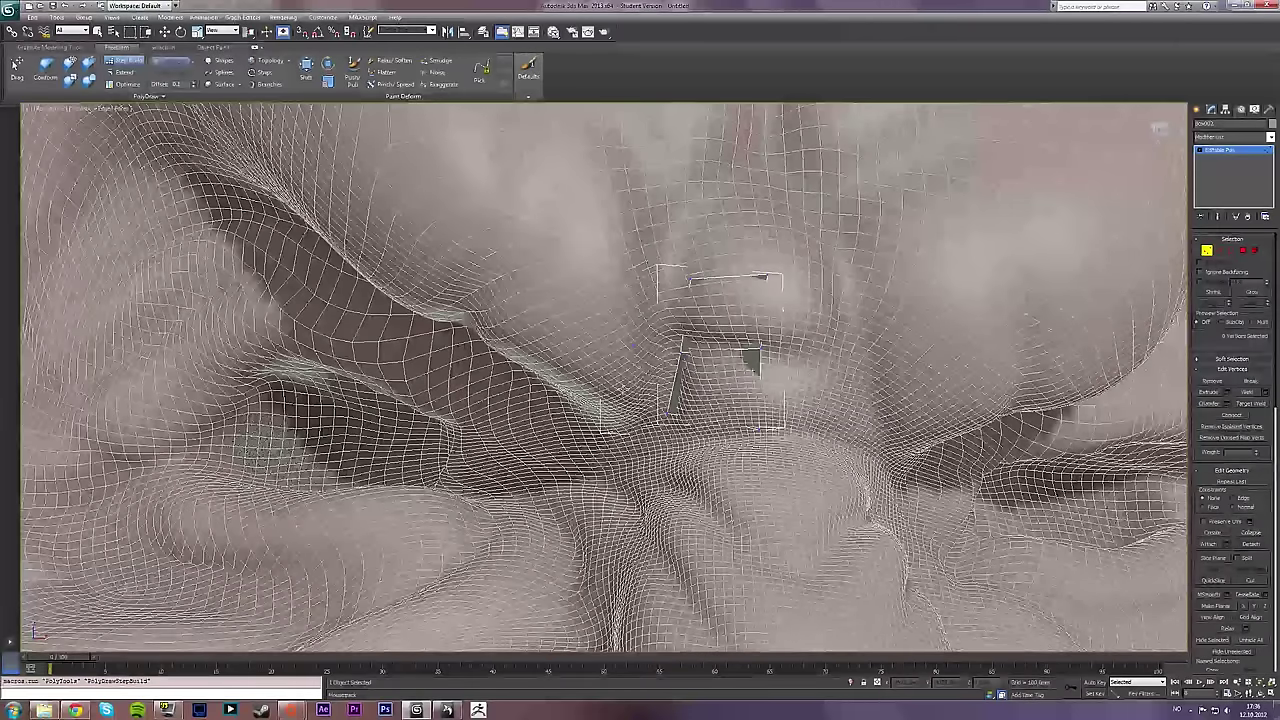
left_click(622, 392)
left_click(653, 391, "shift")
left_click(659, 330, "shift")
middle_click_drag(659, 330, 633, 377, "alt")
scroll(640, 341, "down", 3)
scroll(595, 352, "up", 3)
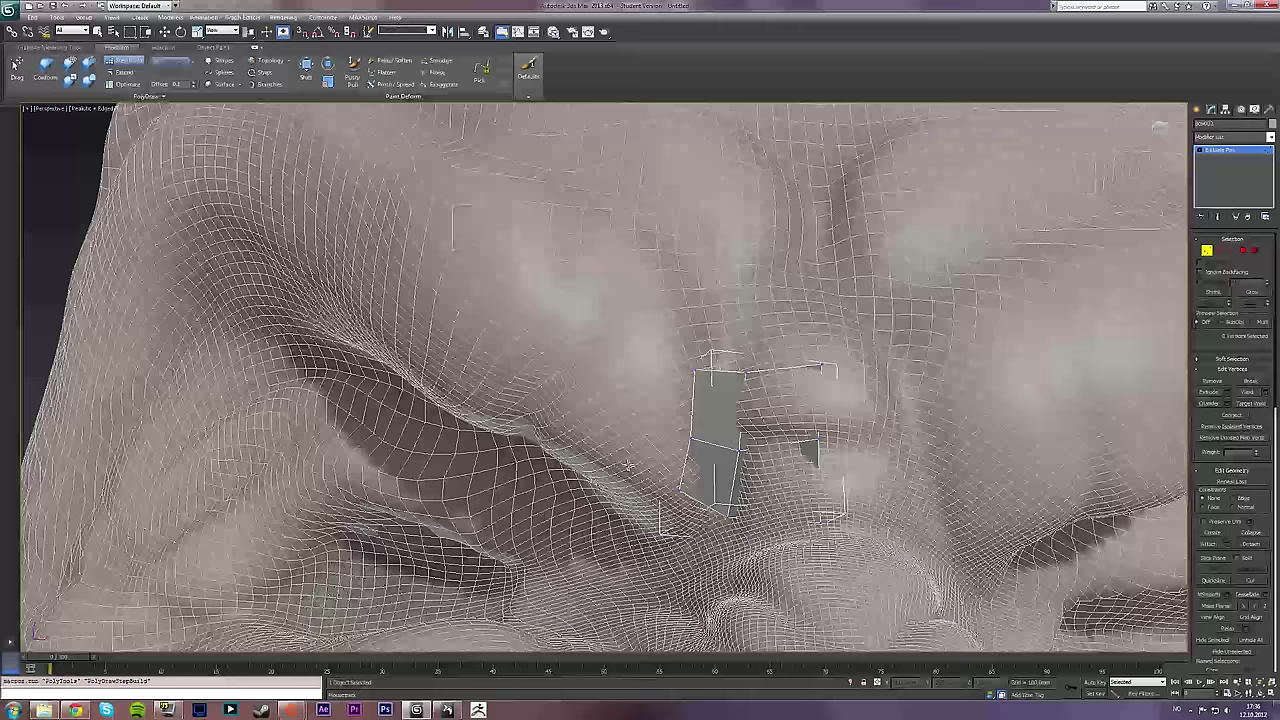
Extend the mesh outward from the nose bridge with more quads and place further vertices along the brow ridge
left_click(652, 358)
left_click(668, 398, "shift")
left_click(660, 450, "shift")
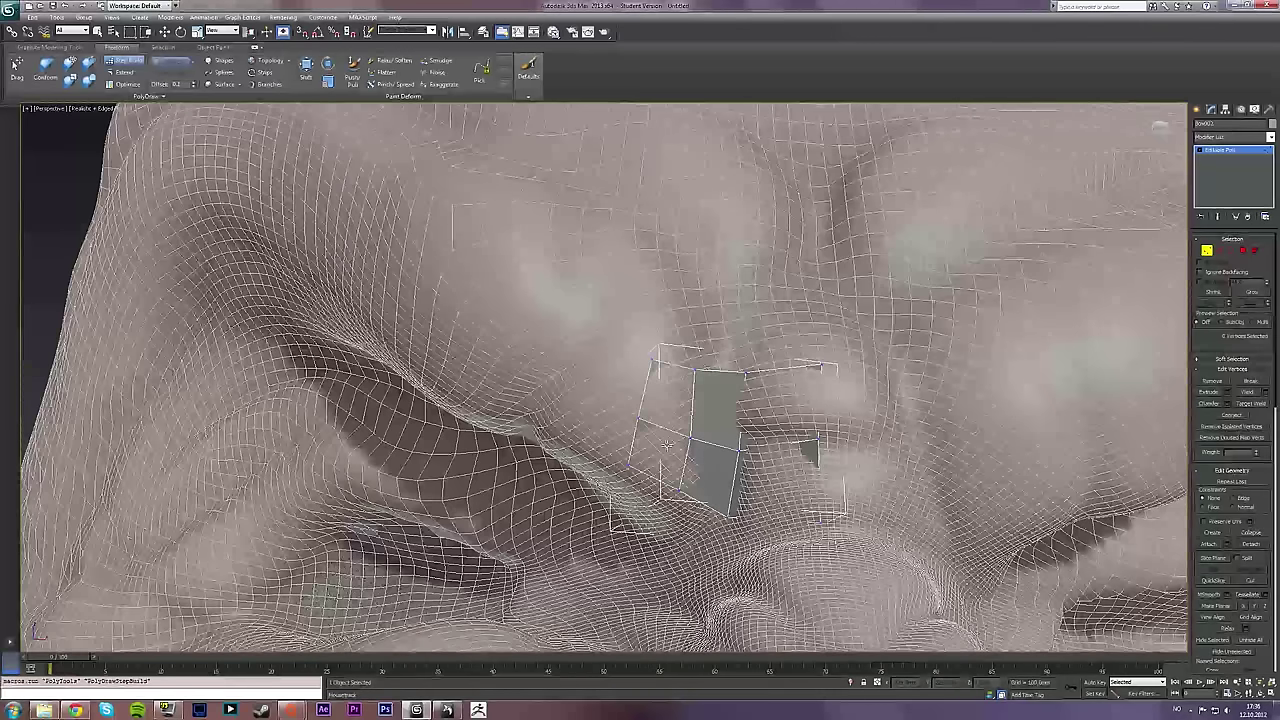
middle_click_drag(661, 447, 635, 436, "alt")
left_click(576, 429)
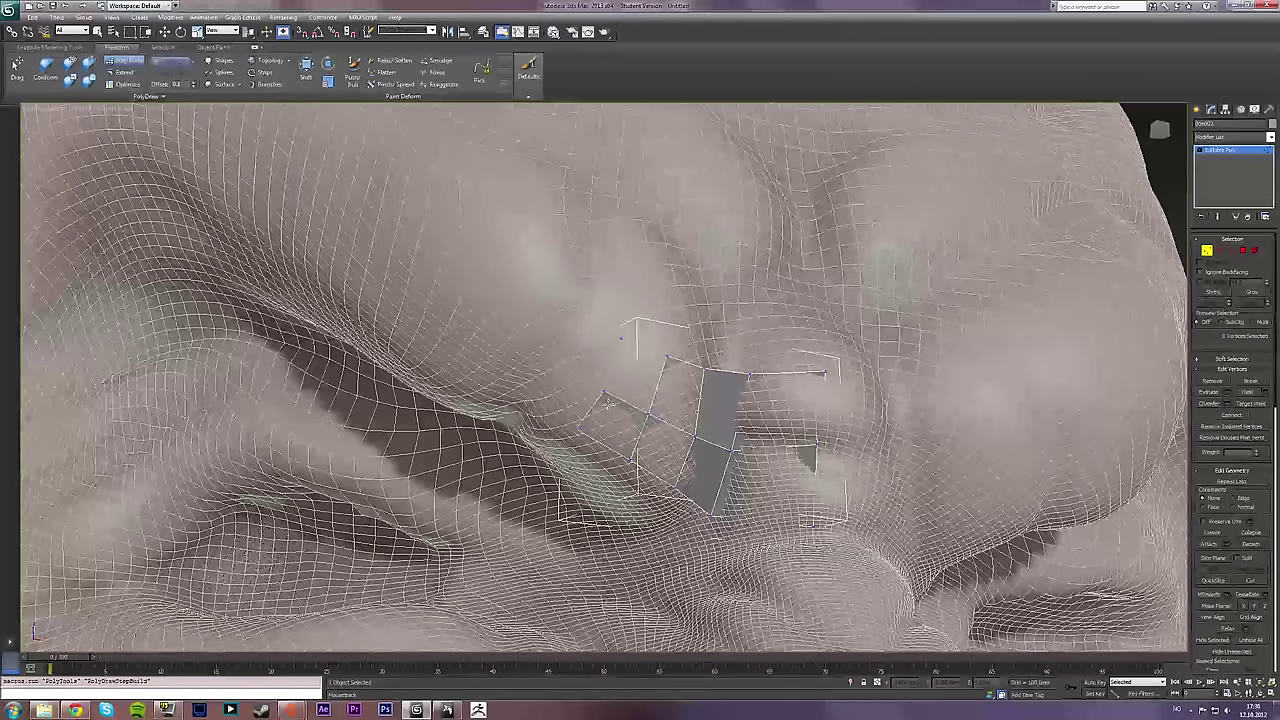
middle_click_drag(610, 400, 737, 393, "alt")
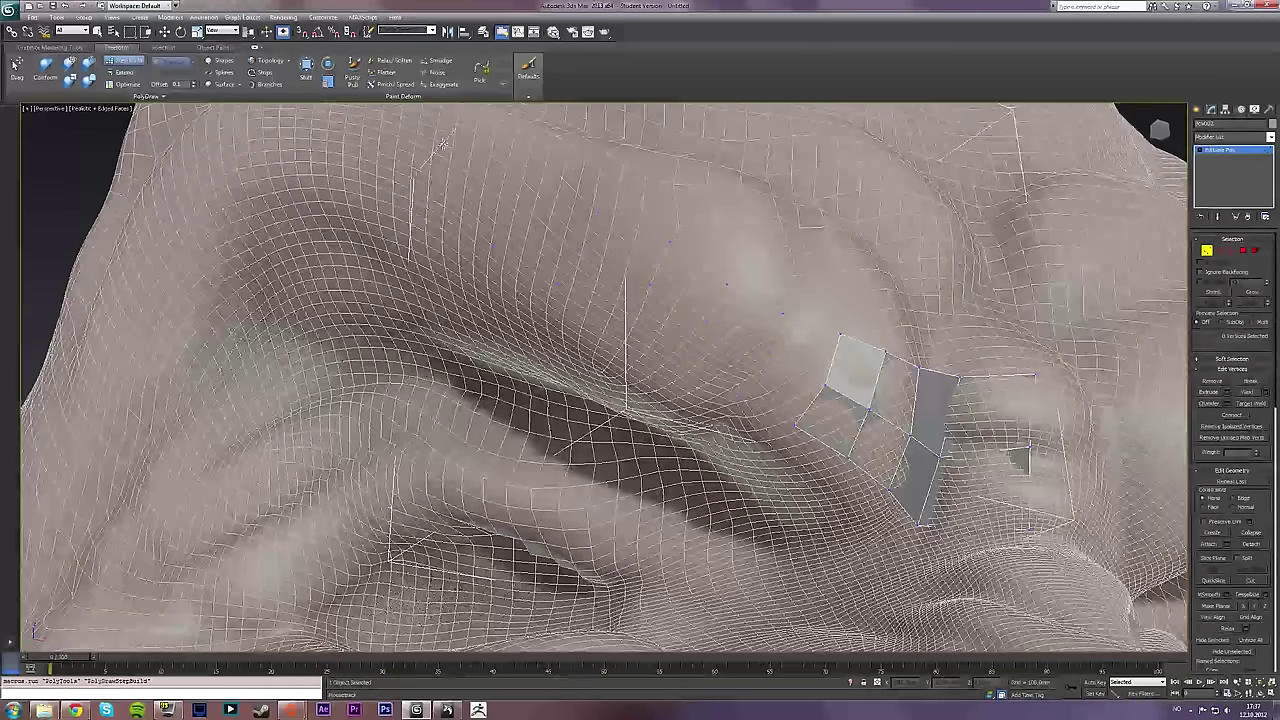
Try to fill the lower row of brow vertices with a strip of quads, and undo the attempt
left_click_drag(820, 407, 448, 172)
key("ctrl+z")
key("ctrl+z")
key("ctrl+z")
key("ctrl+z")
key("ctrl+z")
key("ctrl+z")
key("ctrl+z")
key("ctrl+z")
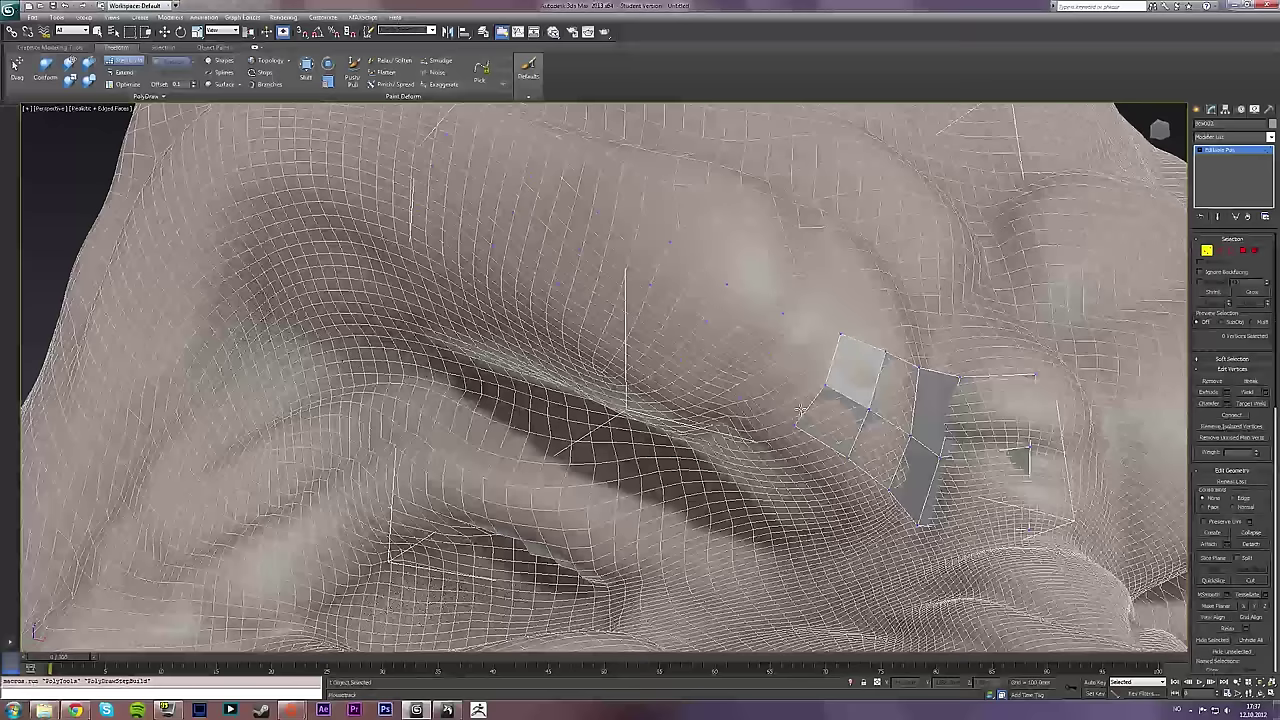
Fill the lower and upper rows of vertices along the brow ridge with quads, deleting the stray polygon at the lower strip's end
mouse_move(805, 410)
left_mouse_down()
mouse_move(752, 362)
mouse_move(648, 320)
mouse_move(506, 227)
left_mouse_up()
key("ctrl+z")
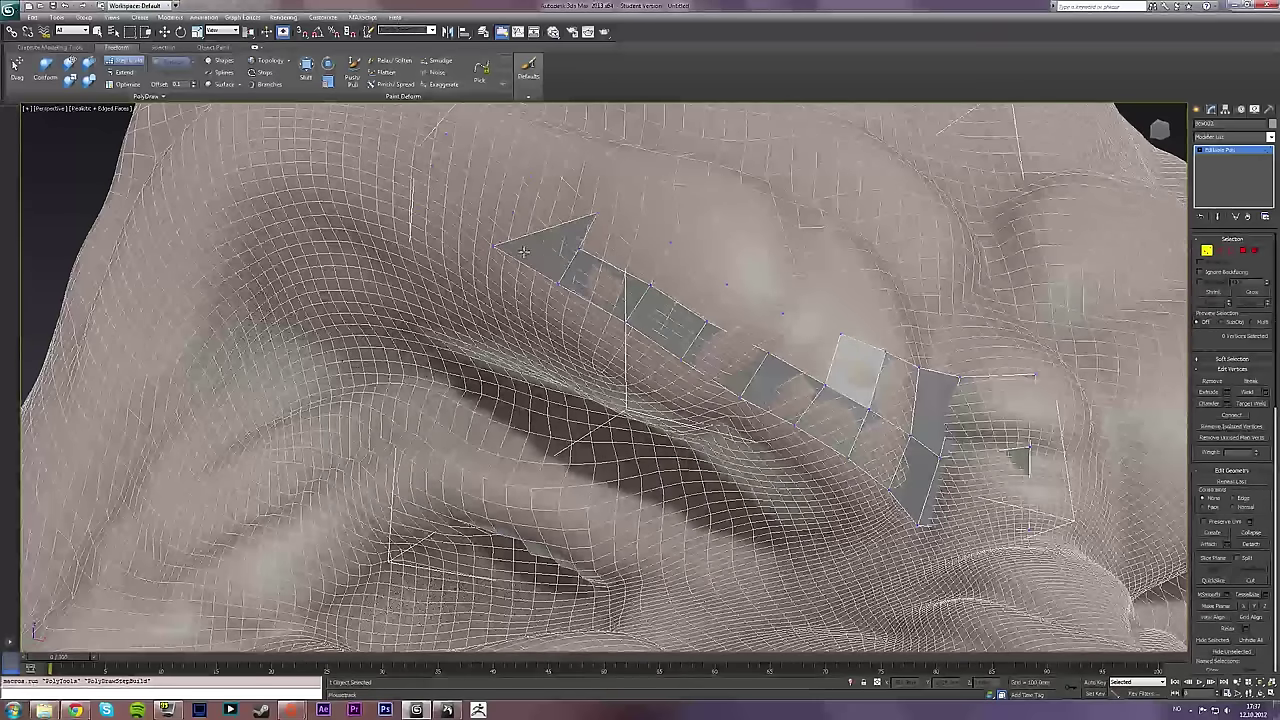
left_click(521, 249, "ctrl+shift")
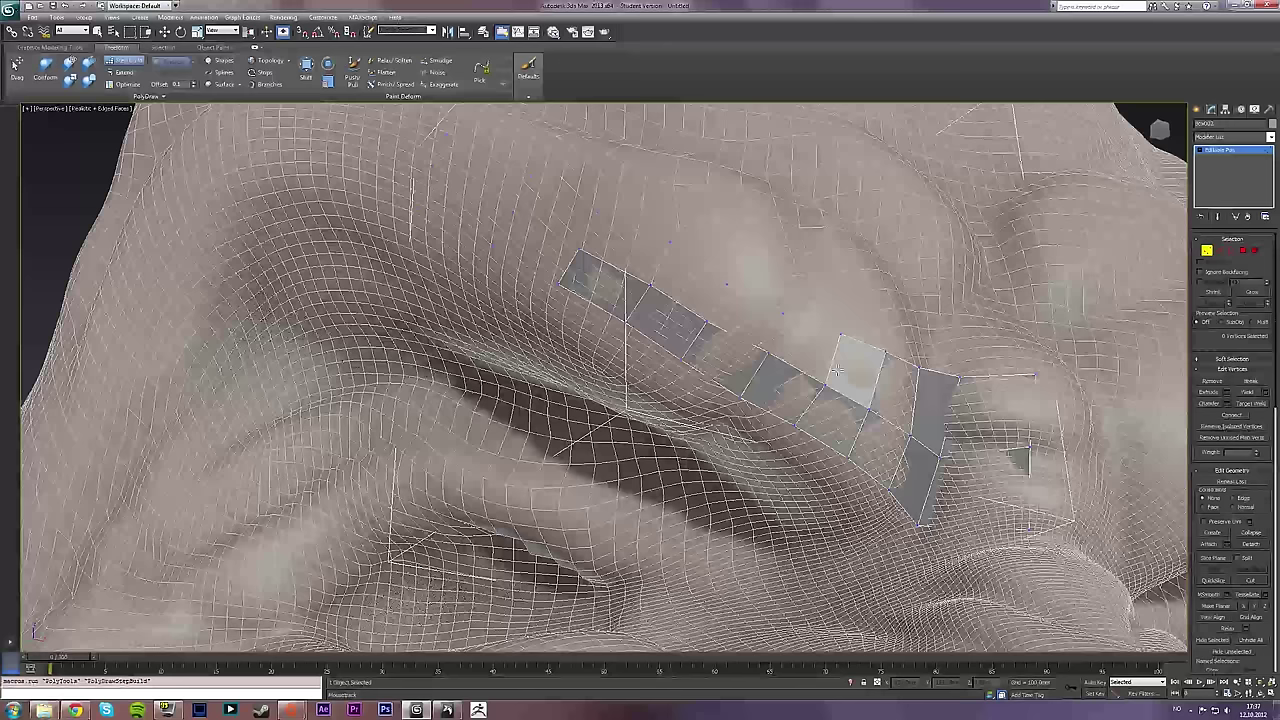
mouse_move(812, 368)
left_mouse_down()
mouse_move(690, 270)
mouse_move(549, 215)
left_mouse_up()
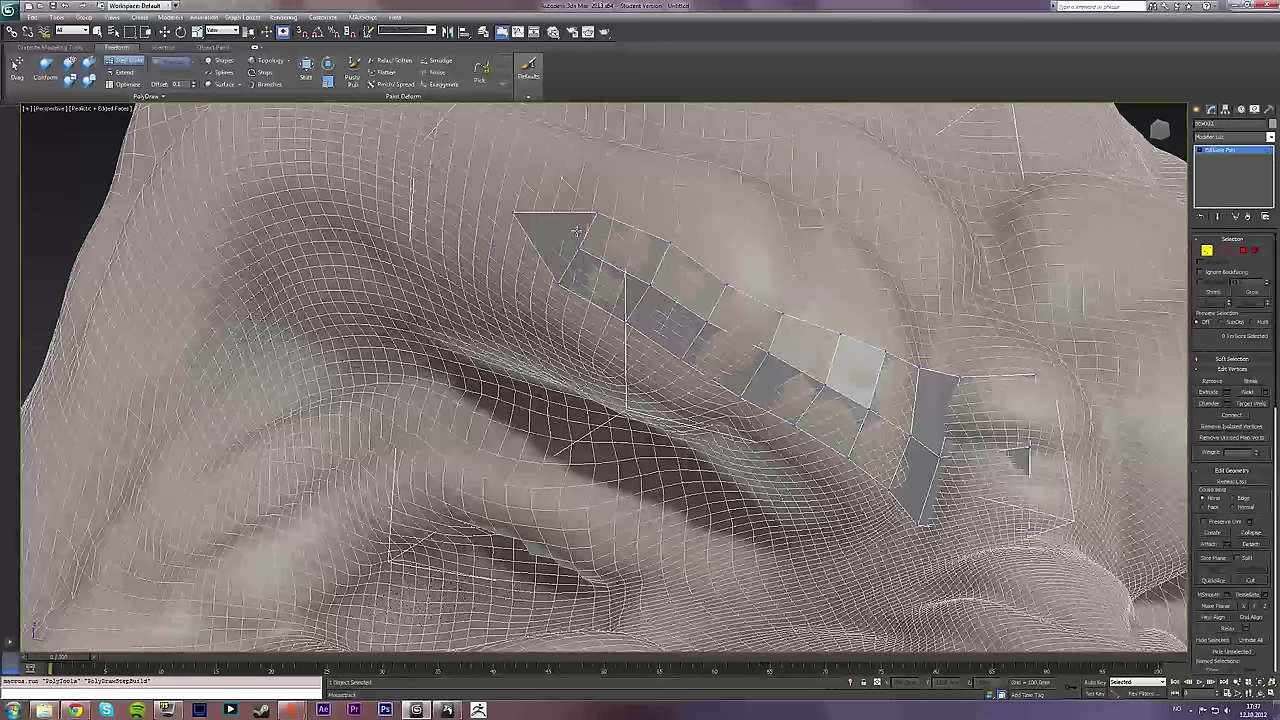
mouse_move(577, 231)
middle_mouse_down("alt")
mouse_move(629, 257)
mouse_move(618, 340)
middle_mouse_up("alt")
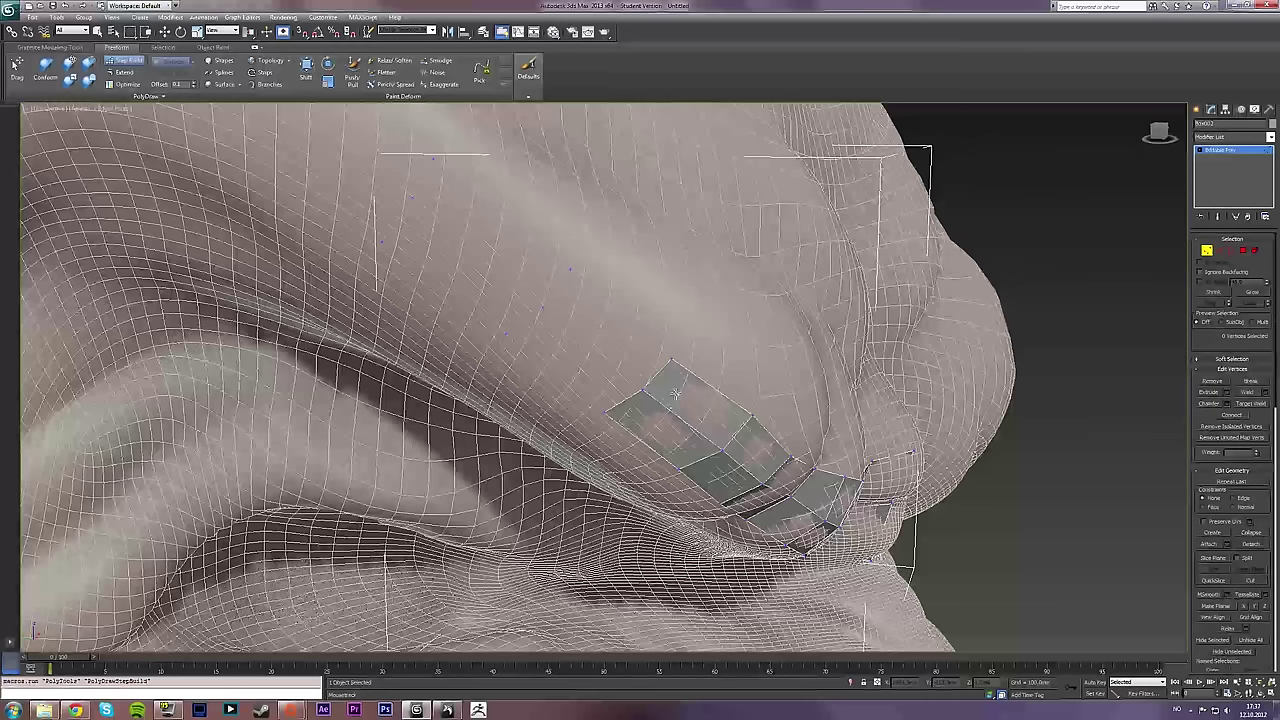
Fill further quads outward along both rows of brow-ridge vertices and delete the misshapen polygon at the strip's outer end
left_click_drag(675, 393, 598, 335)
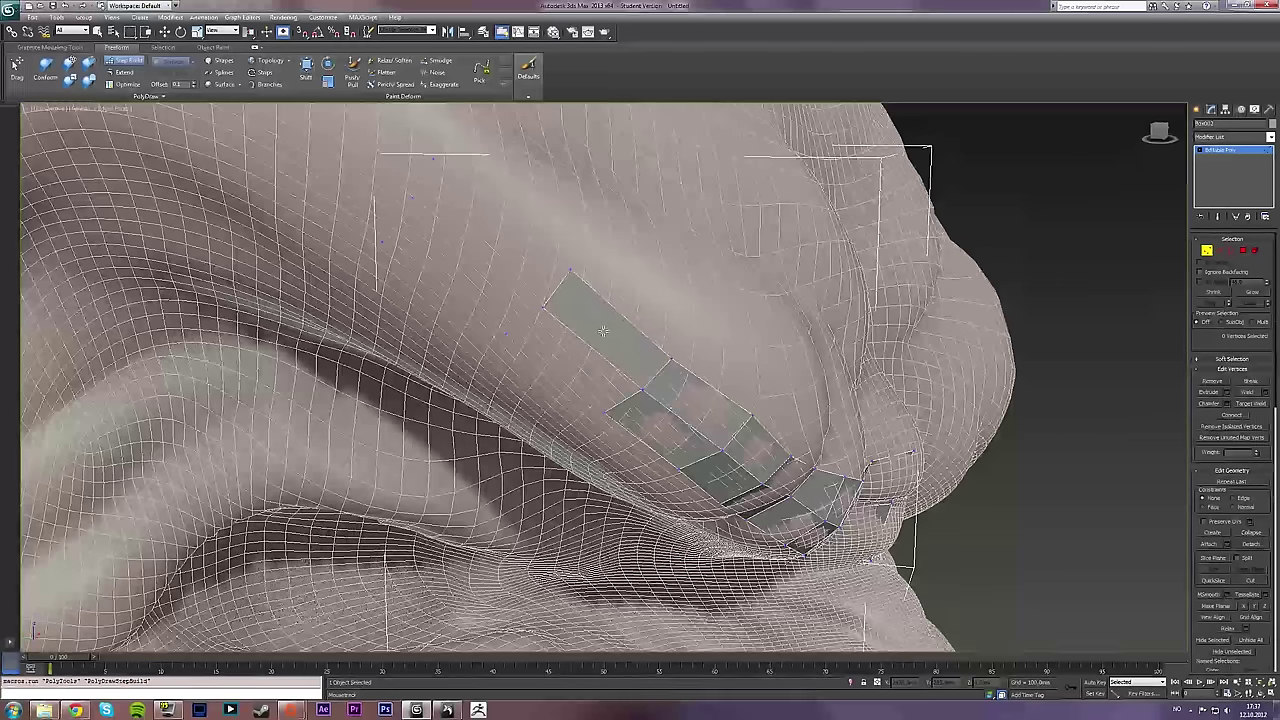
left_click(605, 335, "shift")
middle_click_drag(604, 370, 733, 377, "alt")
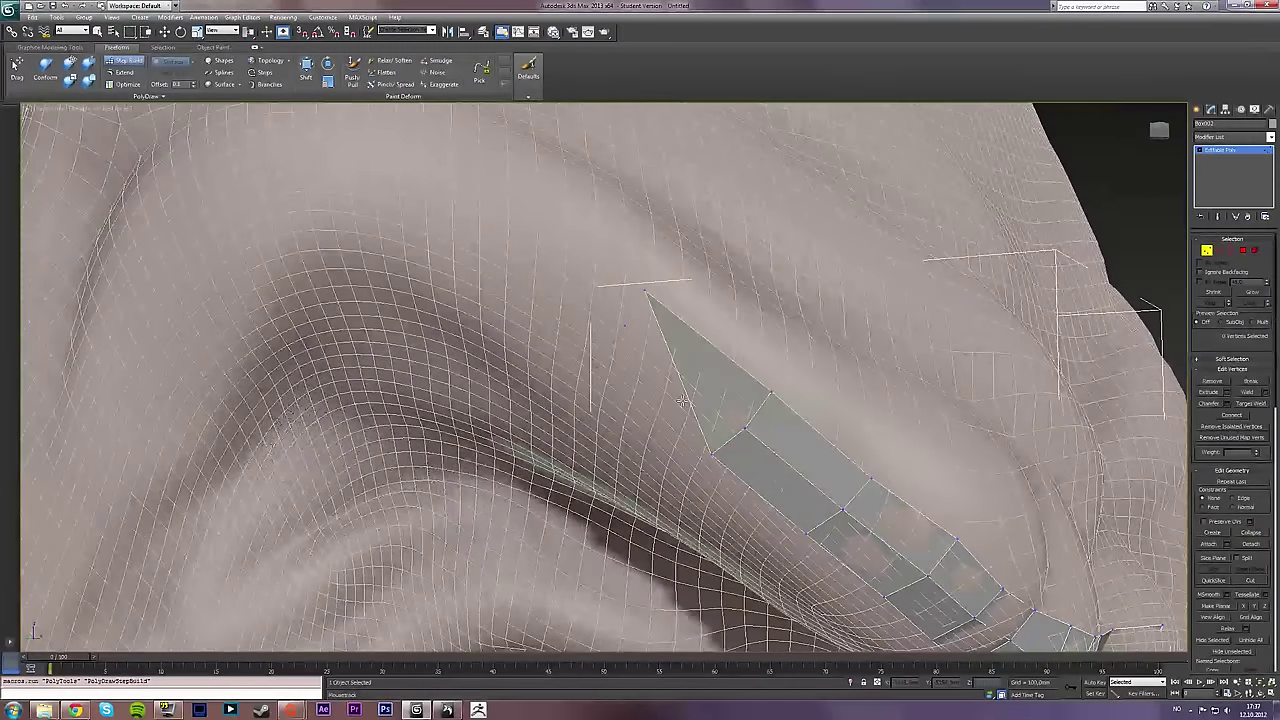
left_click(678, 362, "ctrl+shift")
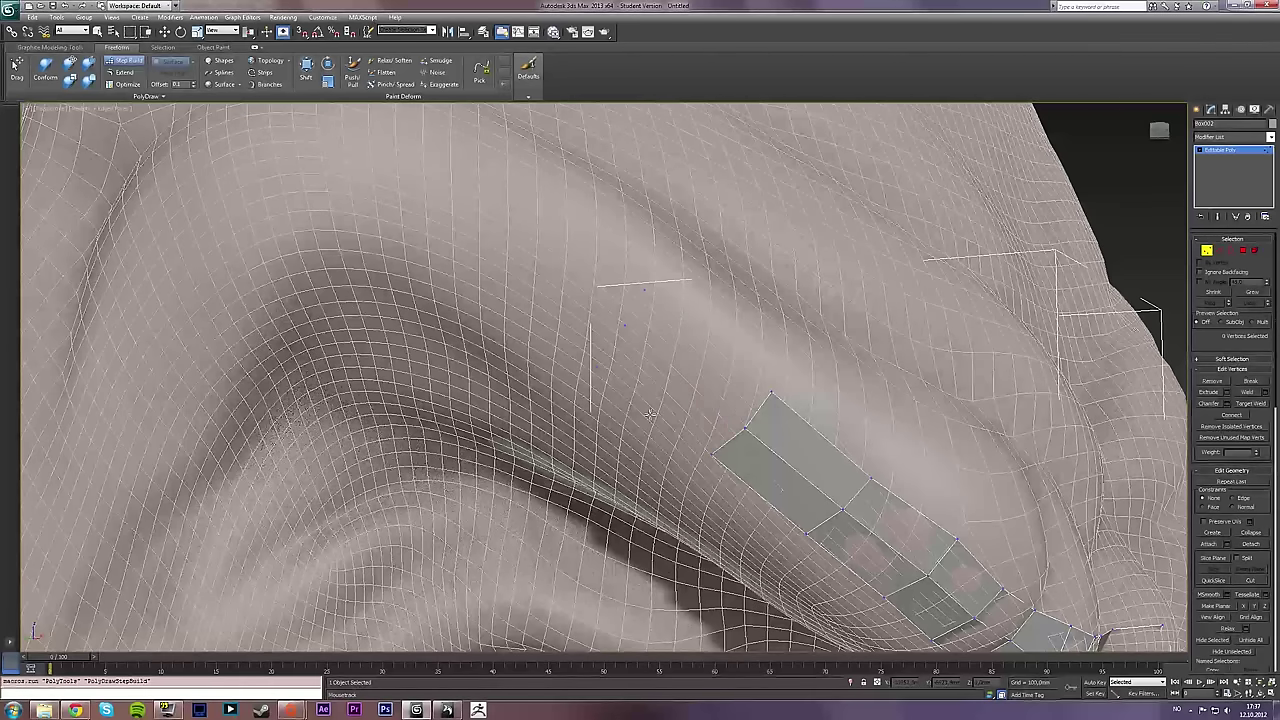
middle_click_drag(650, 413, 670, 422, "alt")
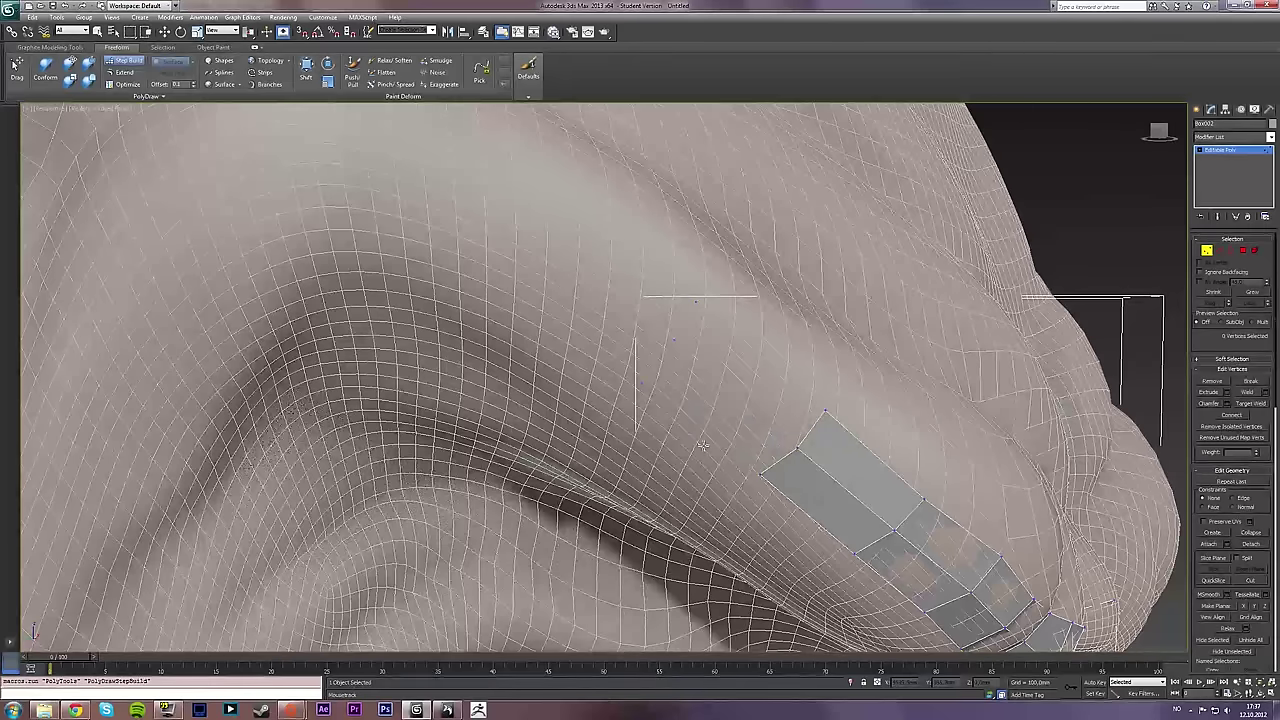
left_click(753, 399, "shift")
Examine the new quad strip along the brow ridge from near and far against the surrounding sculpt
middle_click_drag(715, 361, 655, 344, "alt")
scroll(715, 378, "down", 6)
scroll(645, 413, "up", 6)
scroll(650, 339, "down", 5)
scroll(562, 328, "up", 5)
scroll(552, 318, "down", 4)
scroll(560, 319, "down", 1)
scroll(572, 319, "up", 4)
middle_click_drag(695, 279, 710, 310)
scroll(709, 310, "down", 4)
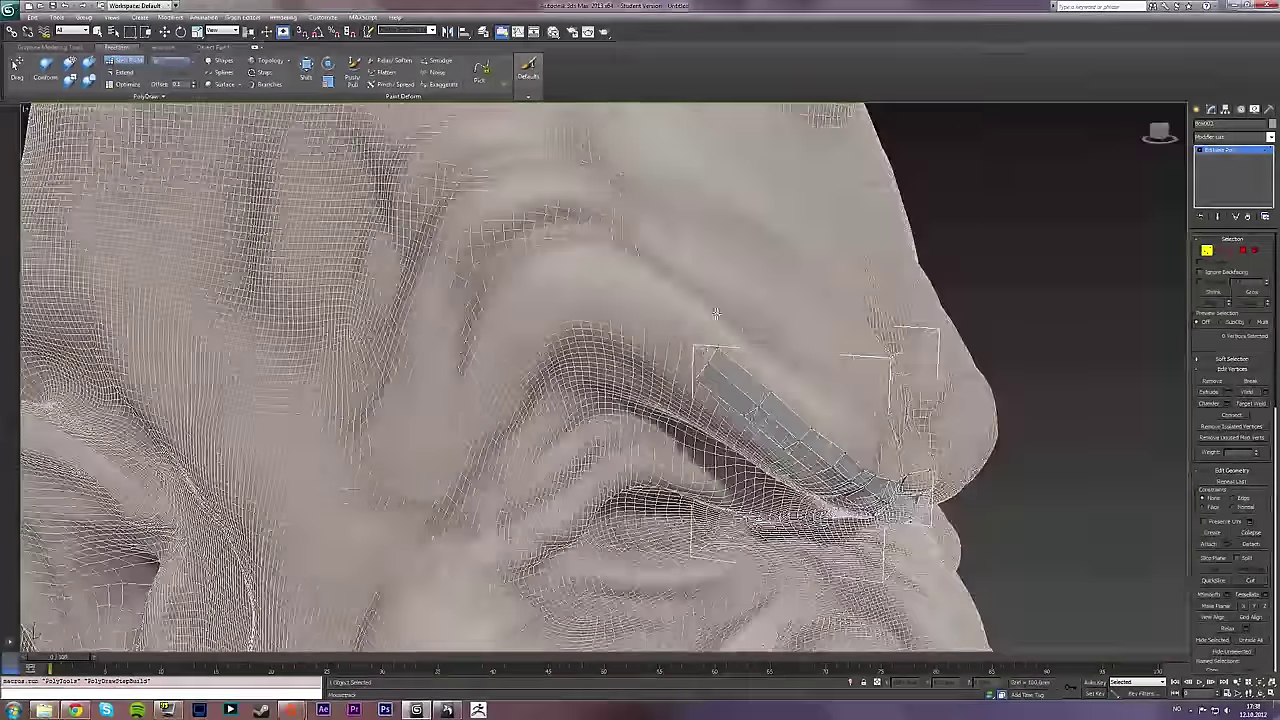
scroll(715, 313, "up", 4)
scroll(668, 314, "up", 1)
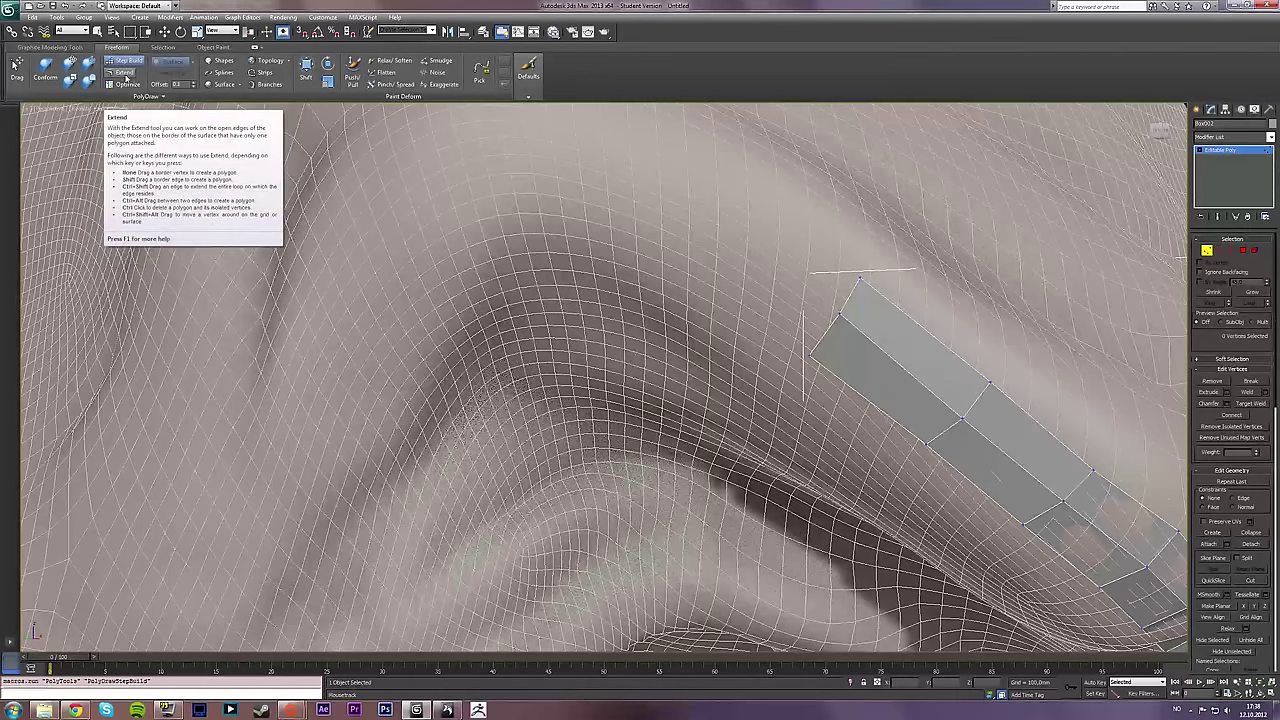
Try the PolyDraw Extend tool by pulling new polygons from the border edges near the brow strip's outer end, undoing each
left_click(122, 61)
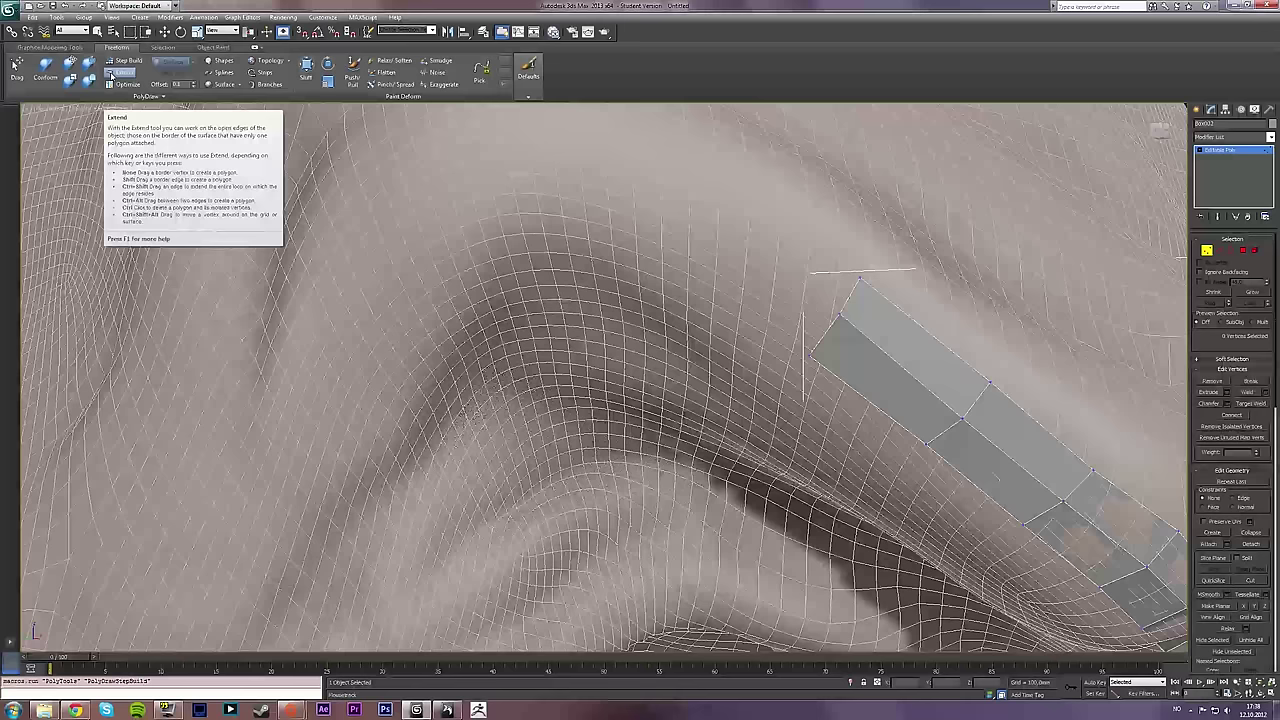
left_click_drag(857, 402, 652, 412, "shift")
key("ctrl+x")
key("ctrl+x")
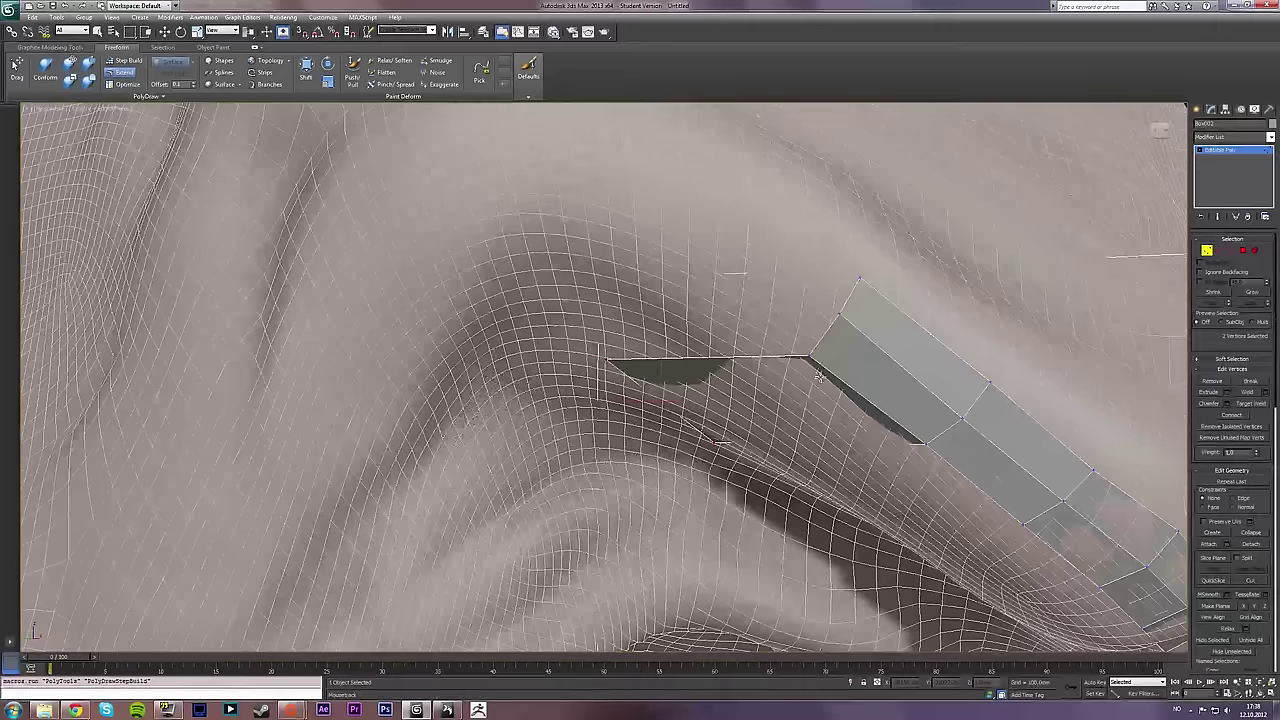
key("ctrl+z")
left_click_drag(828, 358, 675, 263, "shift")
key("ctrl+z")
left_click_drag(868, 396, 801, 440, "shift")
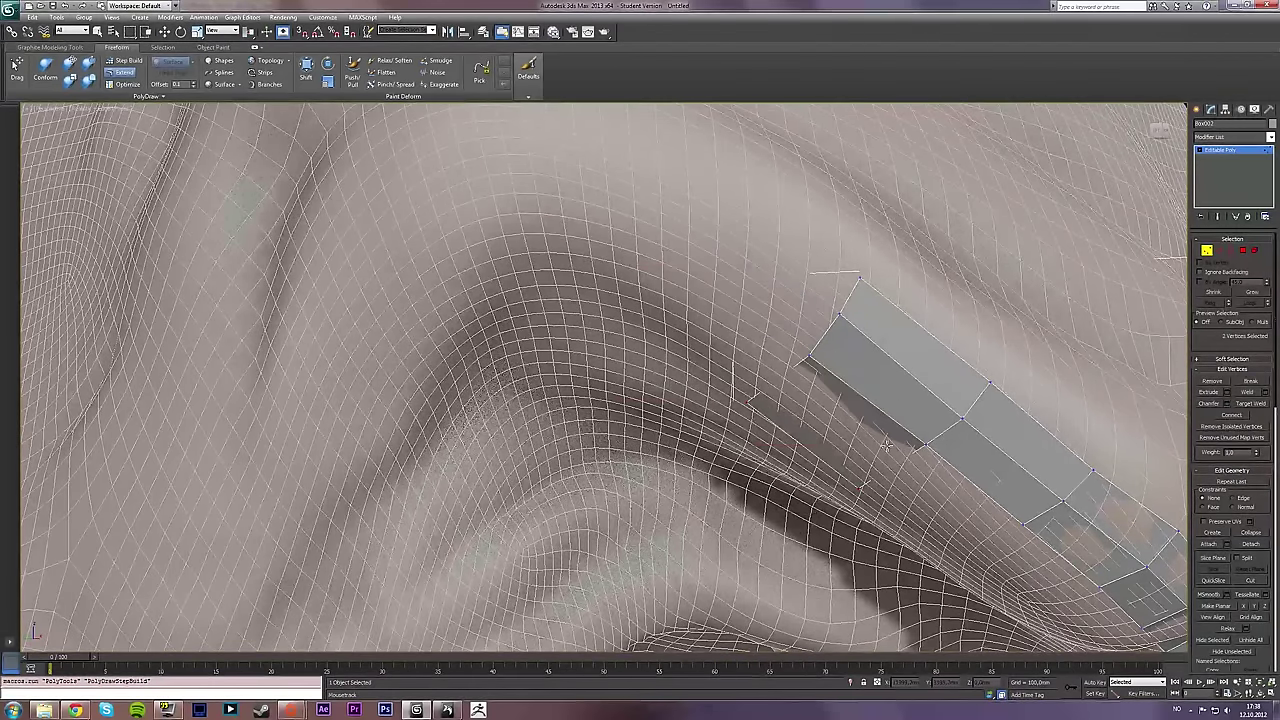
key("ctrl+z")
Try extending the two end edges of the brow strip outward into new quads, and undo the attempts
left_click_drag(838, 355, 781, 297, "shift")
key("ctrl+z")
left_click_drag(825, 333, 715, 275, "shift")
left_click_drag(849, 291, 738, 207, "shift")
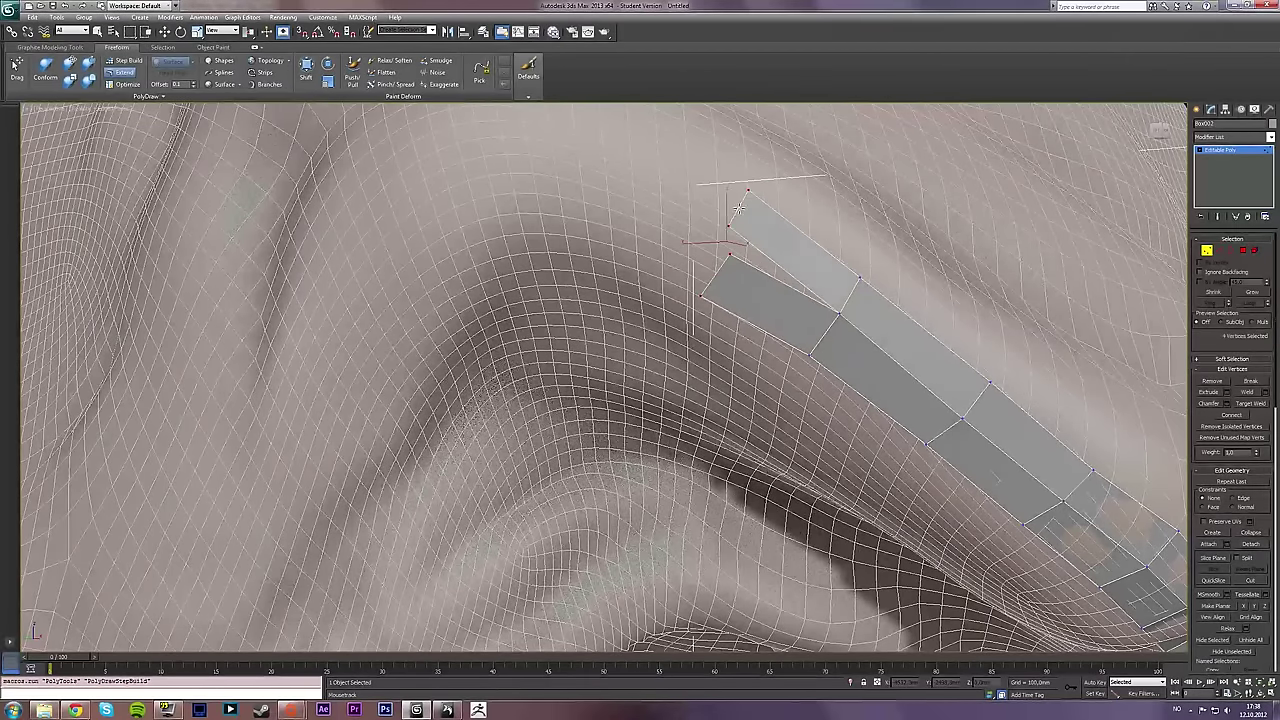
key("ctrl+z")
key("ctrl+z")
left_click_drag(825, 333, 764, 276, "shift")
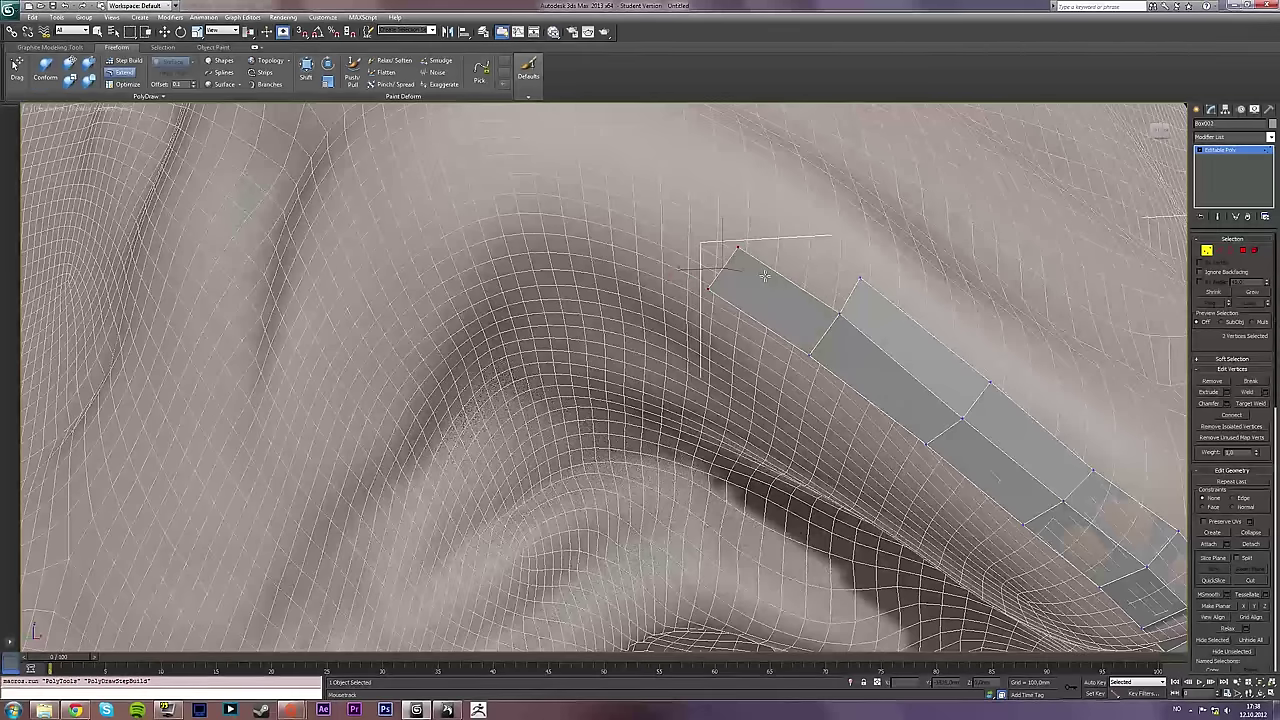
left_click_drag(847, 295, 632, 277, "shift")
key("ctrl+z")
key("ctrl+z")
key("ctrl+z")
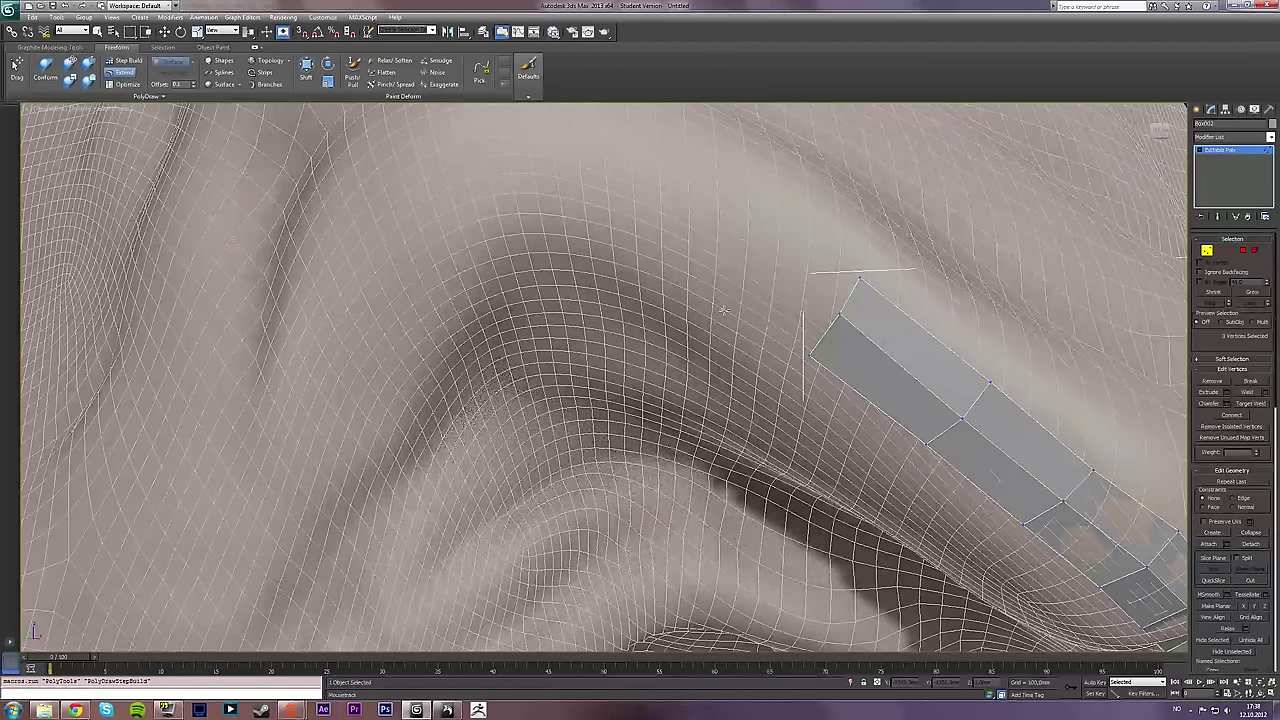
Try extending single border edges above and below the brow strip into new polygons, and undo them
middle_click_drag(776, 313, 462, 126)
mouse_move(740, 420)
middle_mouse_down("alt")
mouse_move(588, 284)
mouse_move(562, 234)
middle_mouse_up("alt")
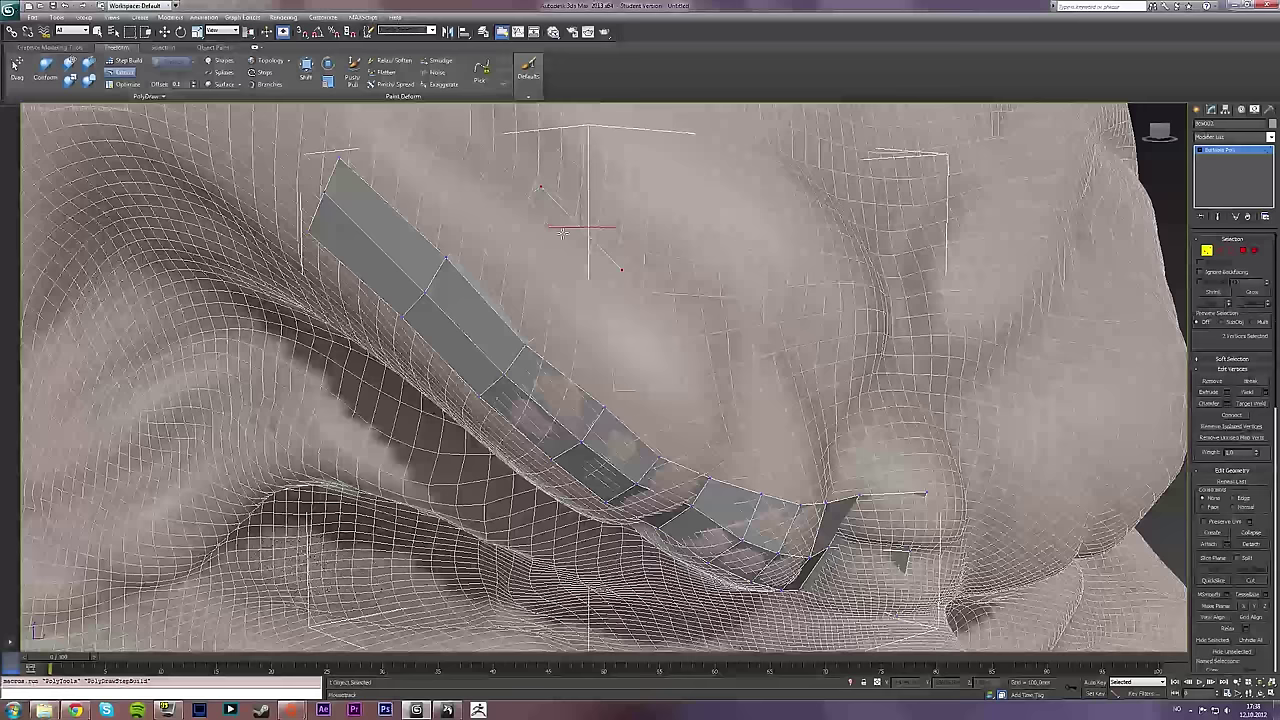
left_click_drag(464, 289, 489, 237, "shift")
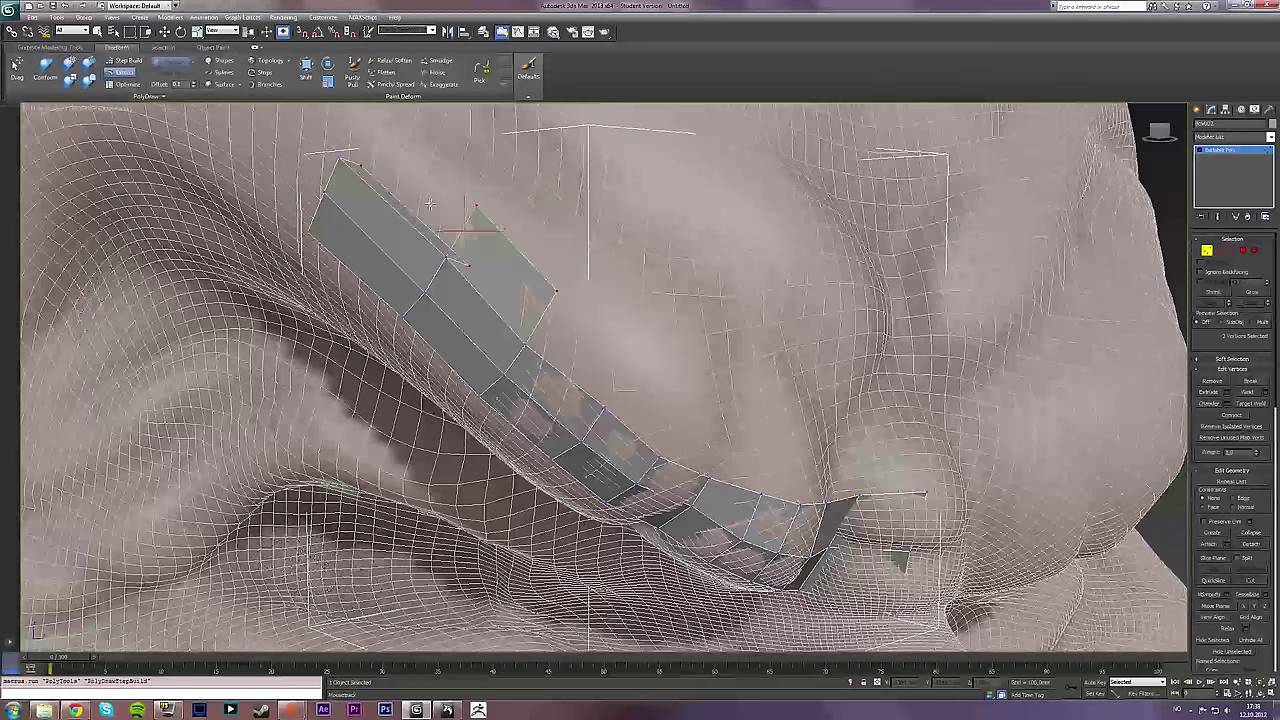
key("ctrl+z")
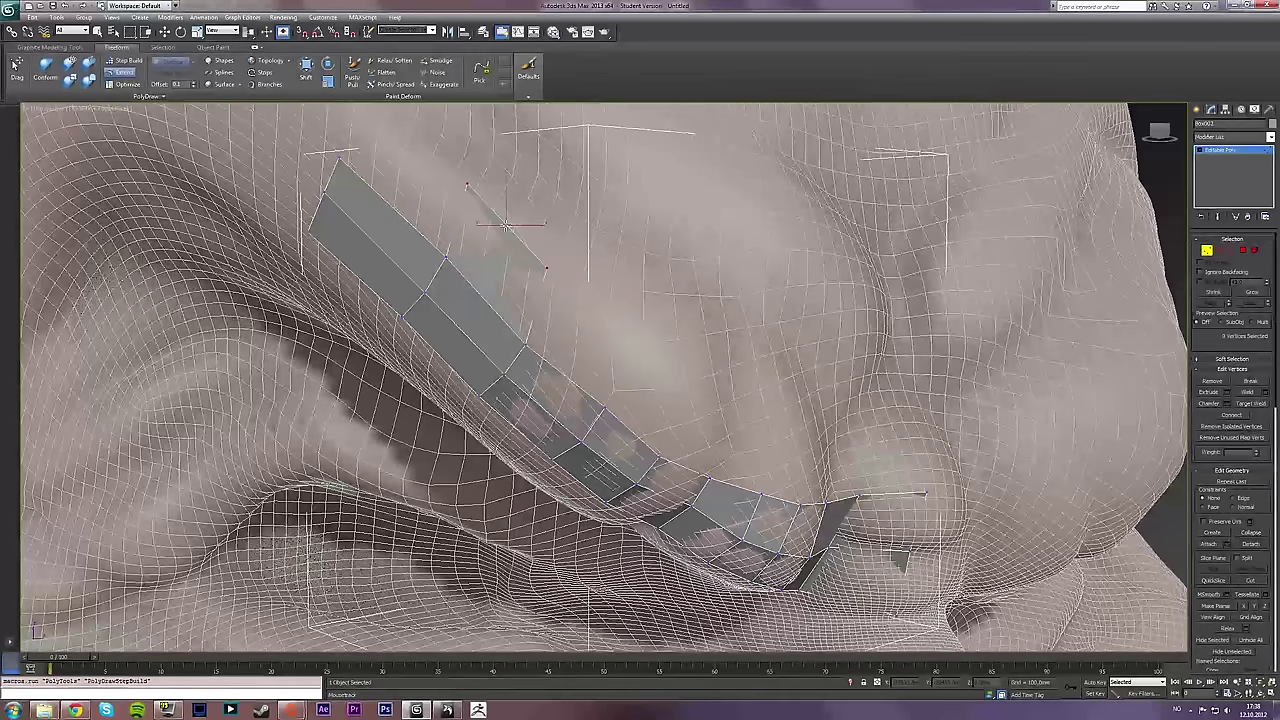
middle_click_drag(480, 304, 566, 337, "alt")
left_click_drag(560, 401, 568, 403, "shift")
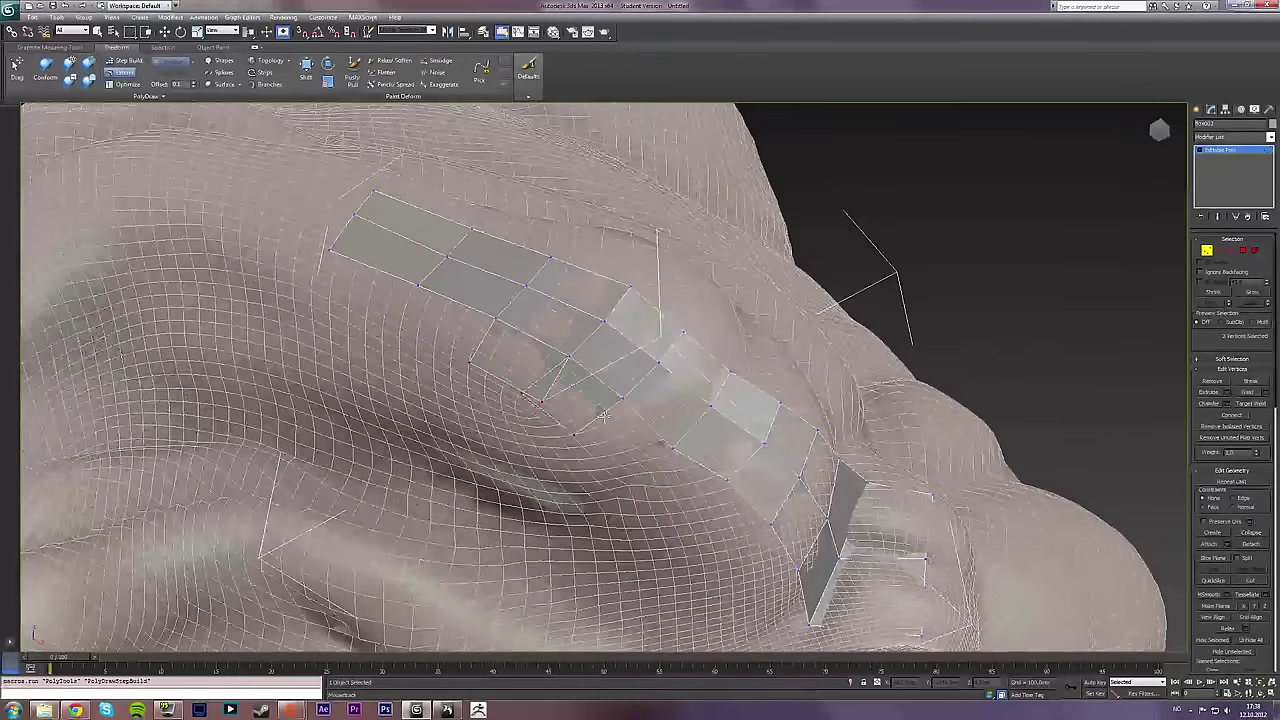
key("ctrl+z")
key("ctrl+z")
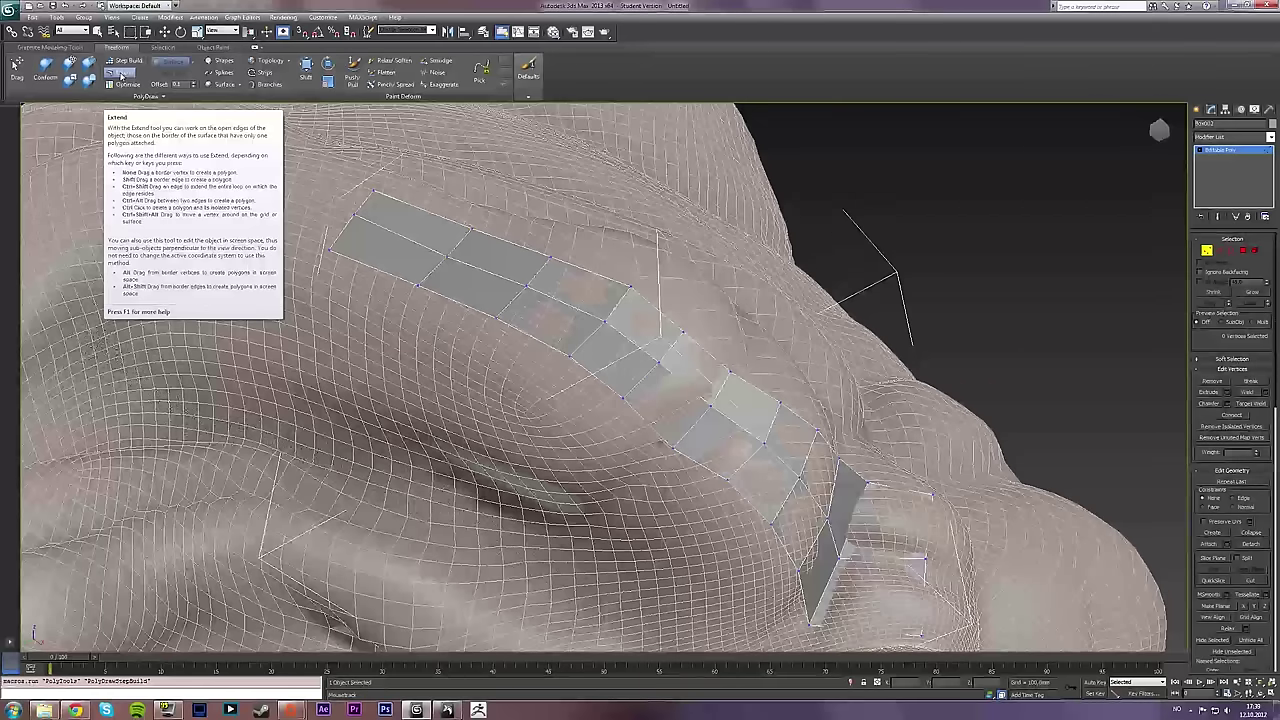
Try extending the brow strip's entire lower border loop with the Extend tool, and undo it
left_click(121, 75)
left_click_drag(473, 303, 419, 352, "ctrl+shift")
key("ctrl+z")
Try extending the brow strip's entire upper border loop onto the forehead, and remove the resulting polygons
middle_click_drag(419, 368, 465, 336, "alt")
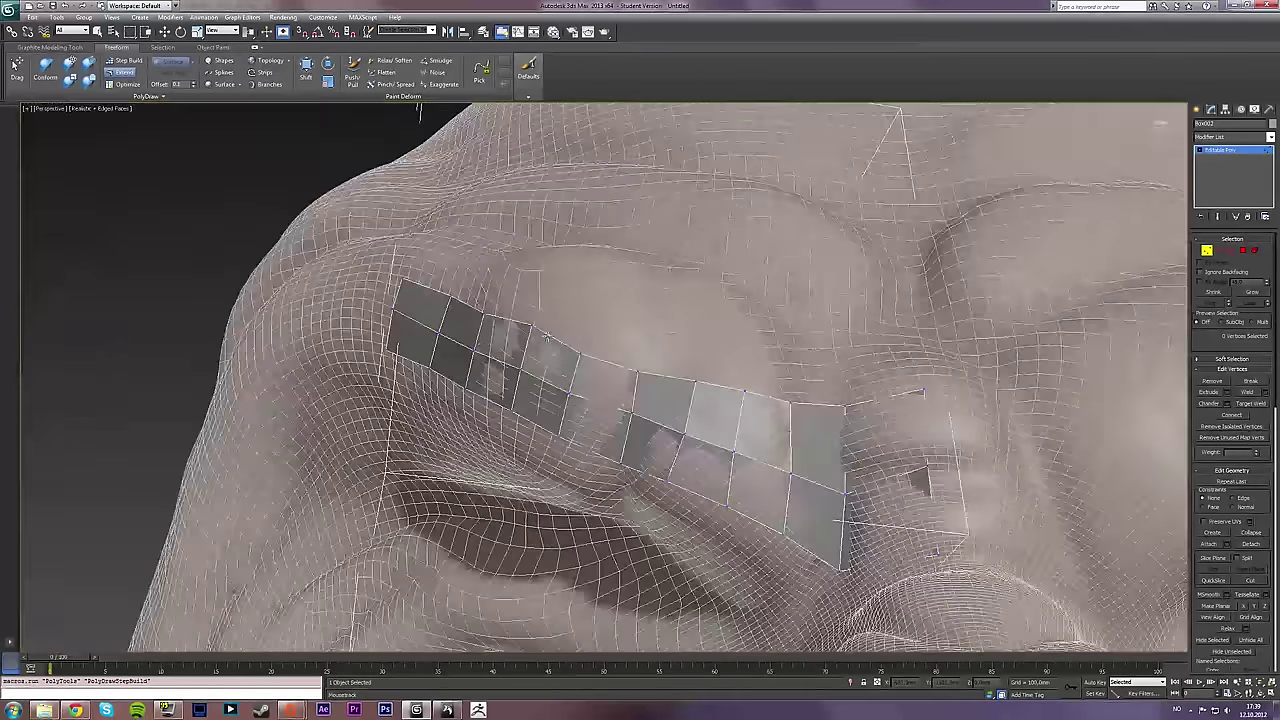
left_click_drag(546, 342, 548, 279, "ctrl+shift")
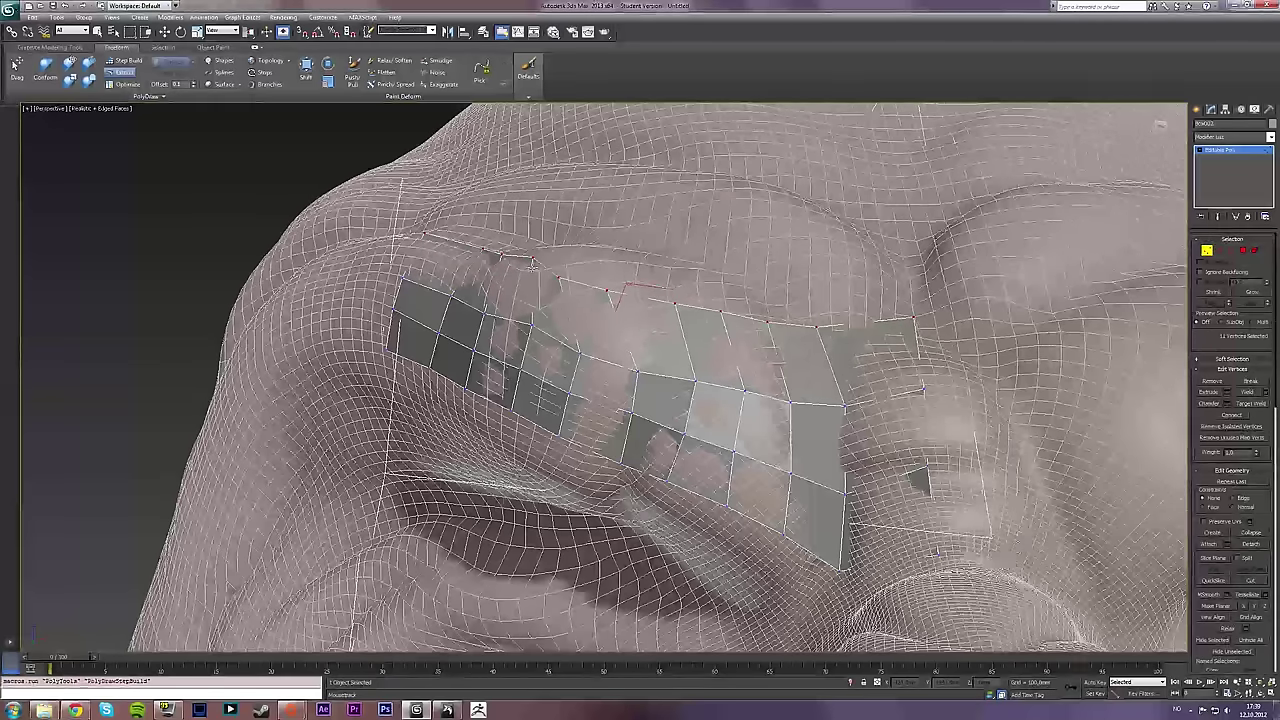
middle_click_drag(548, 279, 612, 404, "alt")
scroll(612, 404, "down", 5)
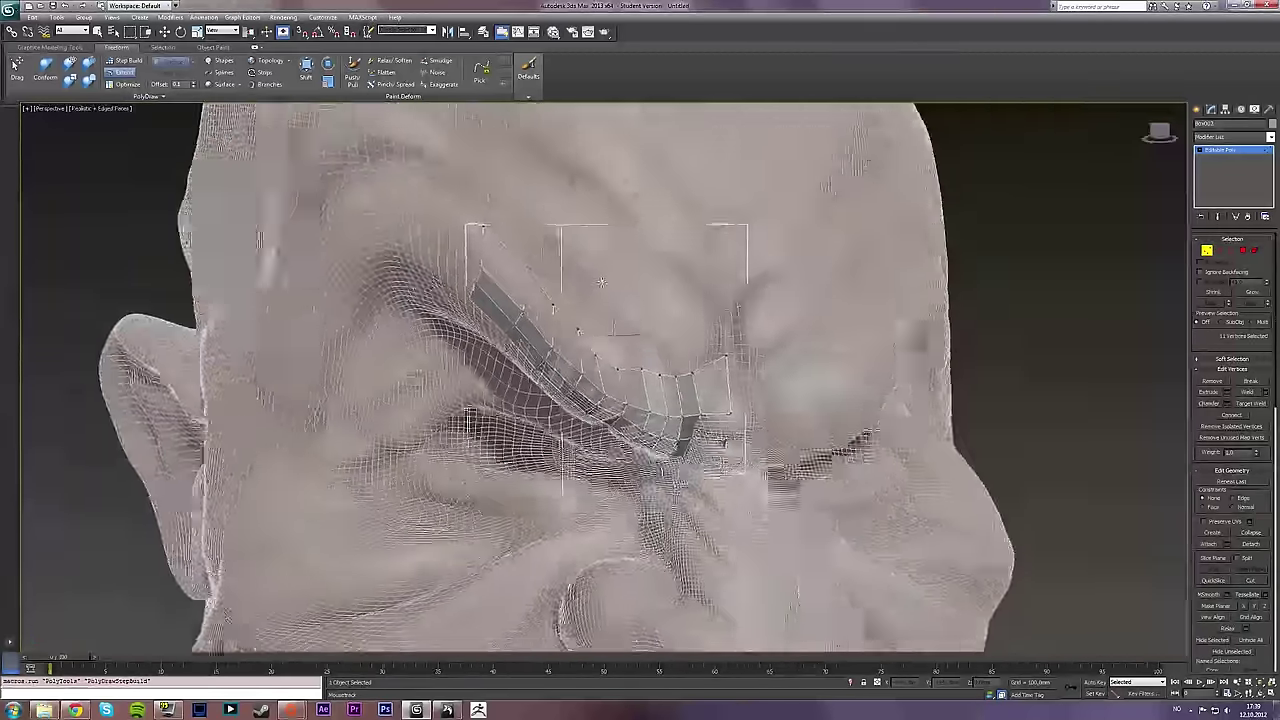
left_click_drag(591, 349, 645, 277, "ctrl+shift")
middle_click_drag(645, 277, 602, 263, "alt")
scroll(620, 336, "down", 8)
scroll(640, 370, "up", 10)
scroll(640, 370, "down", 6)
key("Delete")
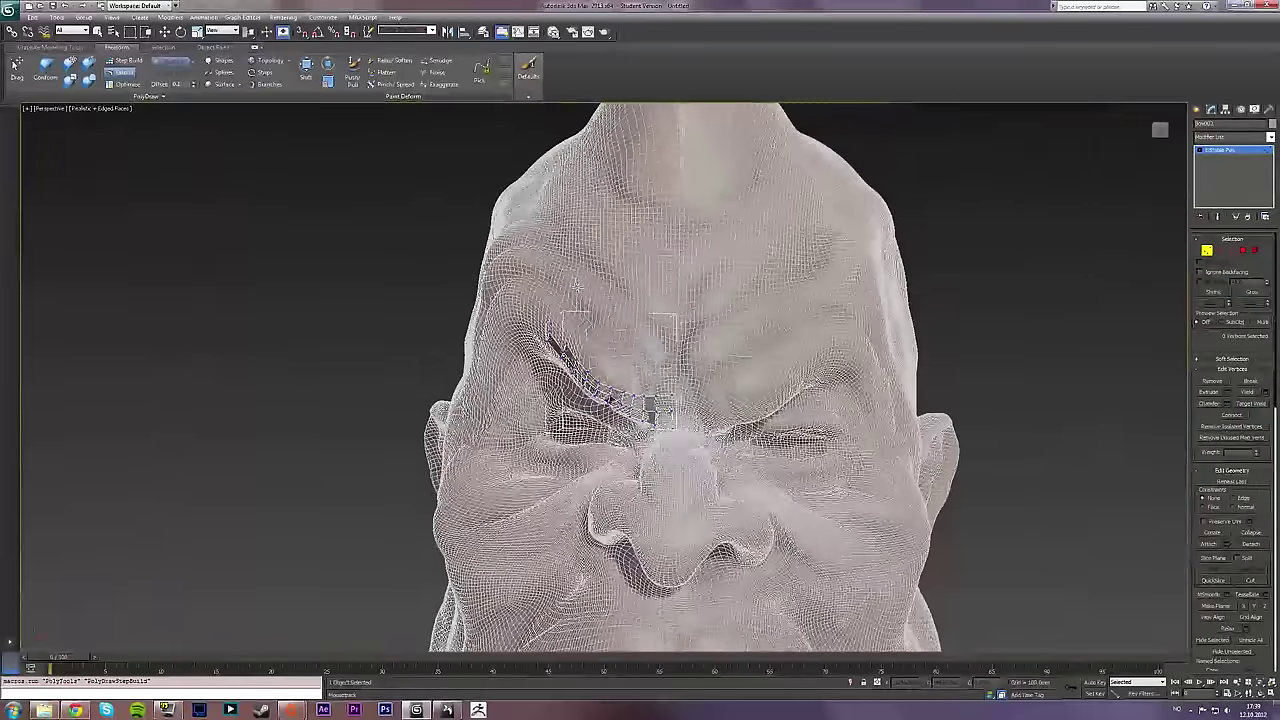
Try extending the outer end edge of the shortened brow strip, and undo the attempt
middle_click_drag(510, 255, 602, 285, "alt")
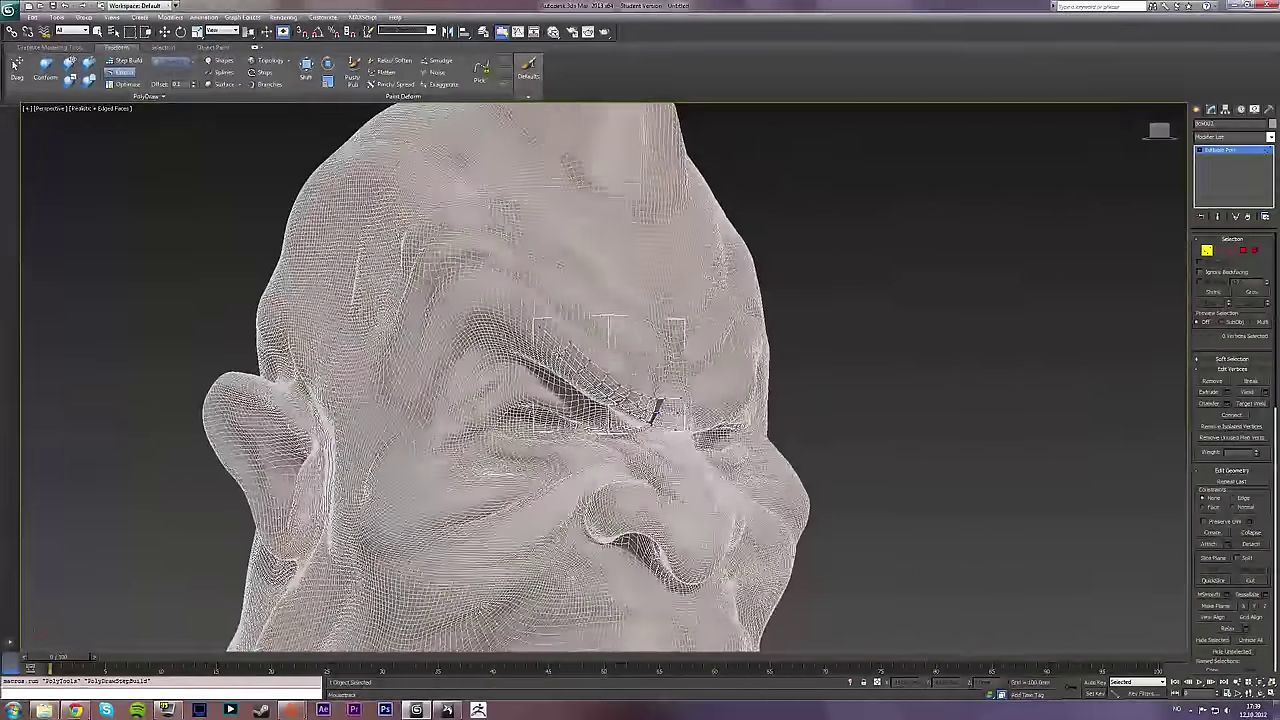
scroll(545, 346, "up", 7)
scroll(545, 346, "down", 6)
scroll(520, 340, "up", 3)
middle_click_drag(520, 340, 536, 328, "alt")
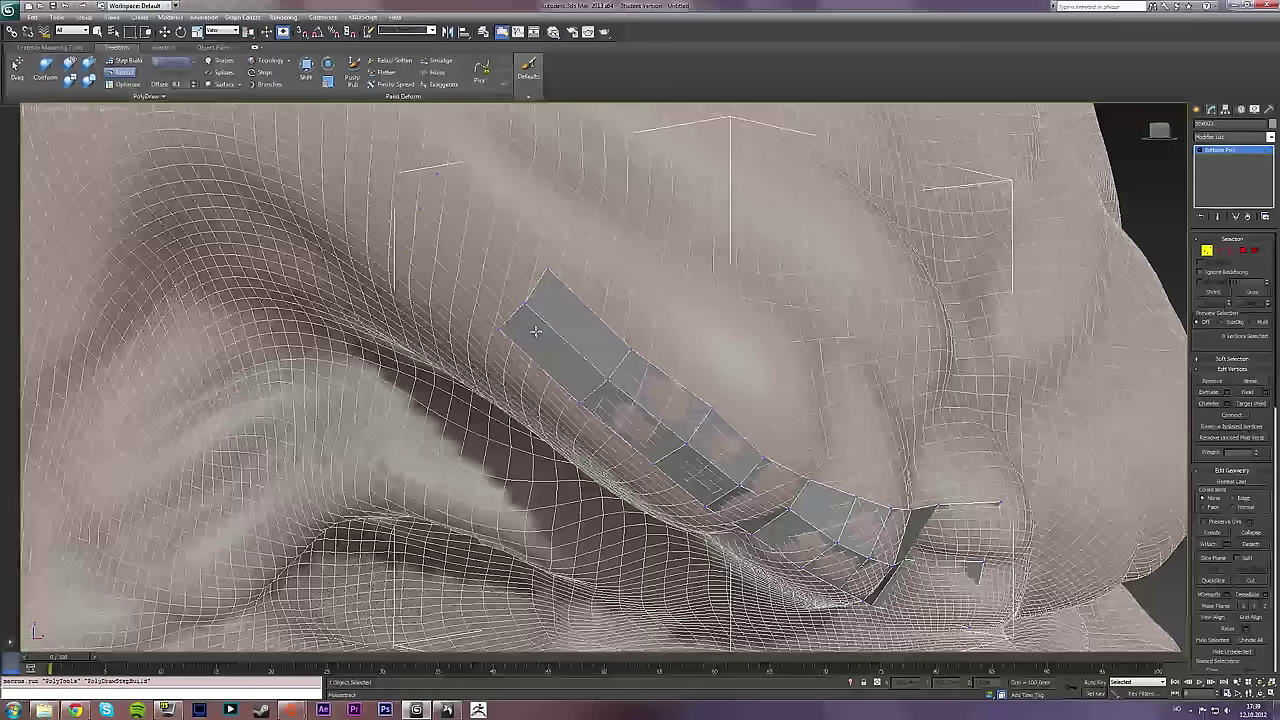
left_click_drag(515, 314, 502, 296, "shift")
key("ctrl+z")
key("ctrl+z")
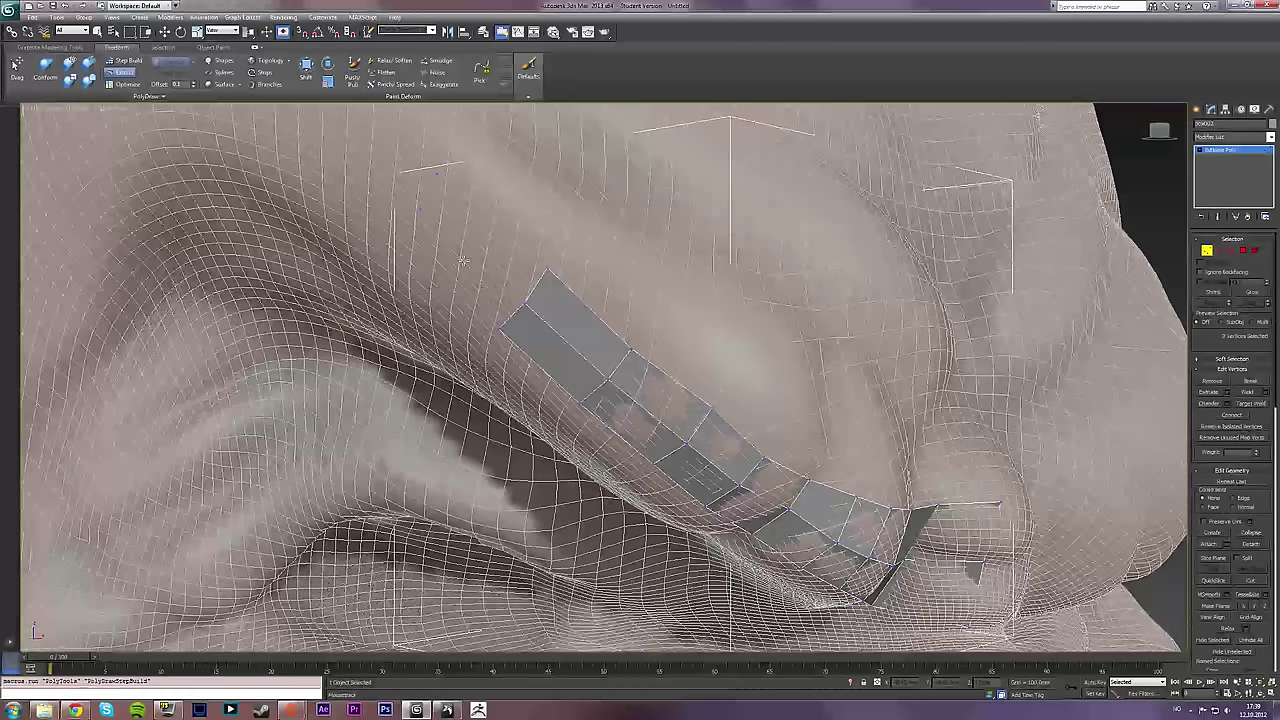
Return to Step Build, refill the outer end quads, and continue two rows of quads along the brow ridge around its outer bend
left_click(130, 61)
left_click_drag(520, 217, 441, 294, "shift")
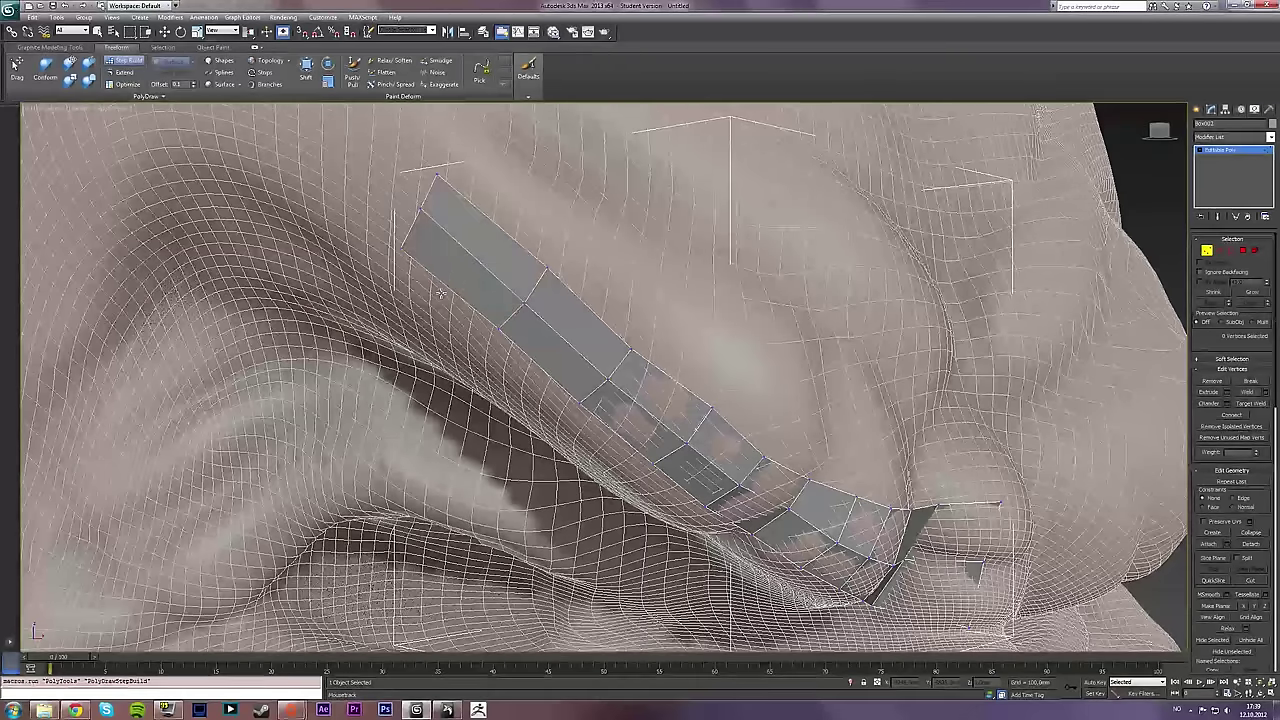
middle_click_drag(448, 248, 544, 296, "alt")
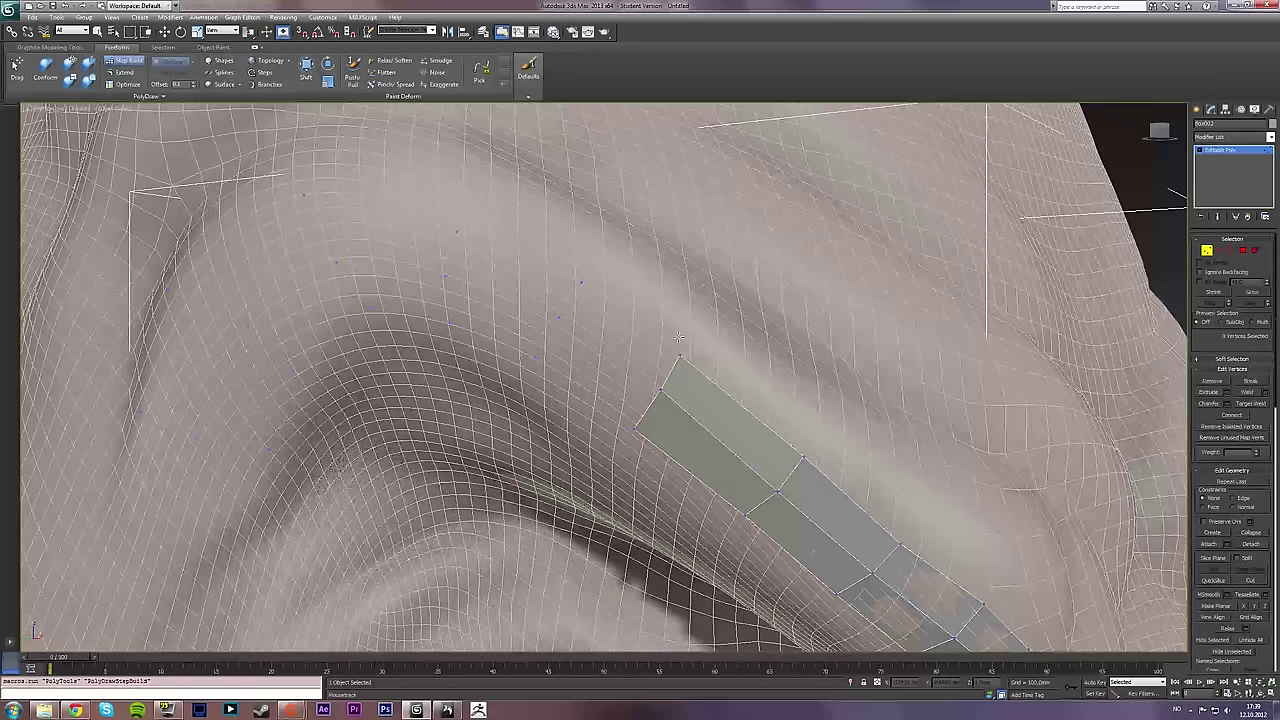
mouse_move(679, 338)
left_mouse_down()
mouse_move(445, 255)
mouse_move(340, 255)
mouse_move(313, 313)
left_mouse_up()
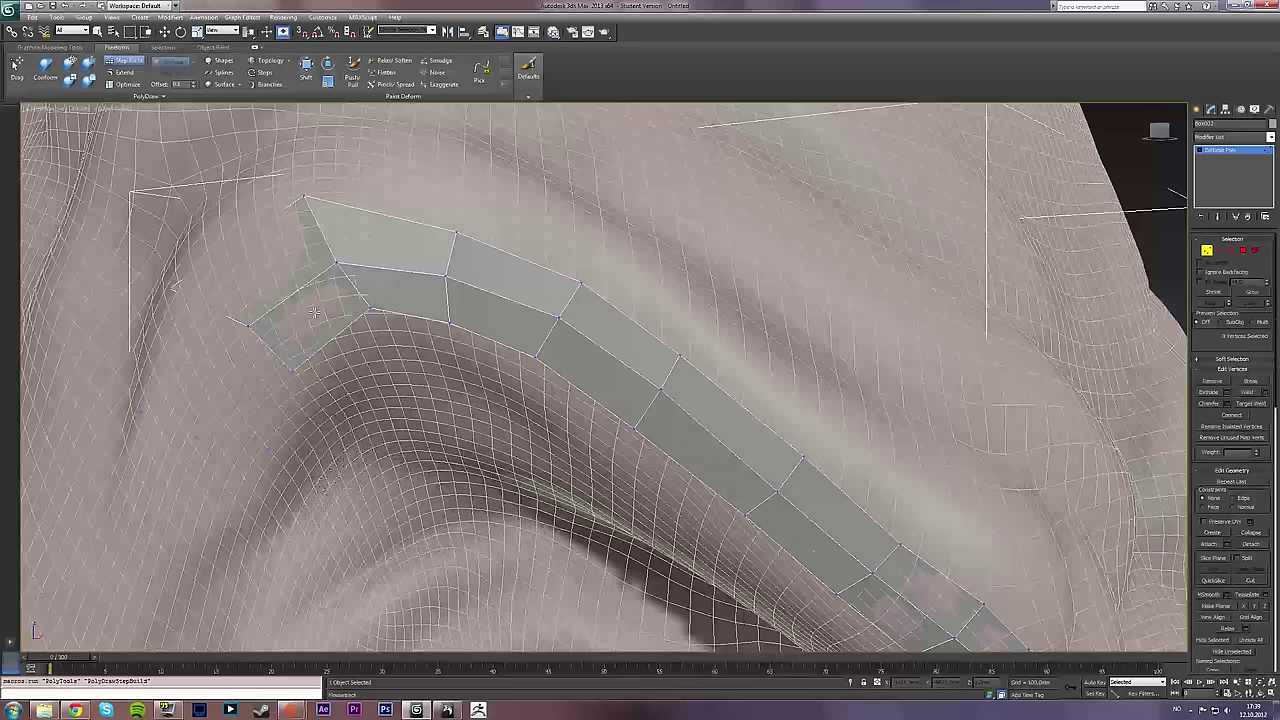
left_click_drag(160, 340, 256, 424, "shift")
middle_click_drag(256, 426, 419, 438, "alt")
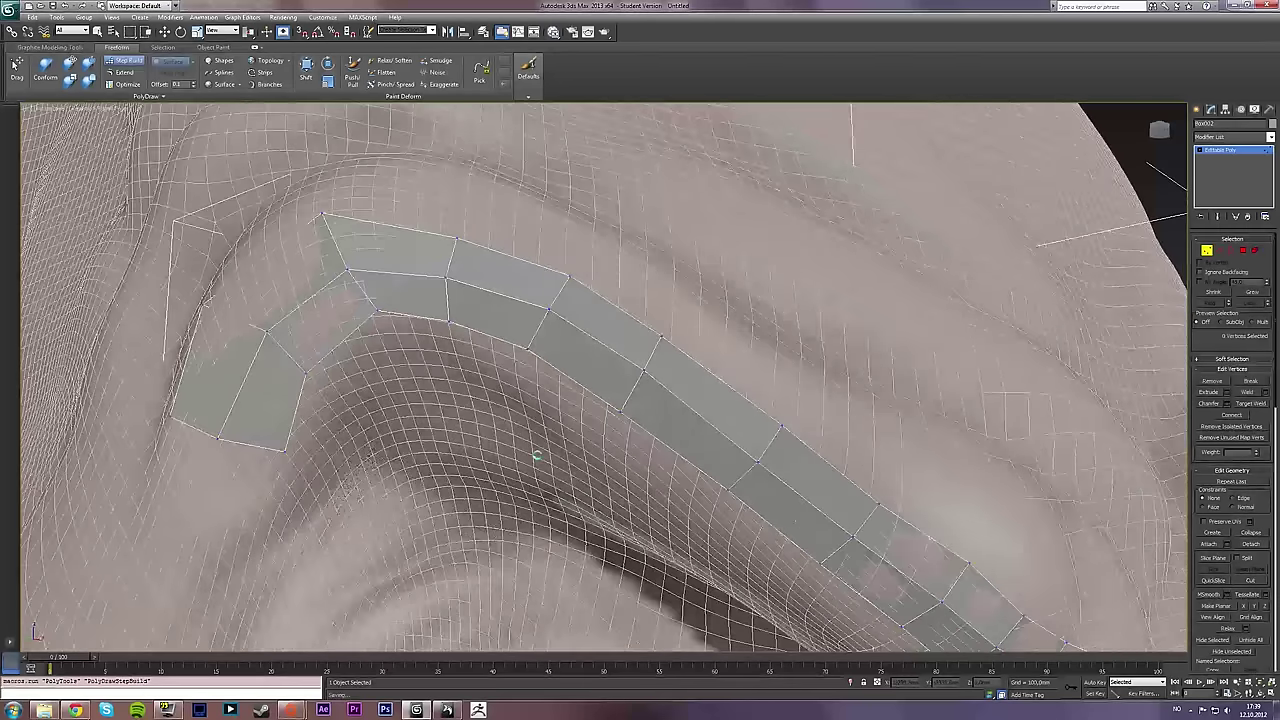
Place a row of vertices below the strip's outer end and fill two quads down toward the outer eye corner
scroll(537, 455, "down", 5)
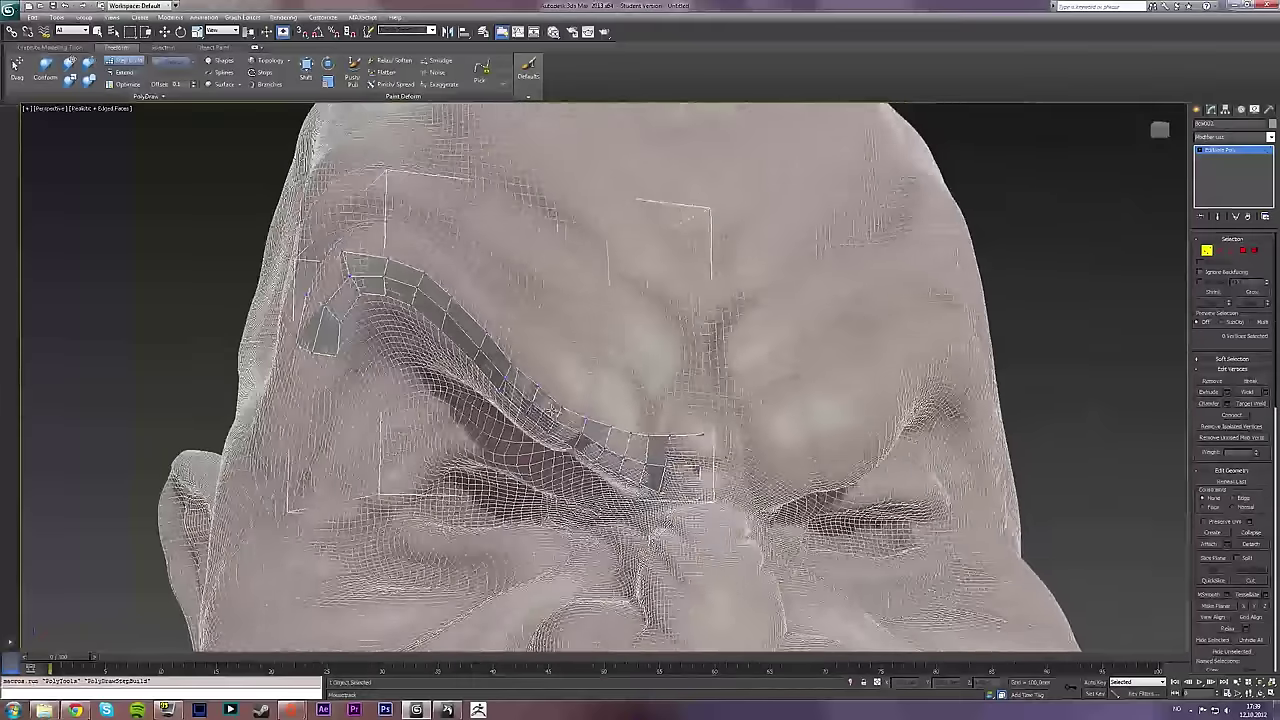
mouse_move(702, 469)
middle_mouse_down("alt")
mouse_move(674, 371)
mouse_move(586, 371)
mouse_move(664, 468)
mouse_move(668, 500)
mouse_move(705, 480)
middle_mouse_up("alt")
scroll(577, 426, "up", 5)
middle_click_drag(577, 426, 985, 304, "alt")
scroll(529, 306, "down", 5)
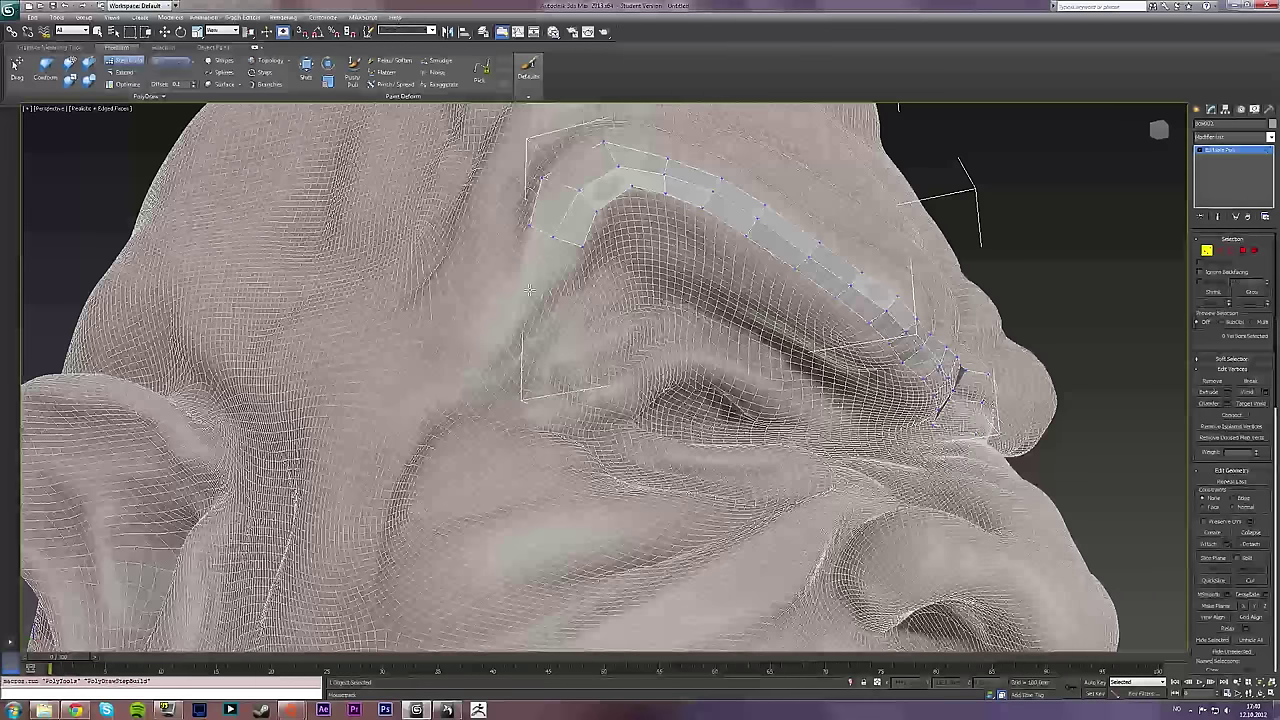
left_click(514, 281)
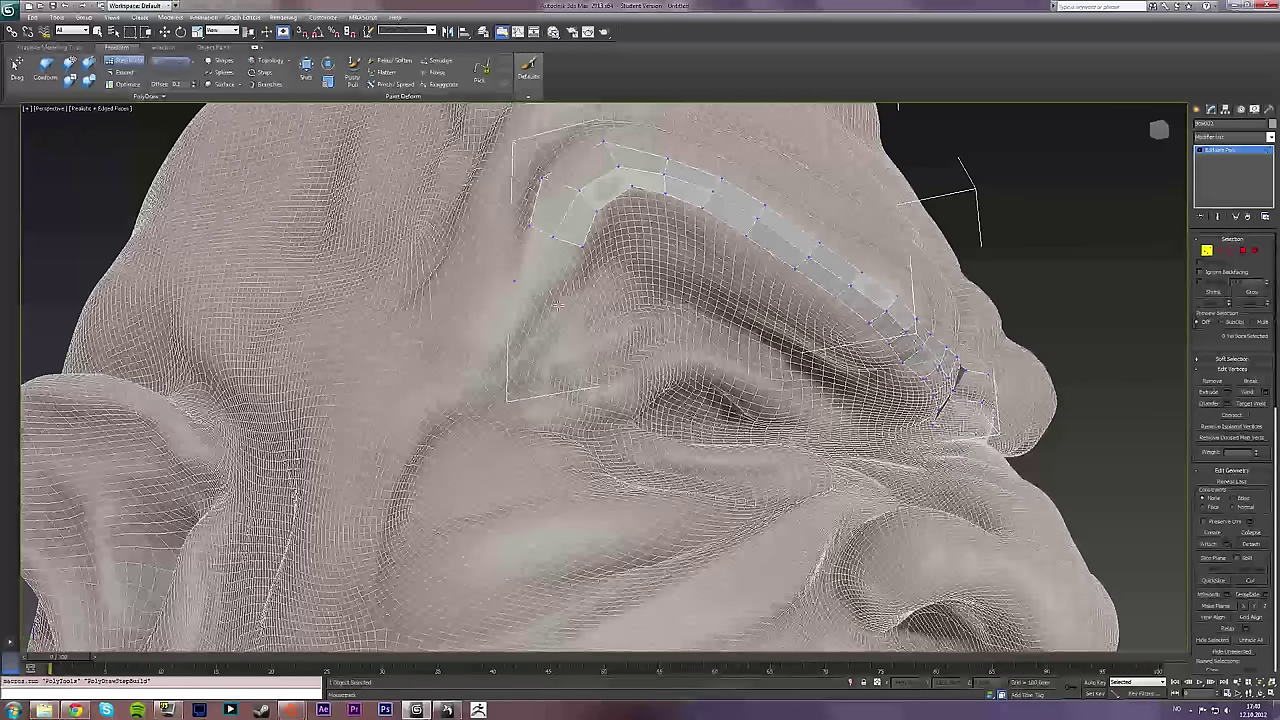
left_click(555, 260, "shift")
left_click(533, 262, "shift")
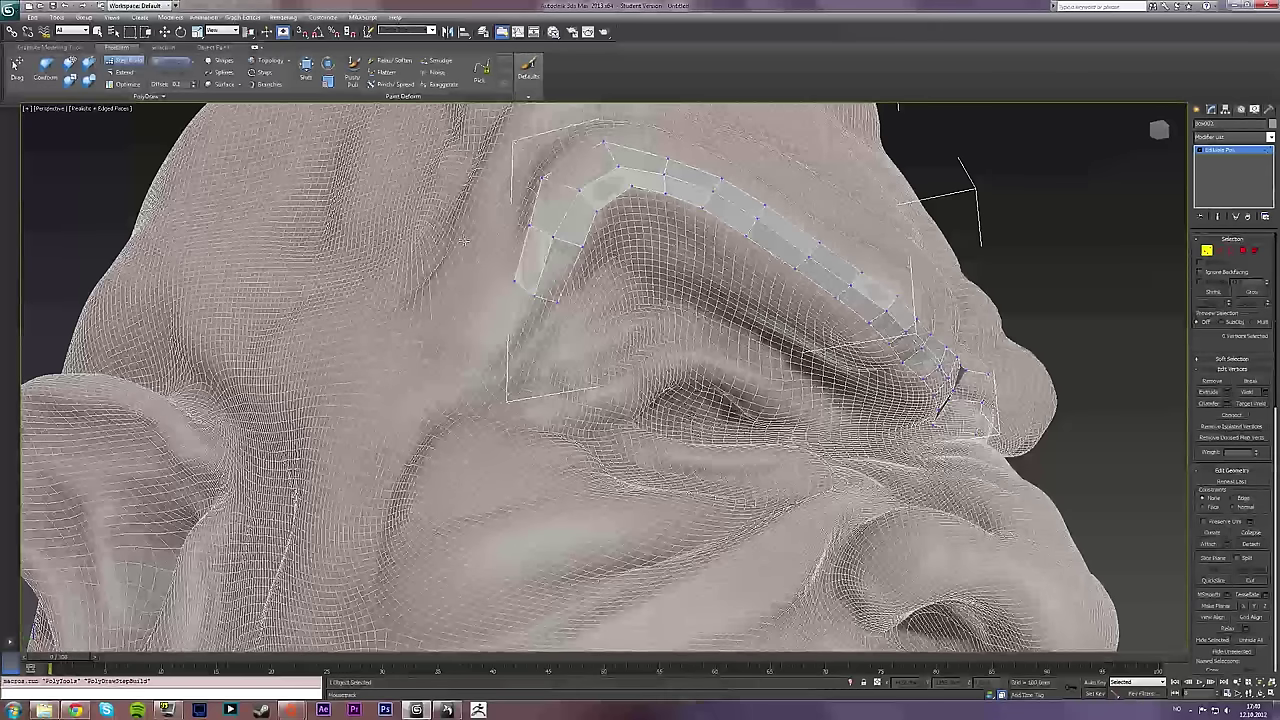
middle_click_drag(548, 326, 526, 345, "alt")
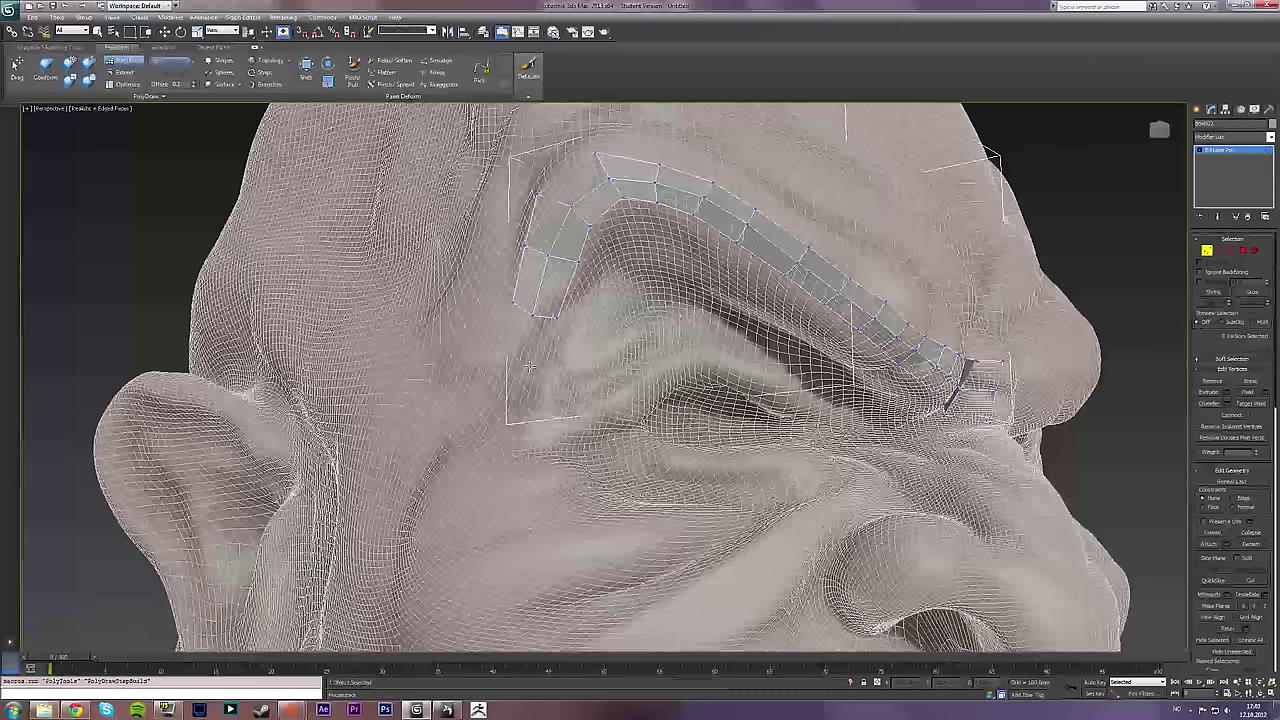
key("z")
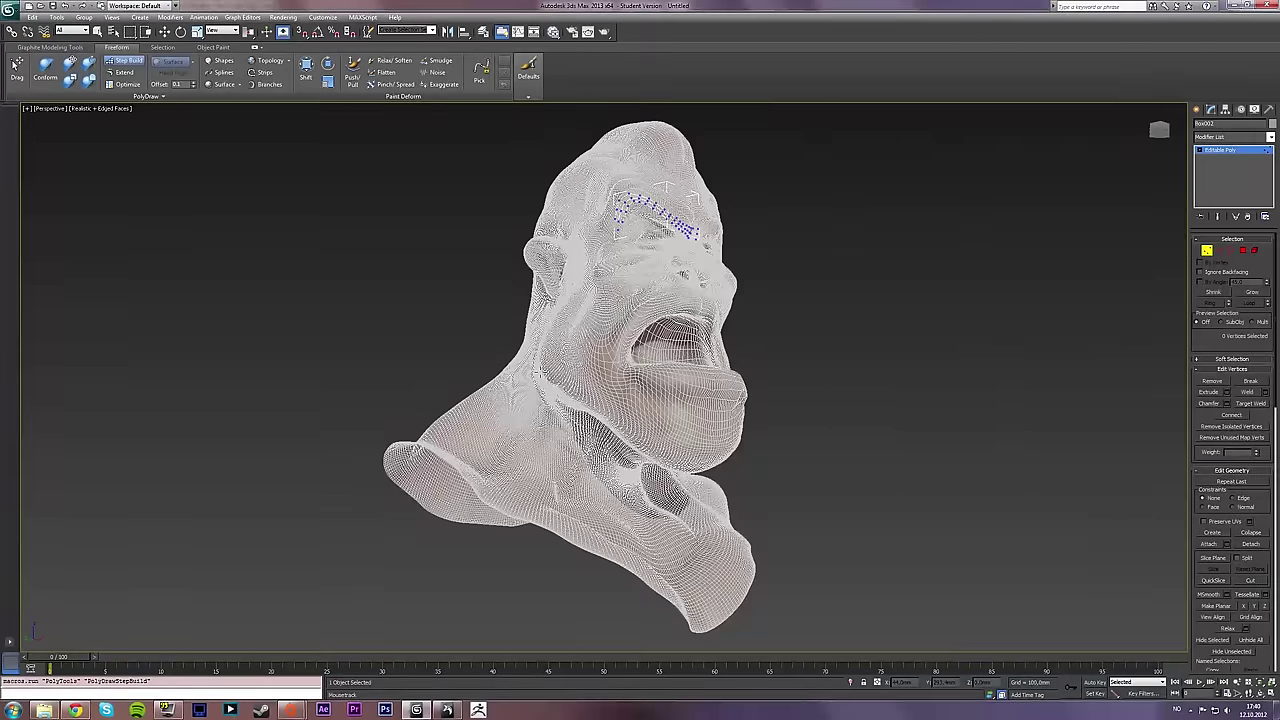
middle_click_drag(548, 268, 534, 358)
scroll(532, 295, "up", 7)
scroll(534, 358, "up", 3)
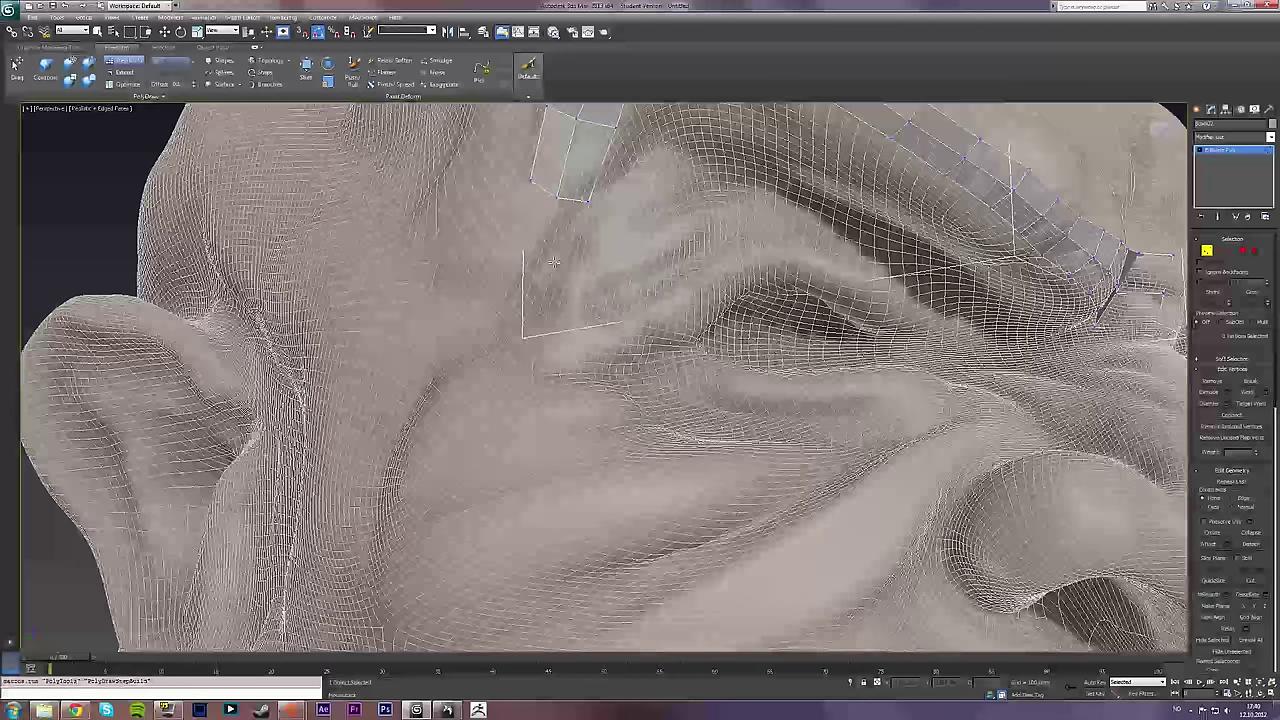
Place further vertices below the strip's outer end and fill two more rows of two quads down beside the outer eye corner
left_click(540, 268)
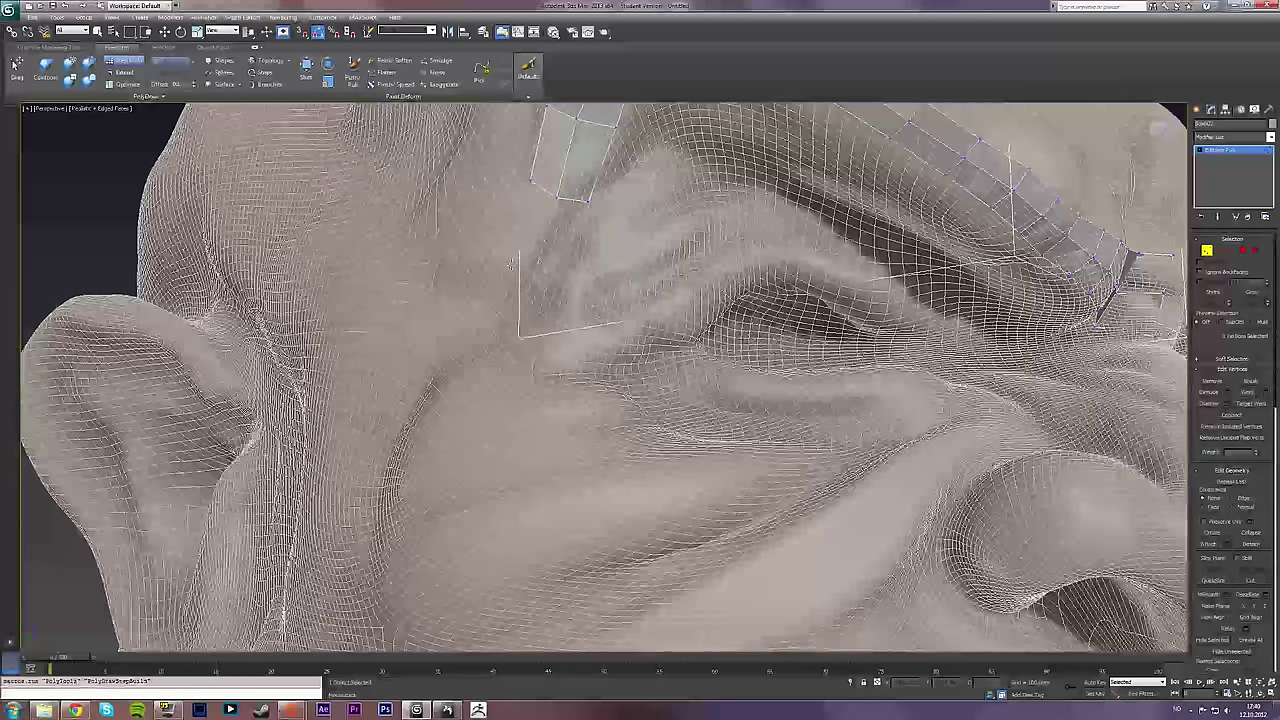
left_click(505, 258)
left_click_drag(562, 222, 525, 230, "shift")
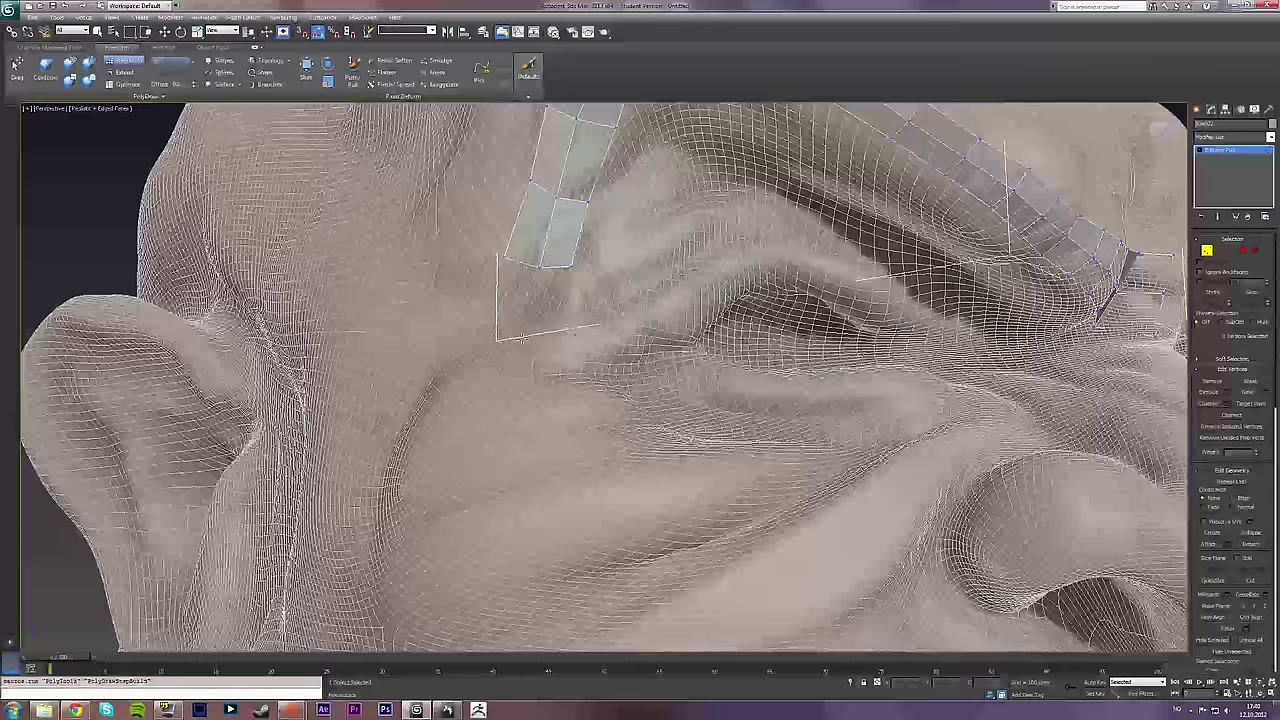
left_click_drag(520, 338, 562, 368)
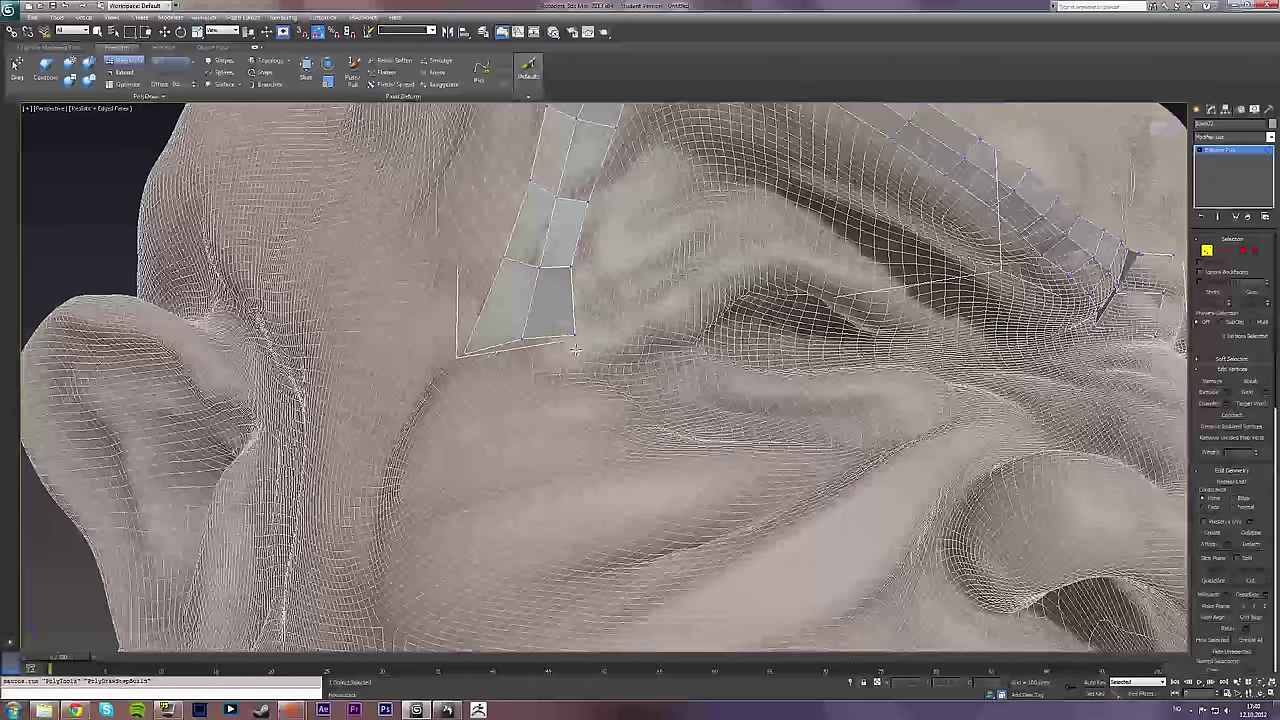
middle_click_drag(606, 340, 450, 350, "alt")
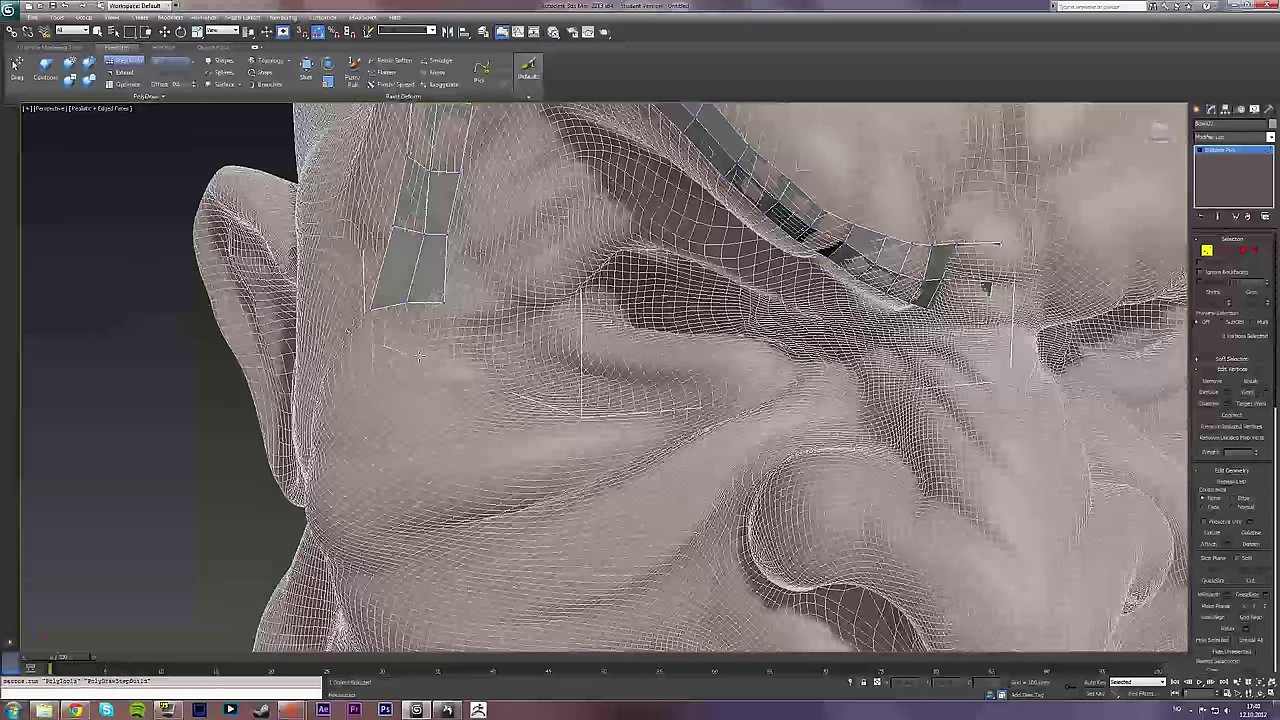
mouse_move(425, 353)
middle_mouse_down("alt")
mouse_move(450, 349)
mouse_move(420, 350)
middle_mouse_up("alt")
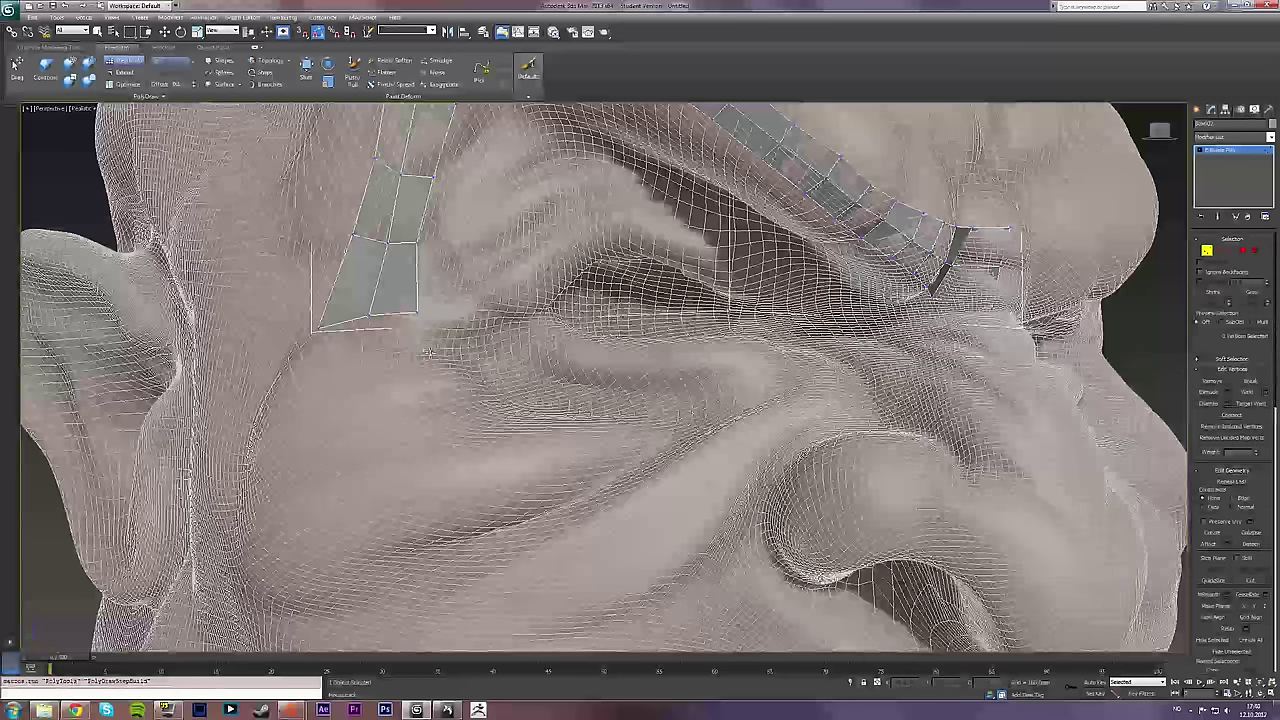
key("ctrl+z")
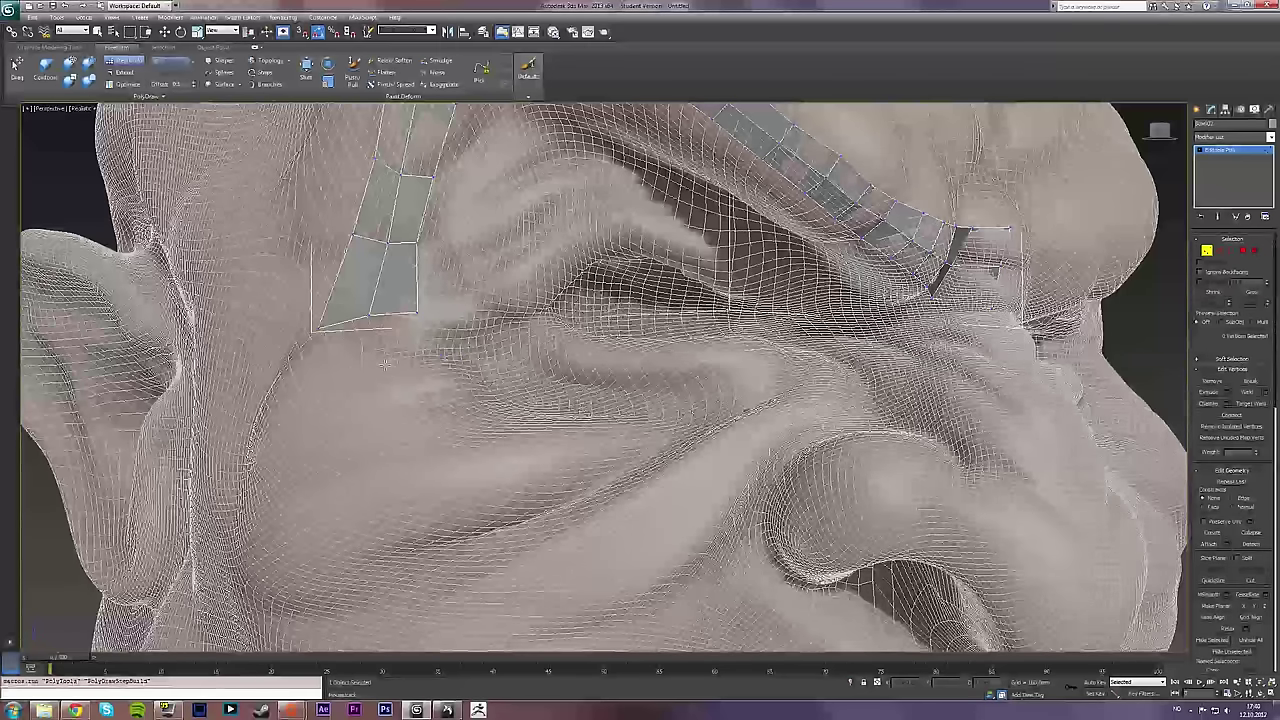
Place vertices around the bend below the outer eye corner and fill quads that turn the two-row strip under the eye
scroll(397, 359, "down", 4)
middle_click_drag(397, 359, 426, 364, "alt")
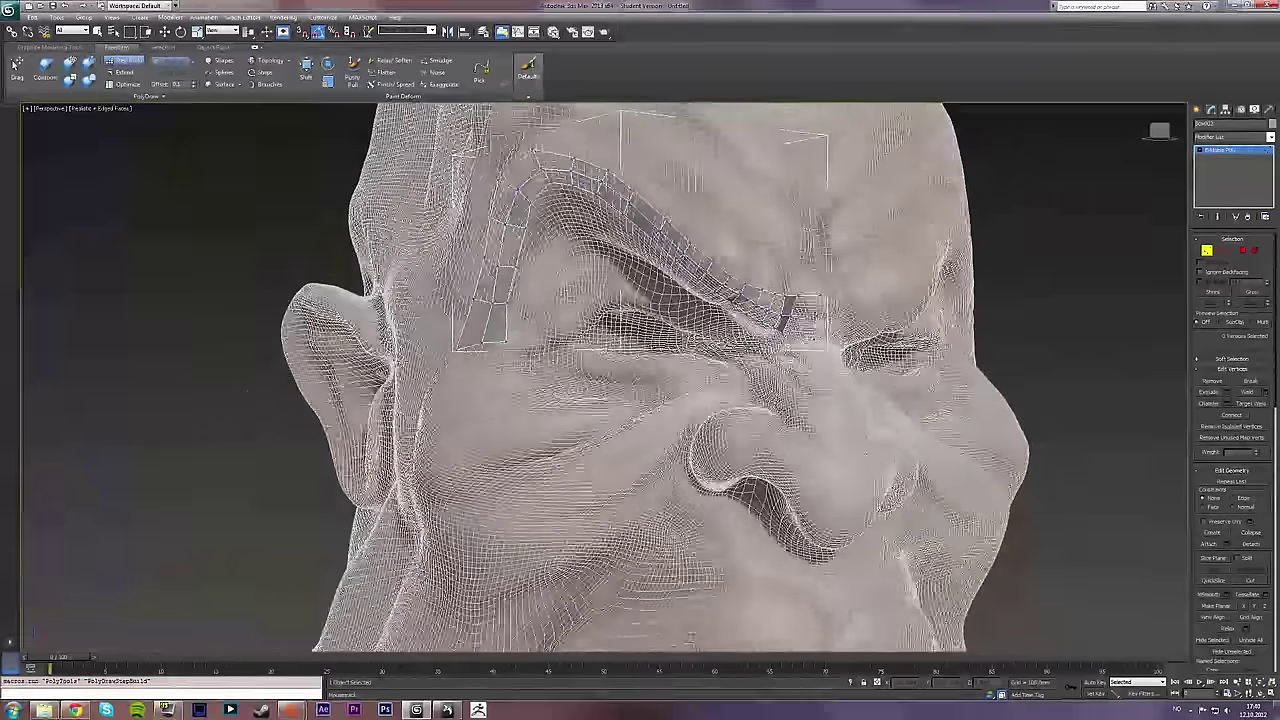
scroll(426, 364, "up", 4)
left_click(449, 352)
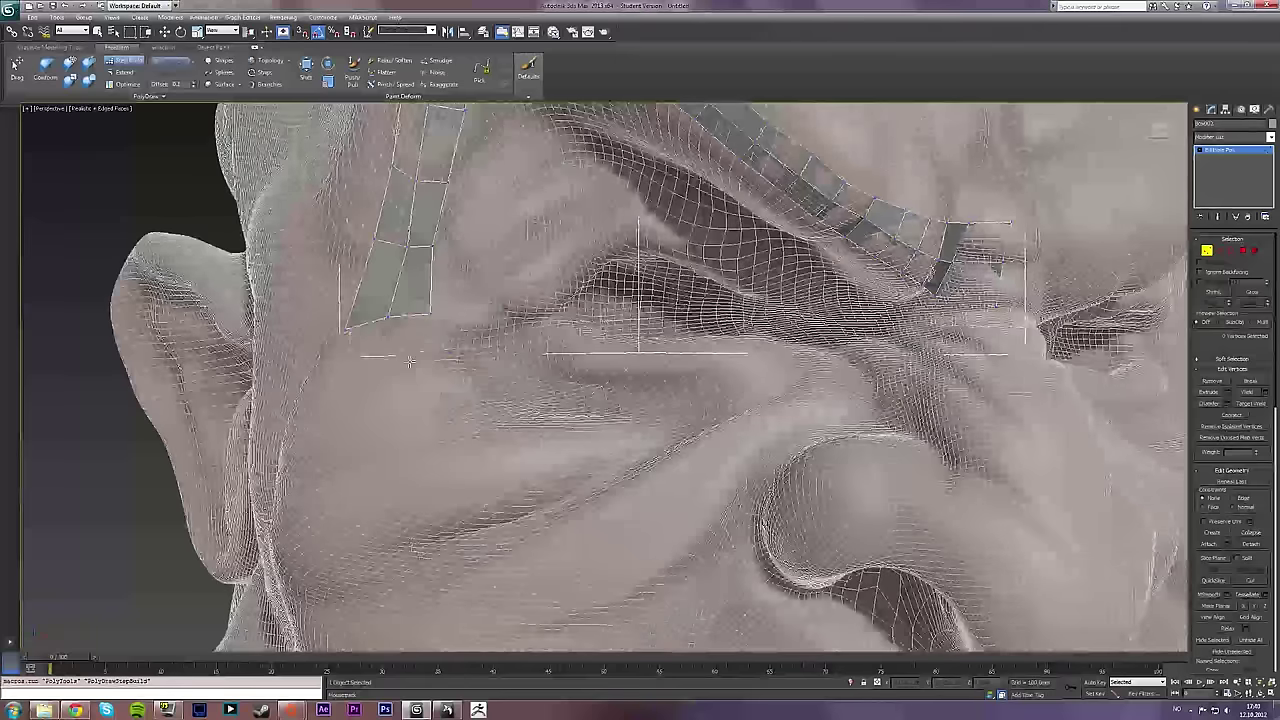
left_click(398, 369)
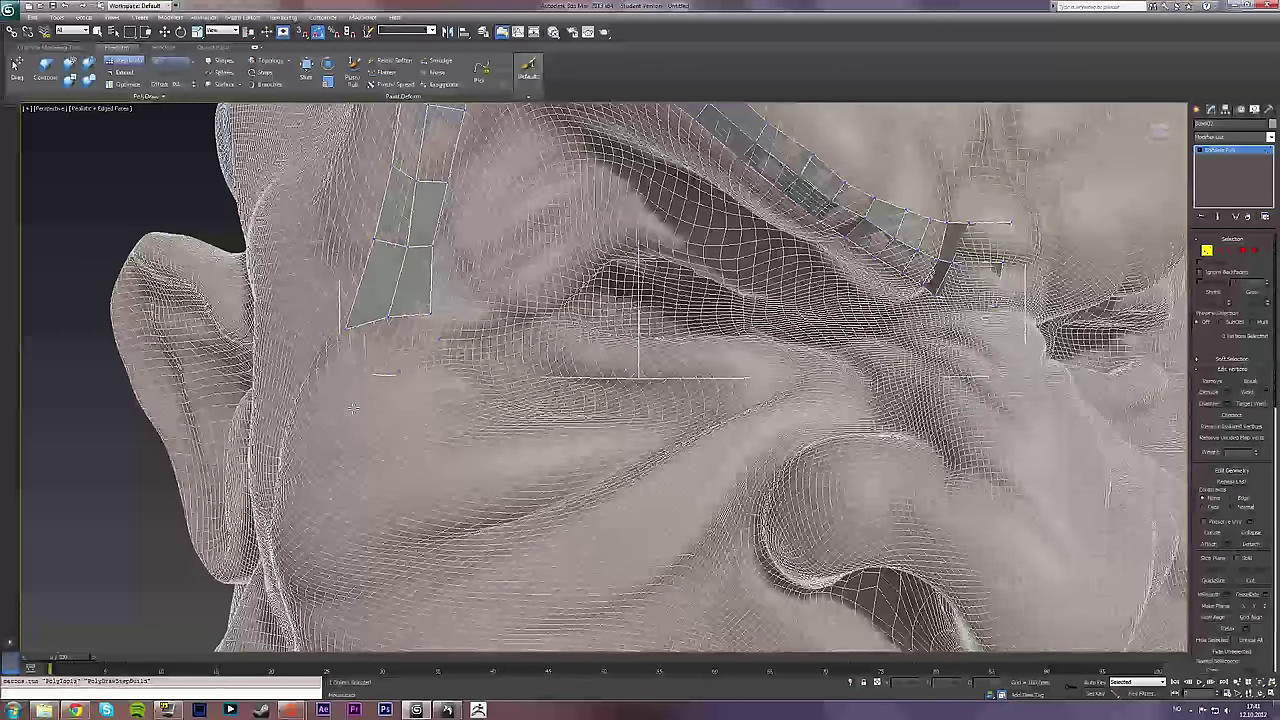
left_click_drag(364, 356, 450, 360)
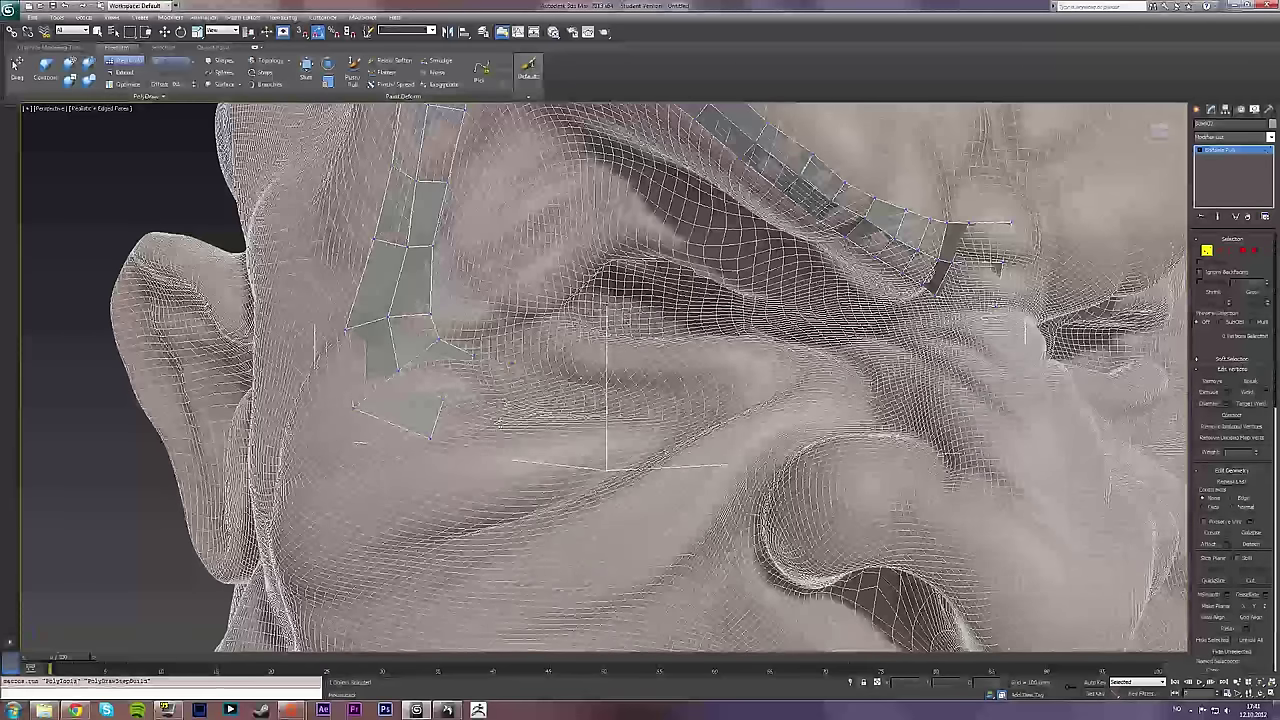
left_click_drag(498, 432, 525, 382)
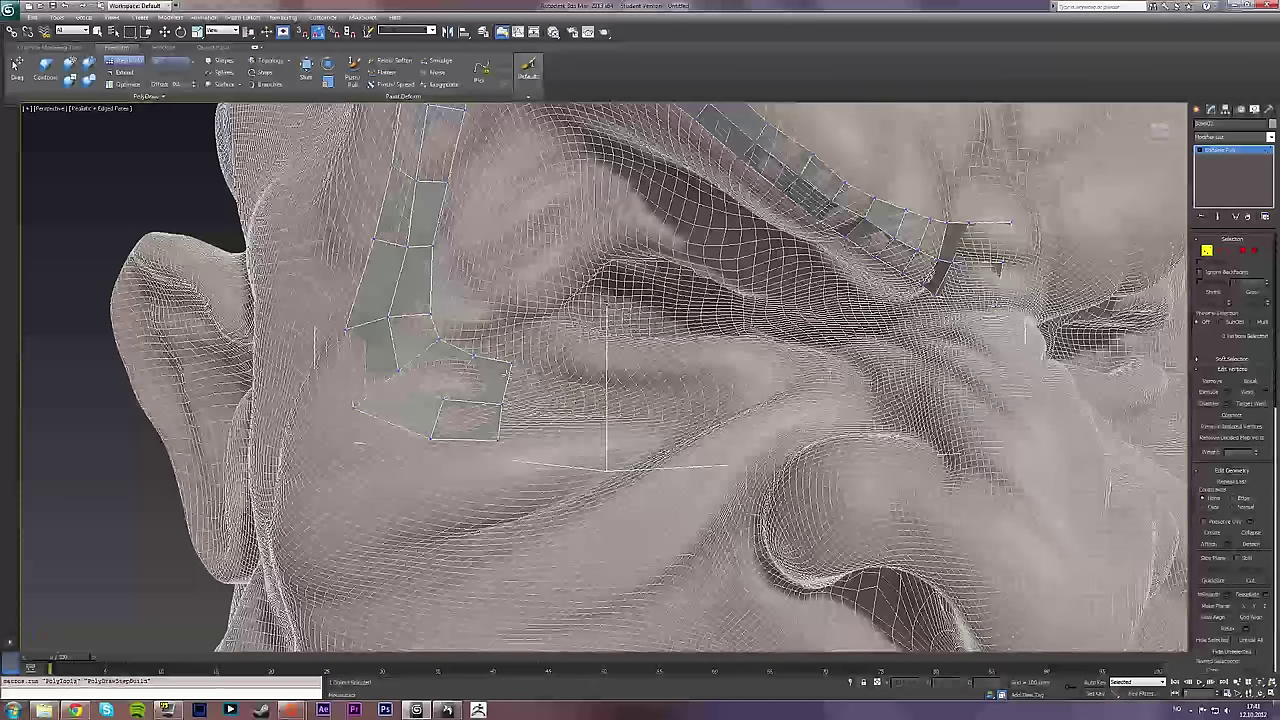
Extend the two-row strip under the eye with four more columns of quads toward the nose
left_click_drag(538, 384, 528, 437, "shift")
middle_click_drag(560, 430, 597, 419, "alt")
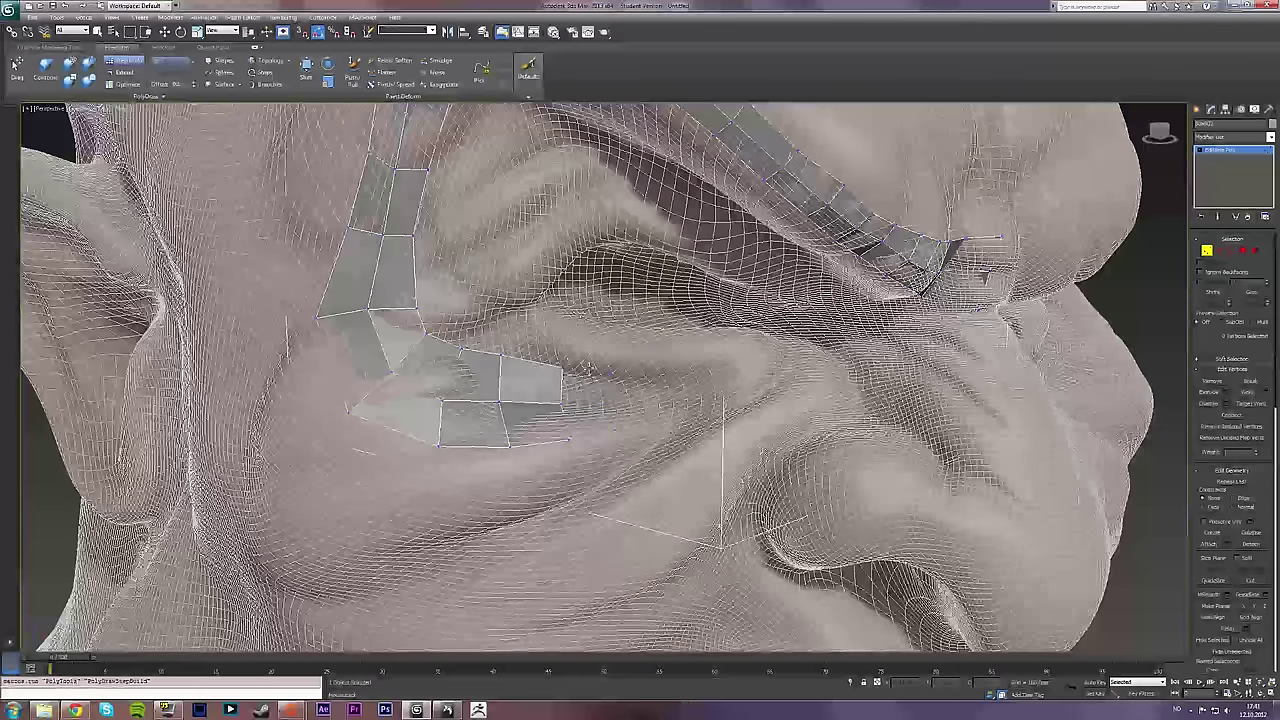
left_click(588, 385, "shift")
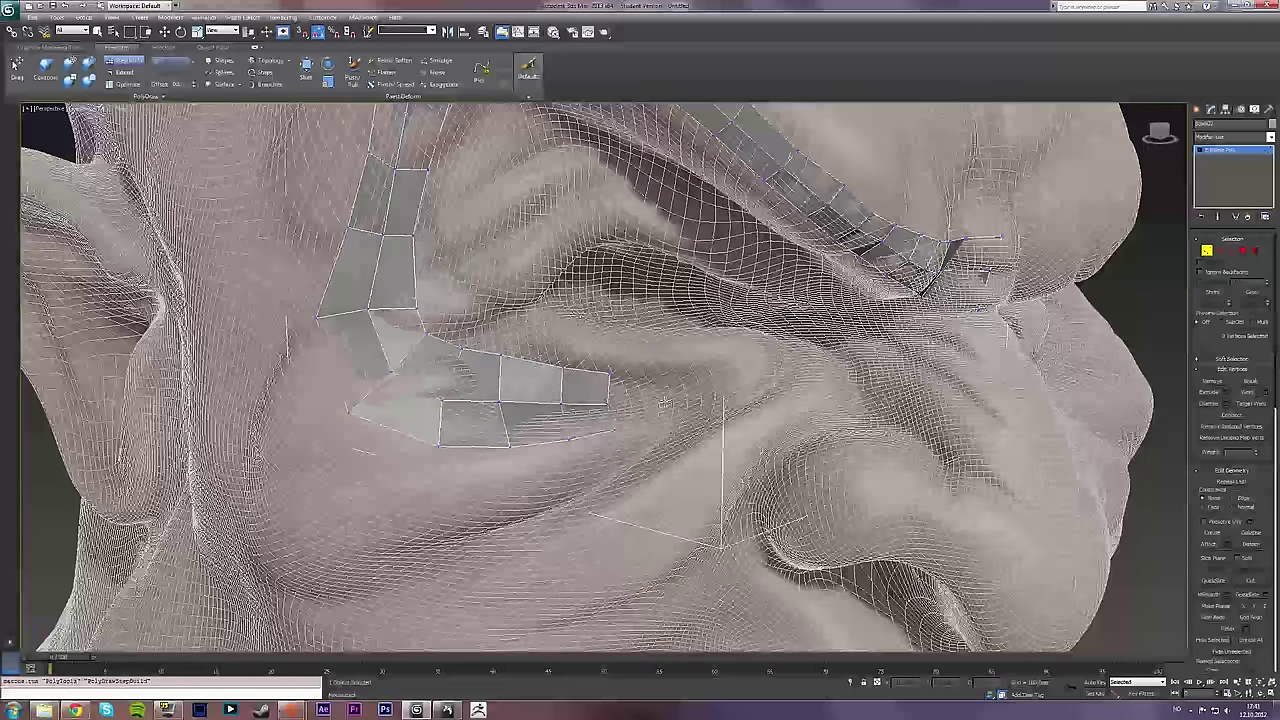
left_click_drag(610, 392, 662, 398)
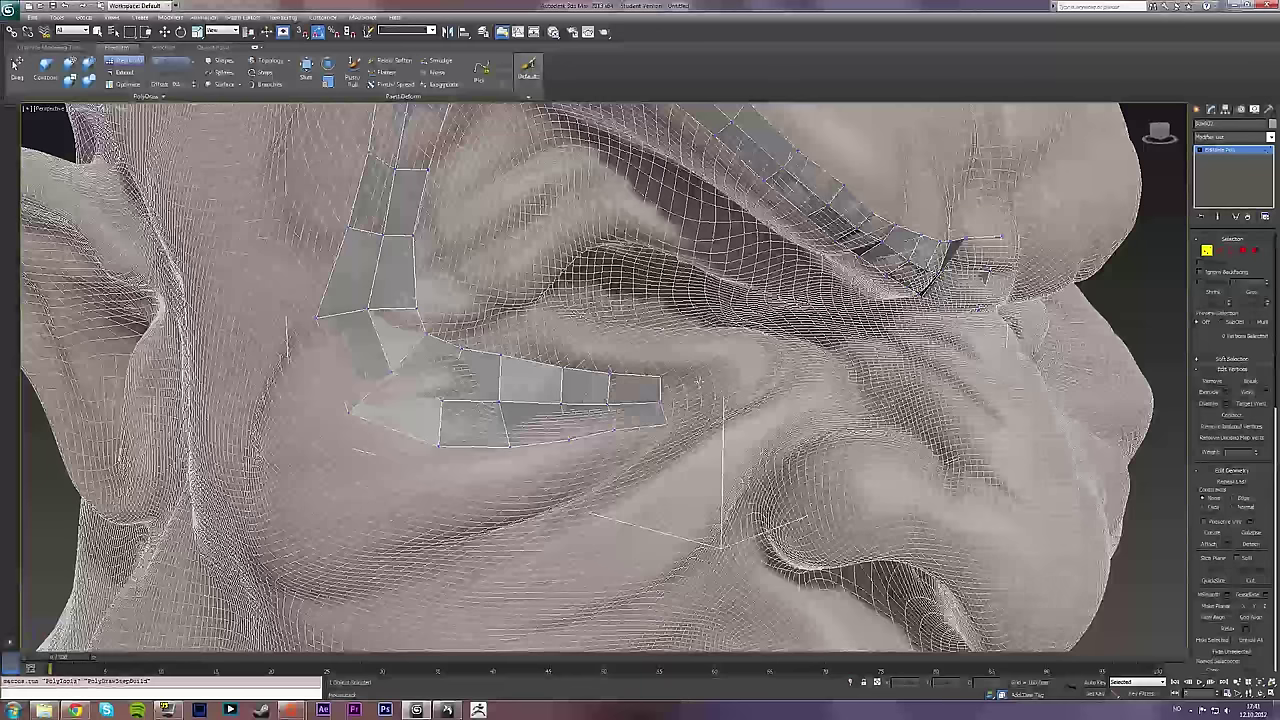
left_click(706, 378)
left_click(711, 400)
left_click(713, 417)
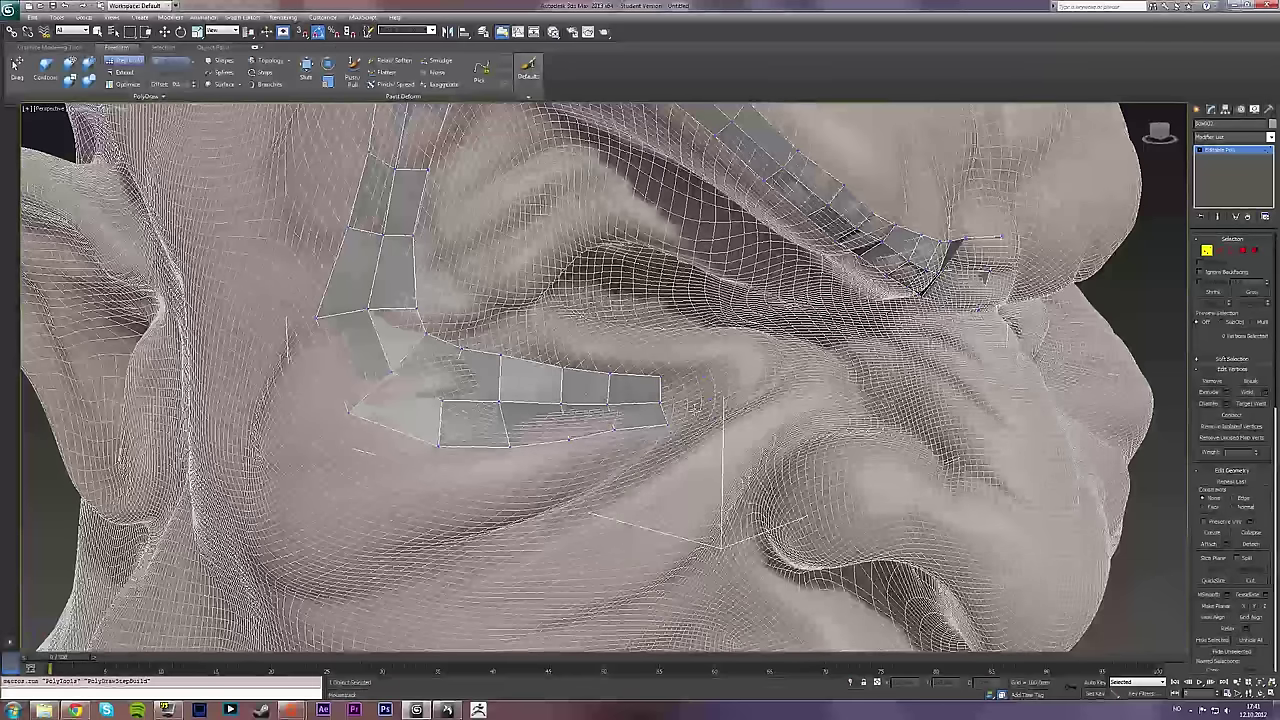
left_click_drag(686, 391, 692, 415, "shift")
middle_click_drag(692, 416, 653, 372, "alt")
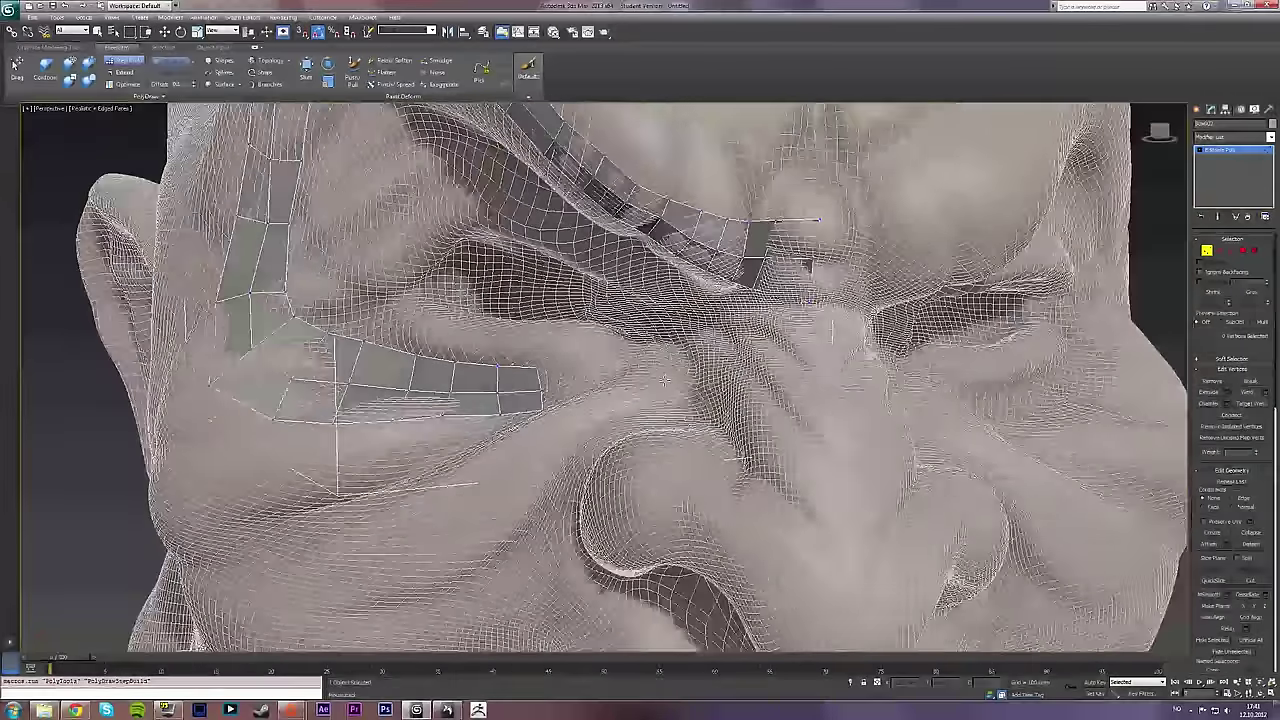
Place vertex pairs past the under-eye strip's inner end and fill two more columns of quads up to the side of the nose
scroll(665, 380, "up", 3)
scroll(665, 380, "down", 3)
middle_click_drag(665, 380, 545, 374)
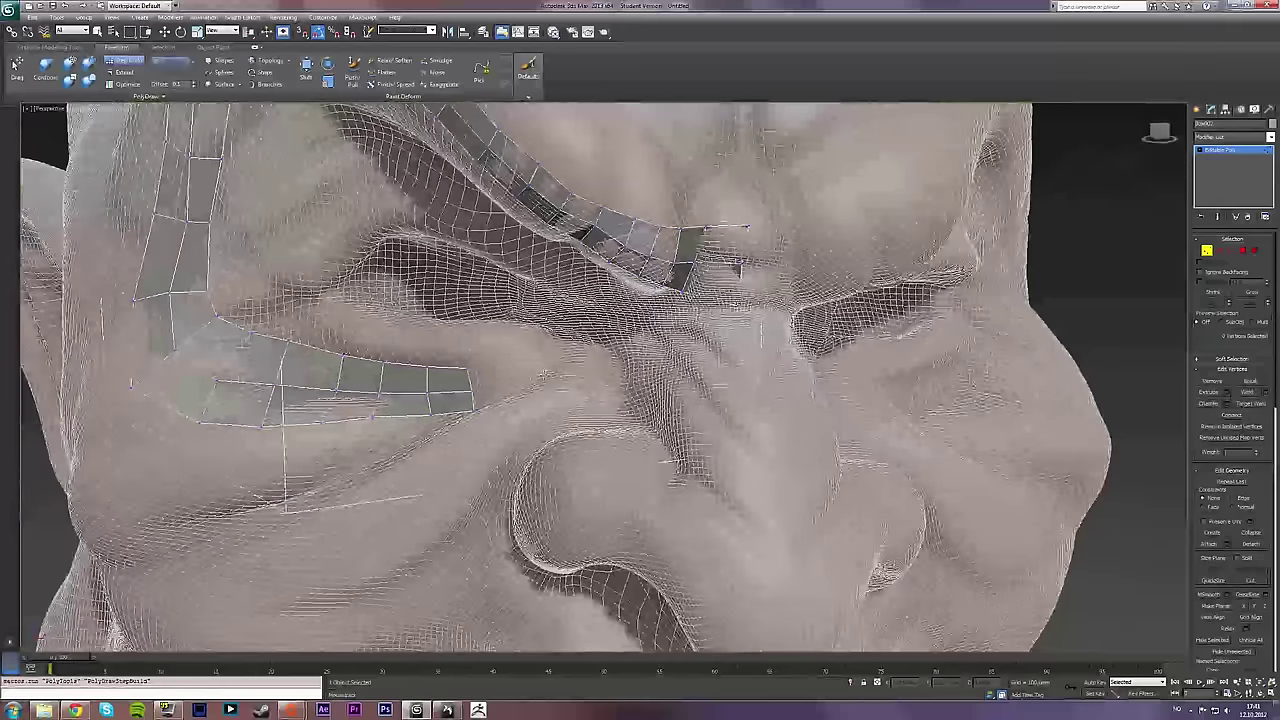
left_click(515, 371)
left_click(514, 400)
left_click(498, 394, "shift")
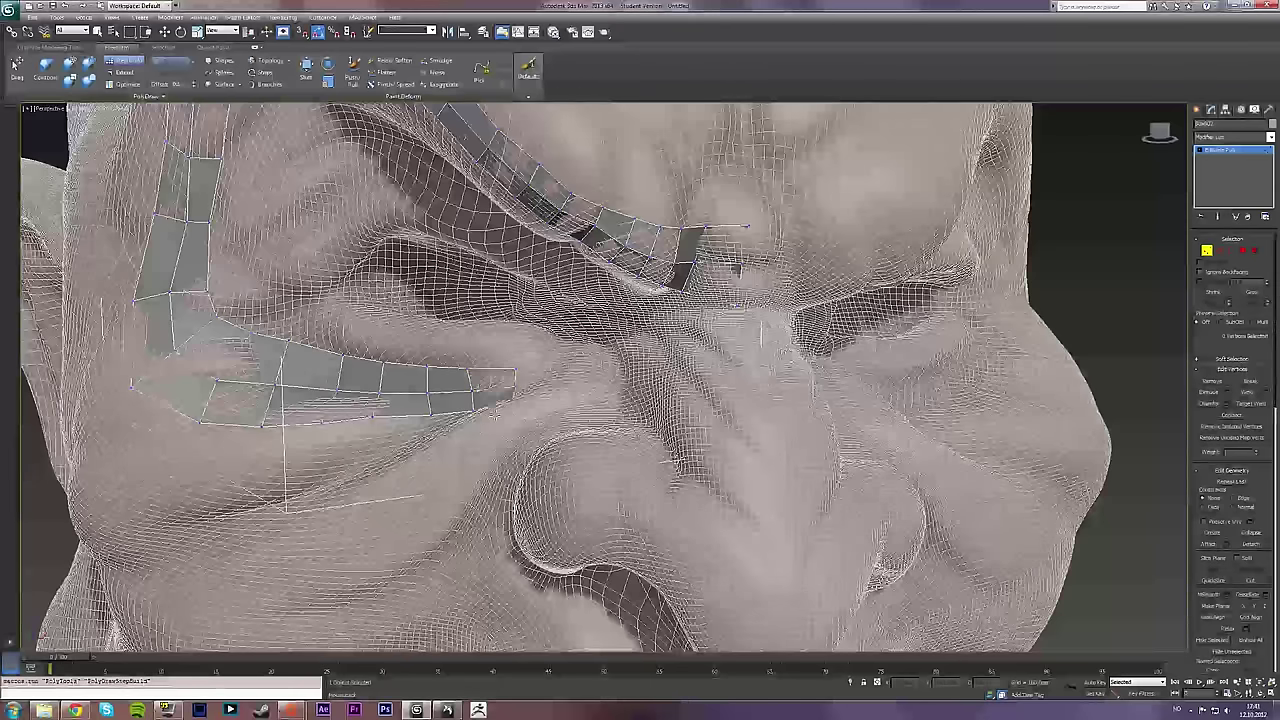
left_click(559, 401)
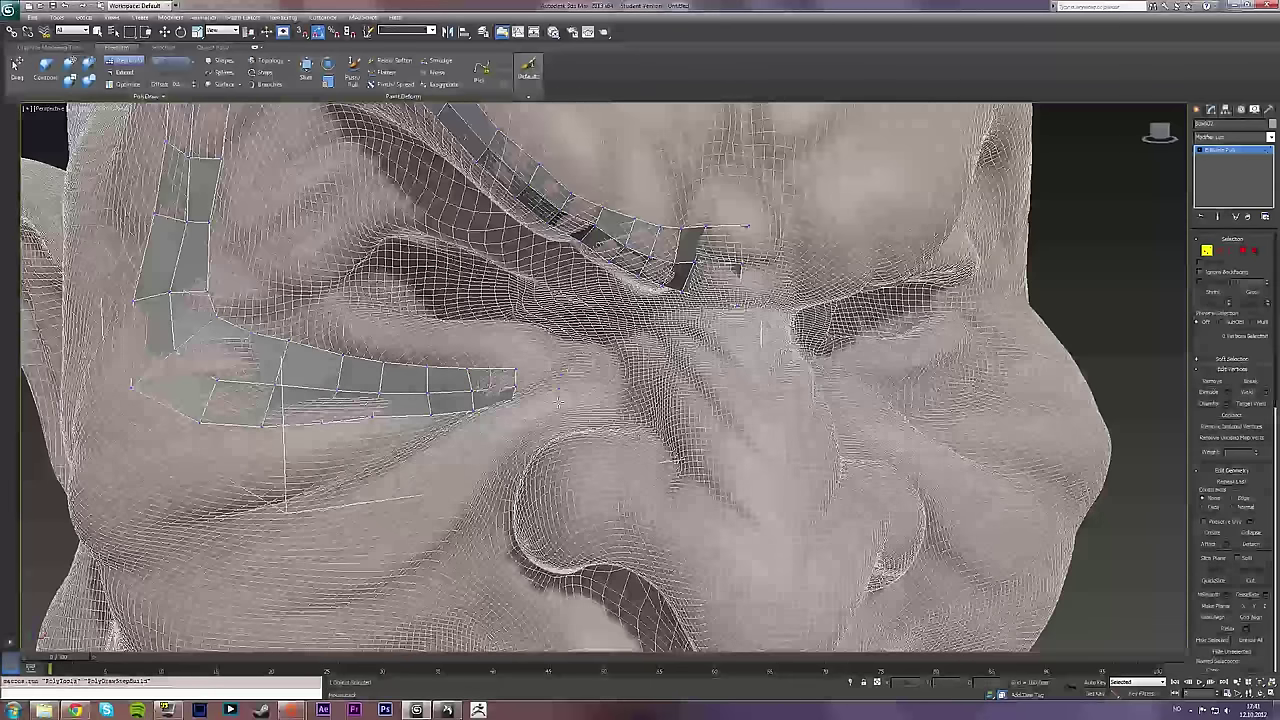
left_click(548, 395, "shift")
left_click_drag(560, 392, 540, 406, "shift")
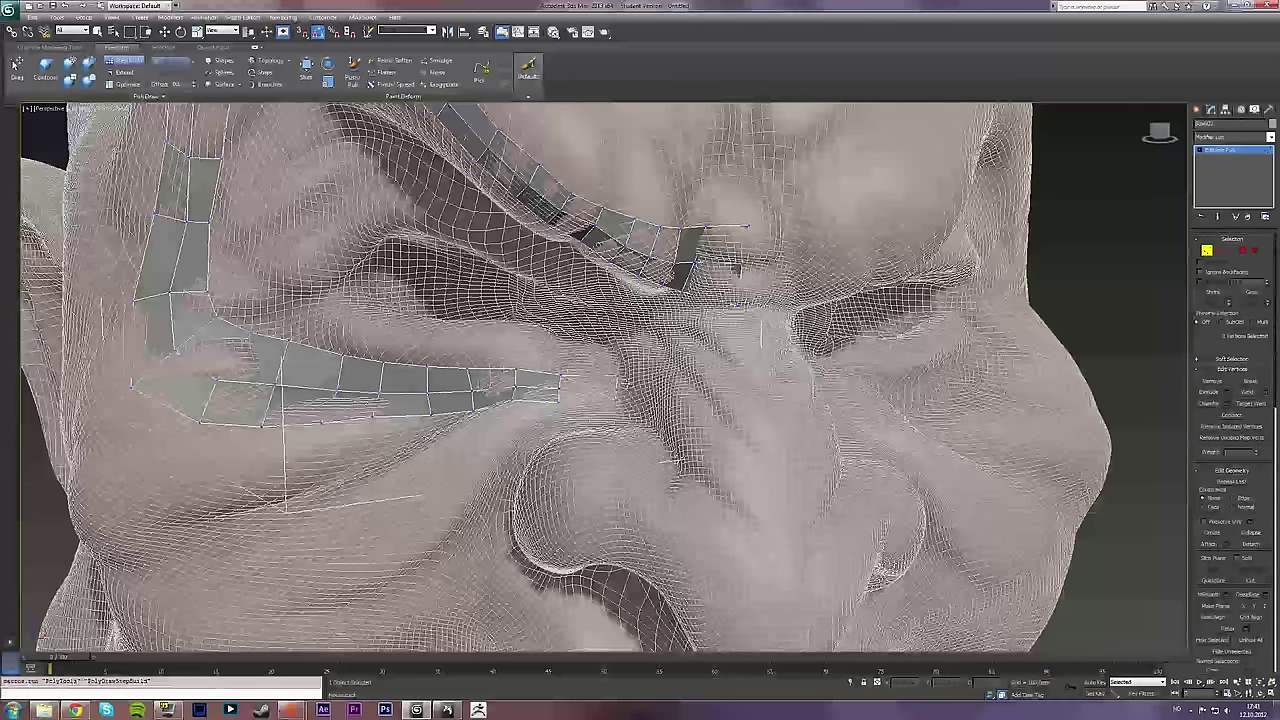
Build a column of four wide quads from the brow strip's inner end down over the bridge of the nose
scroll(586, 382, "up", 5)
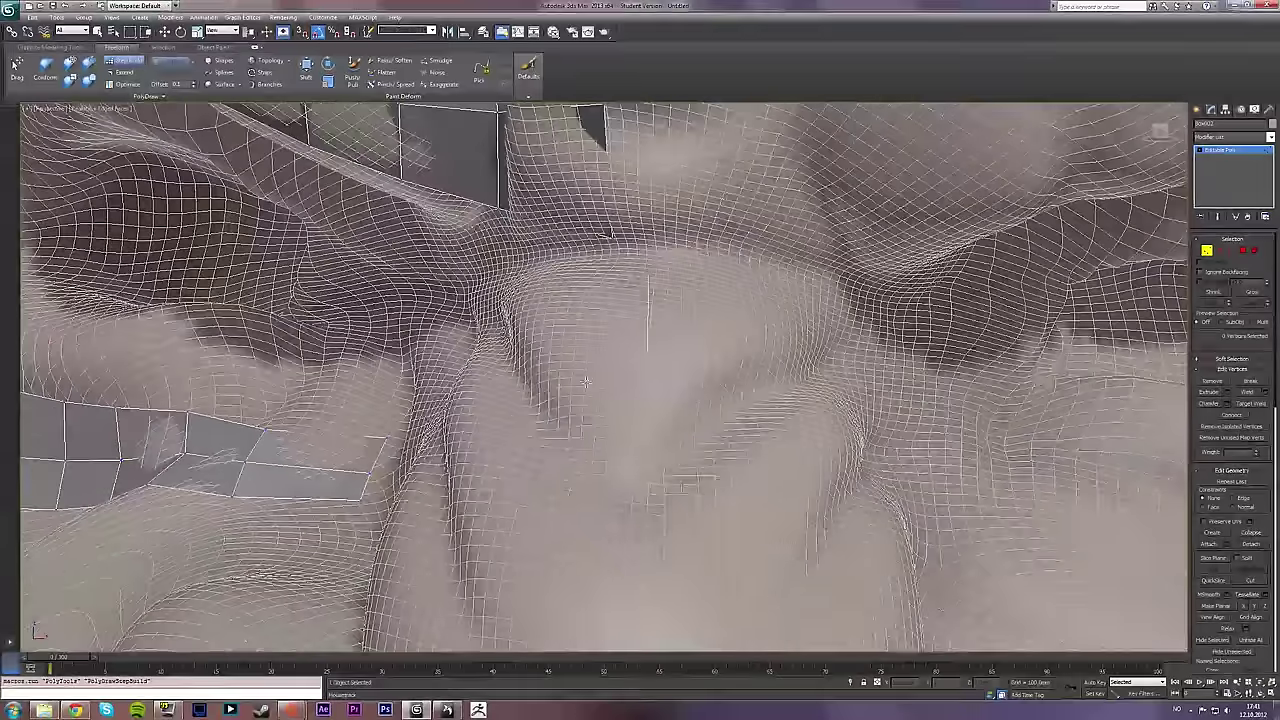
middle_click_drag(586, 382, 680, 273, "alt")
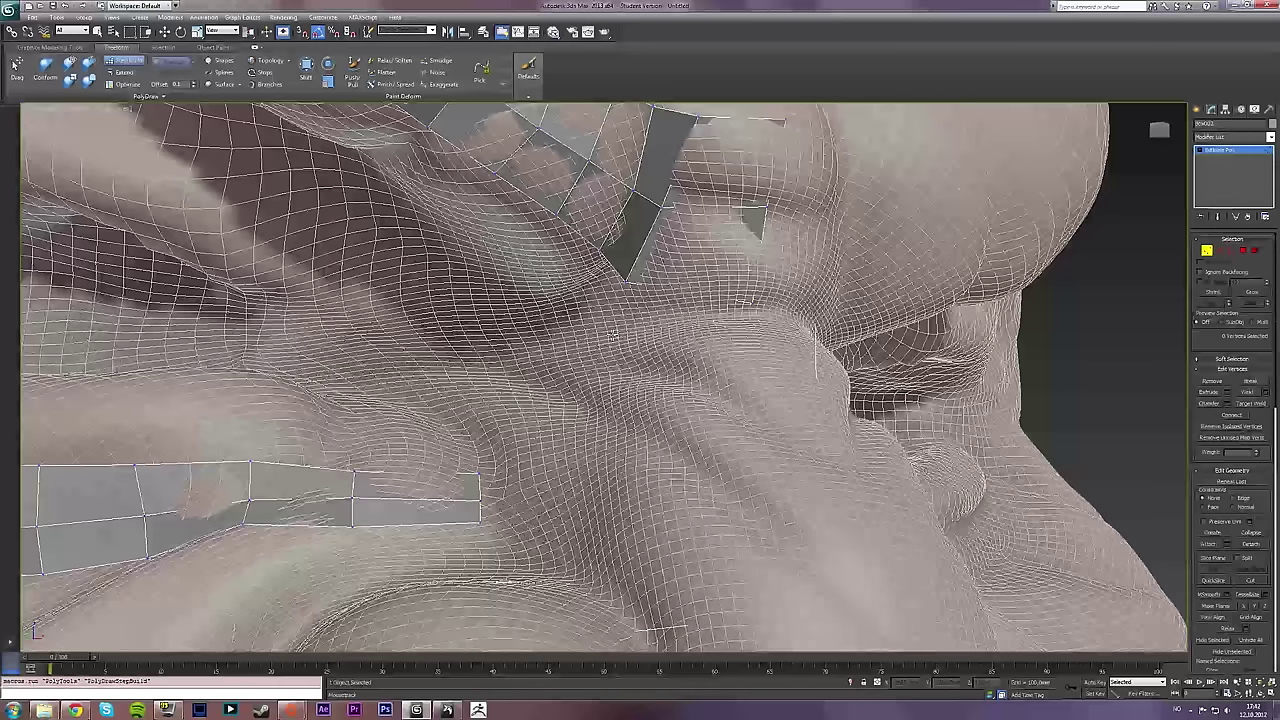
left_click(690, 325, "shift")
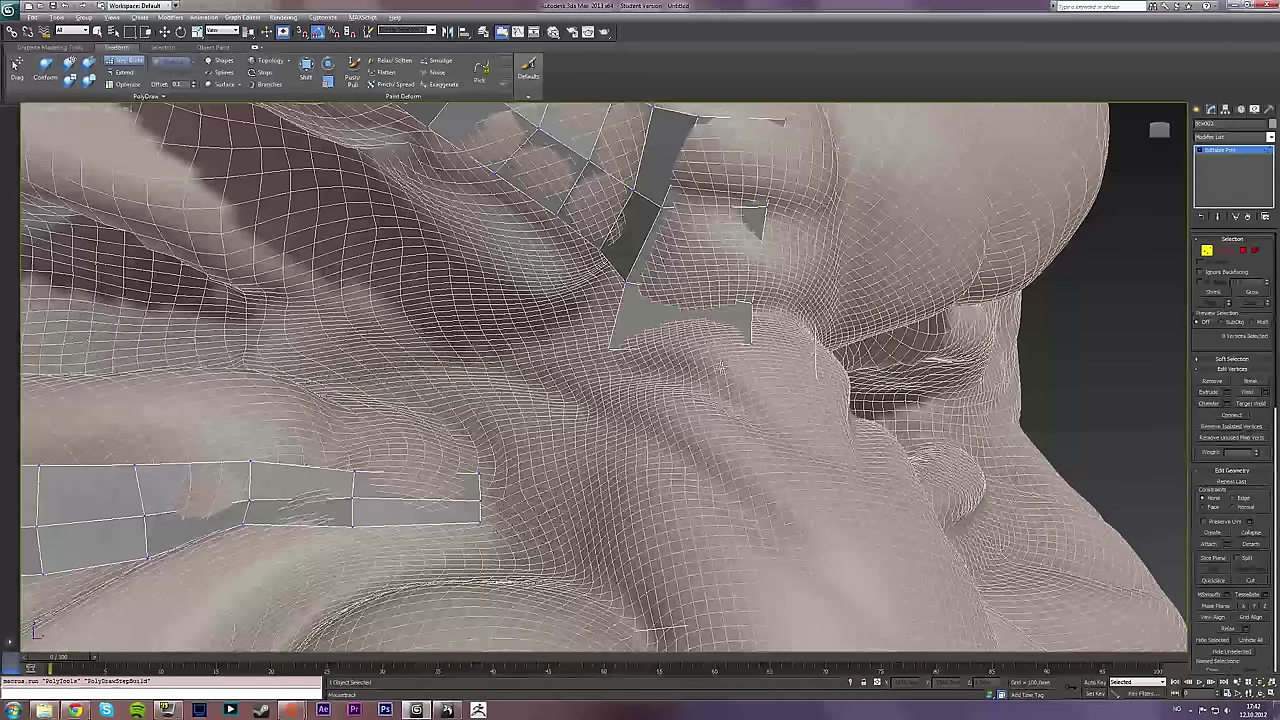
middle_click_drag(720, 367, 752, 379, "alt")
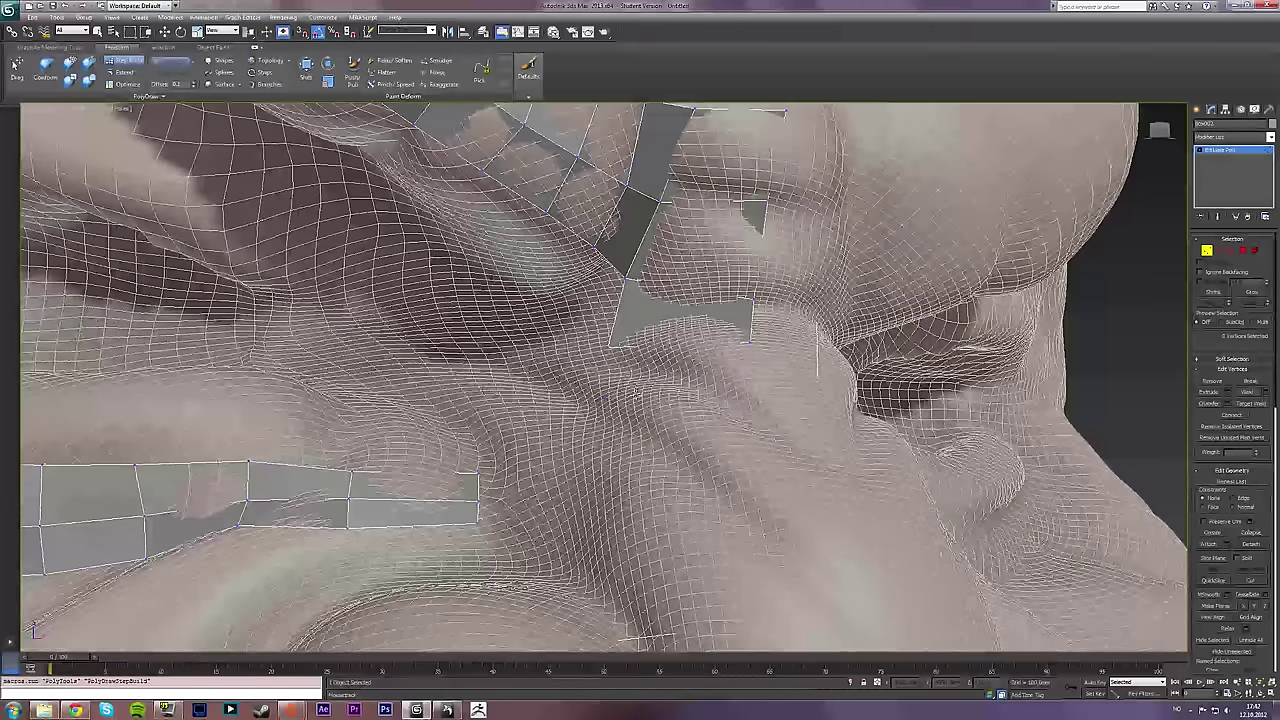
left_click(674, 400, "shift")
middle_click_drag(748, 429, 708, 424, "alt")
scroll(708, 424, "up", 5)
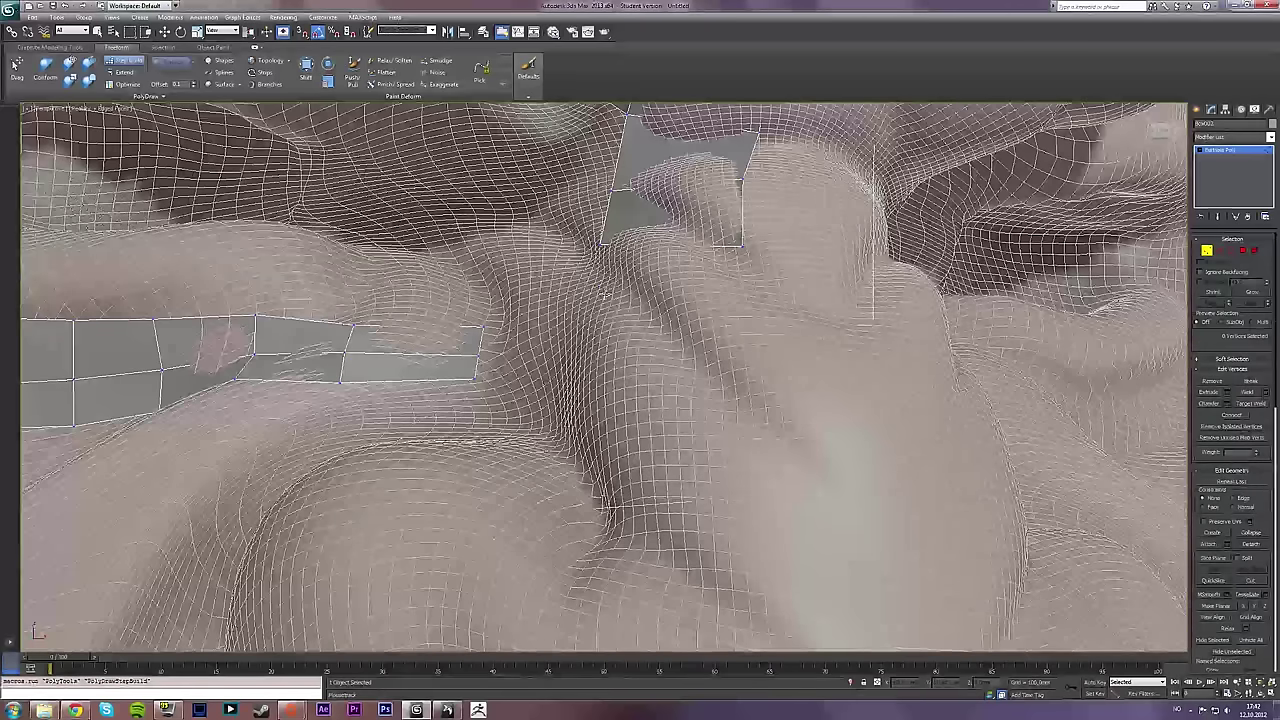
left_click(653, 291, "shift")
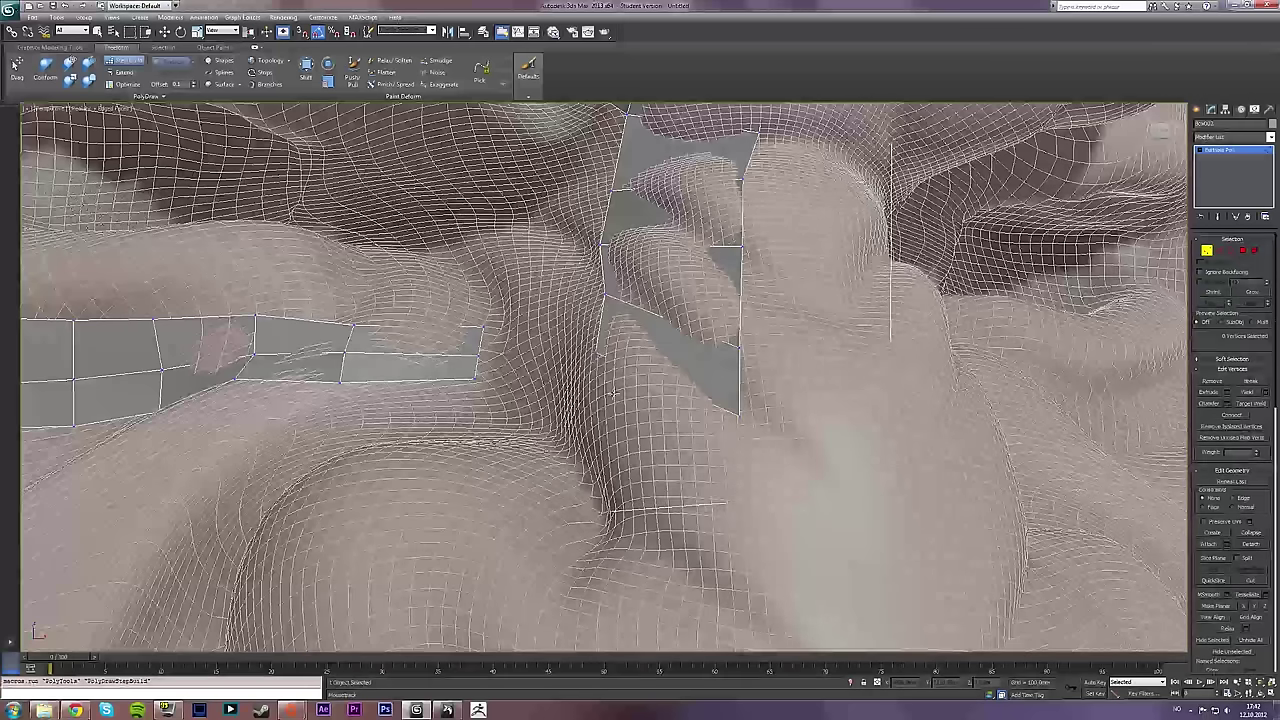
middle_click_drag(662, 324, 649, 362, "alt")
scroll(648, 345, "up", 1)
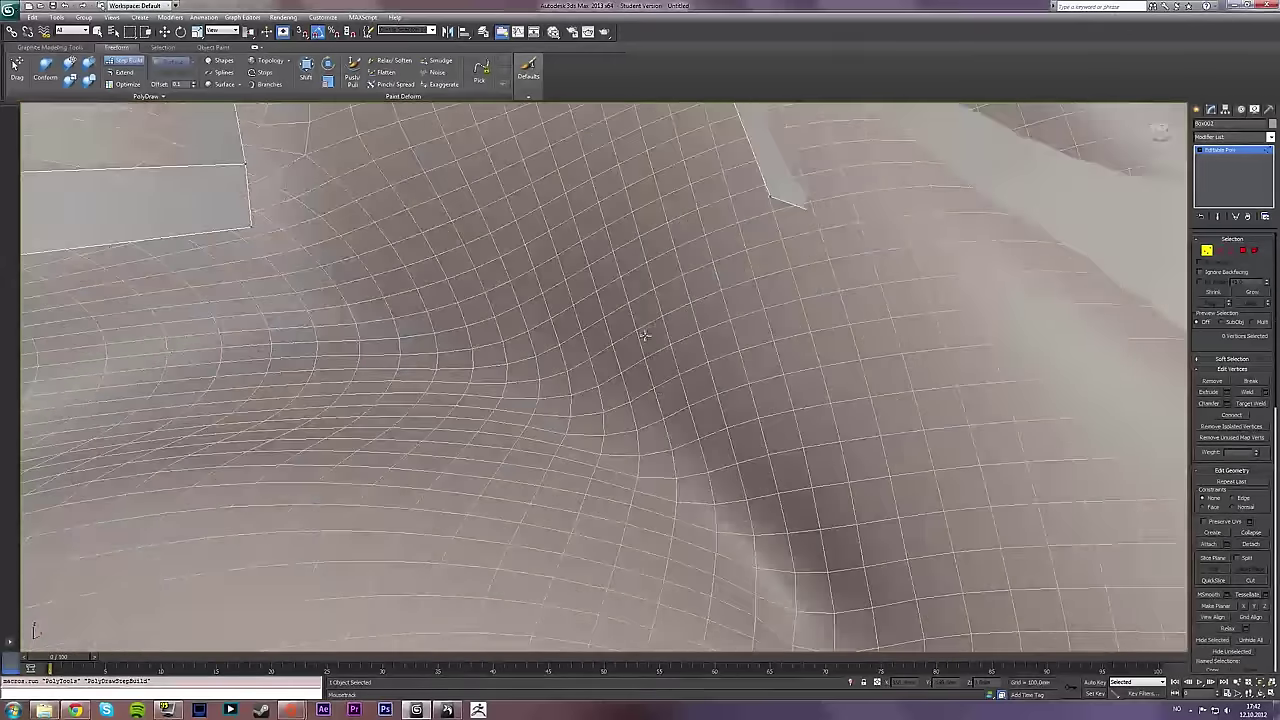
scroll(646, 331, "down", 1)
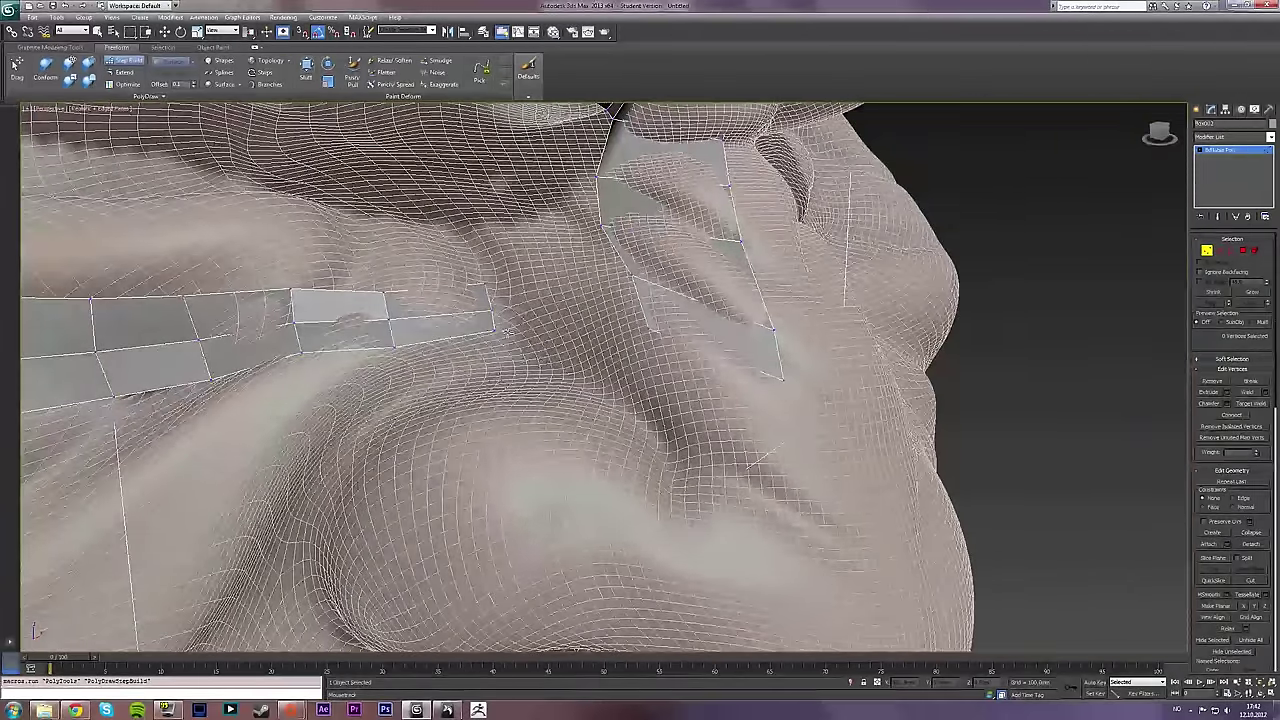
Select the two side edges of the lowest nose-bridge quad and connect them with a new edge across it
key("2")
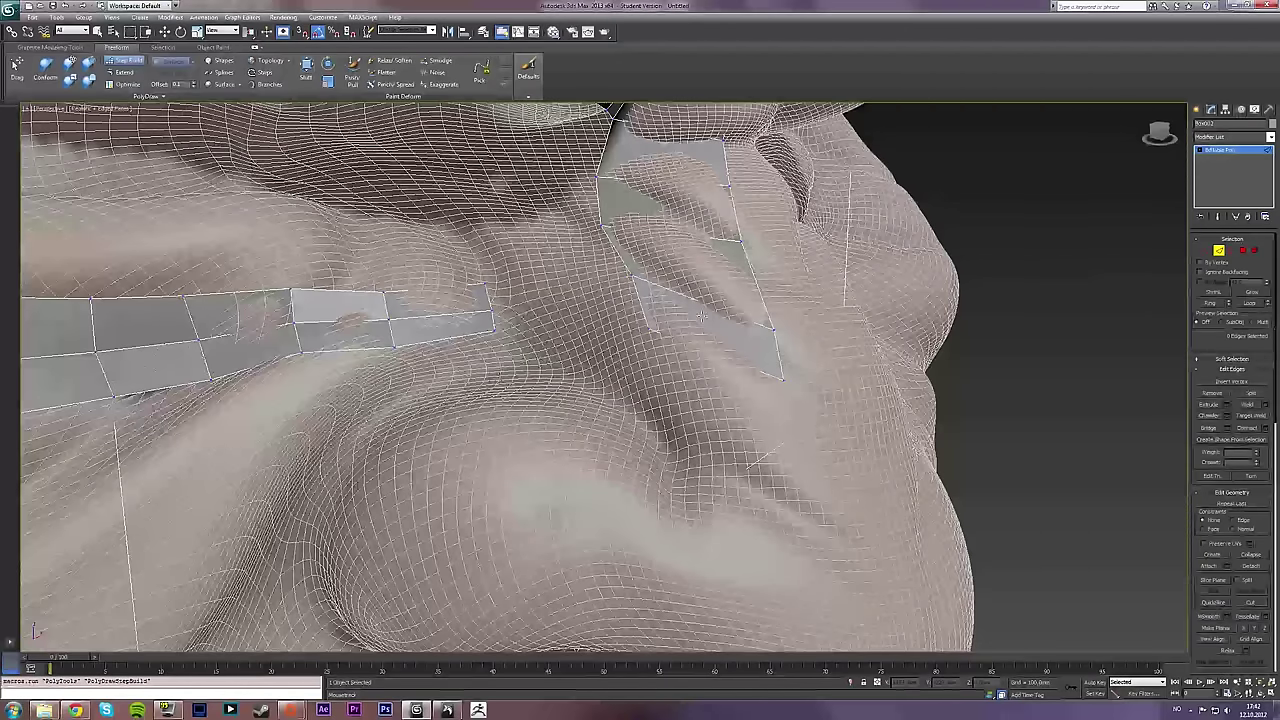
left_click(126, 61)
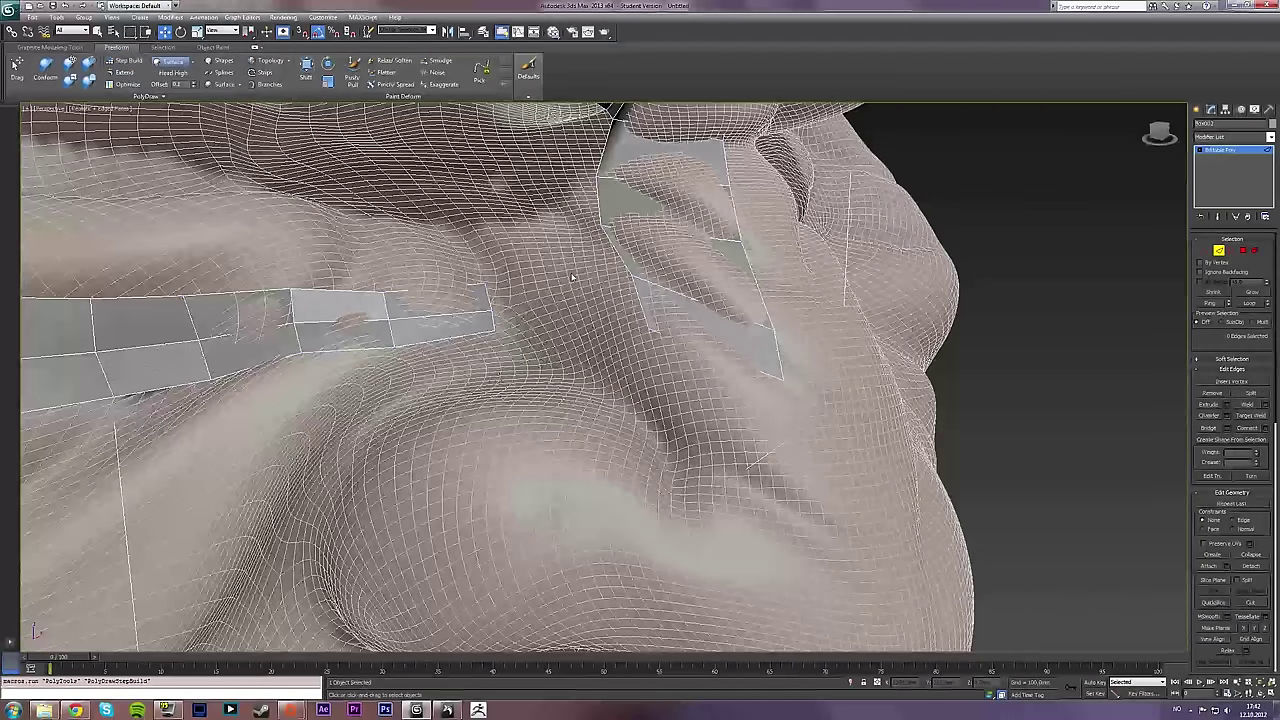
left_click(644, 303)
left_click(776, 355, "ctrl")
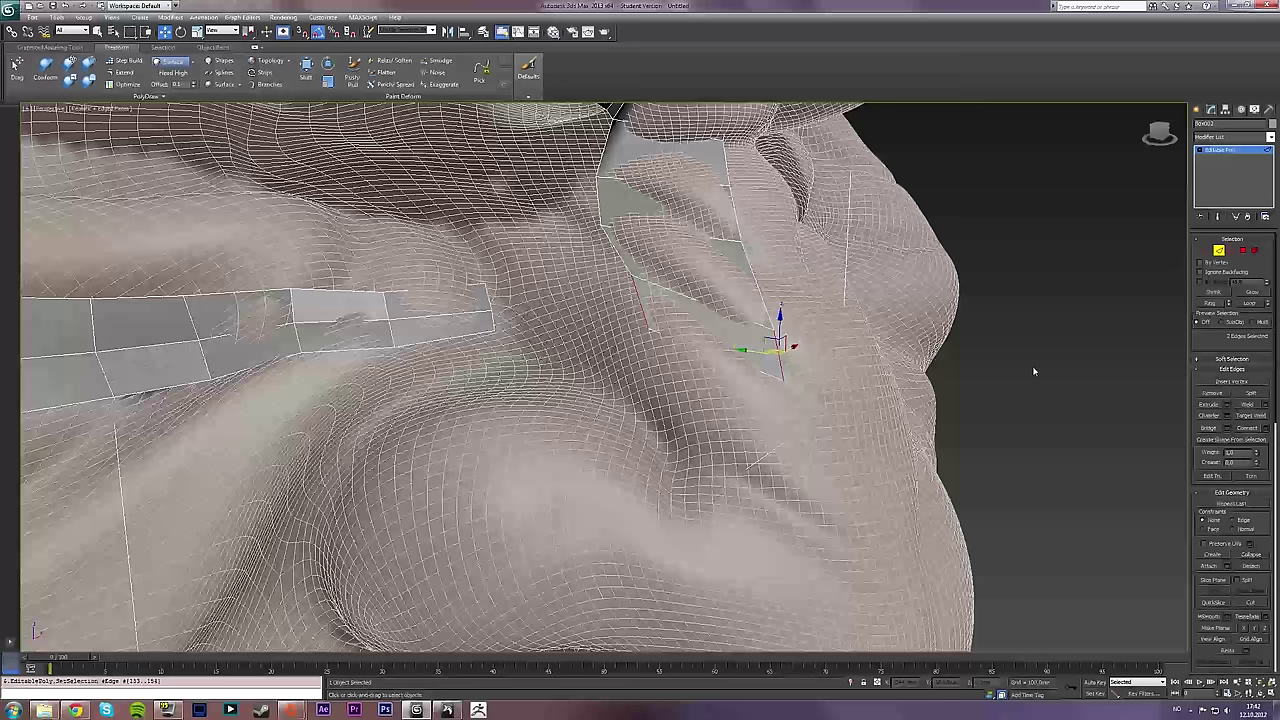
left_click(1247, 427)
key("1")
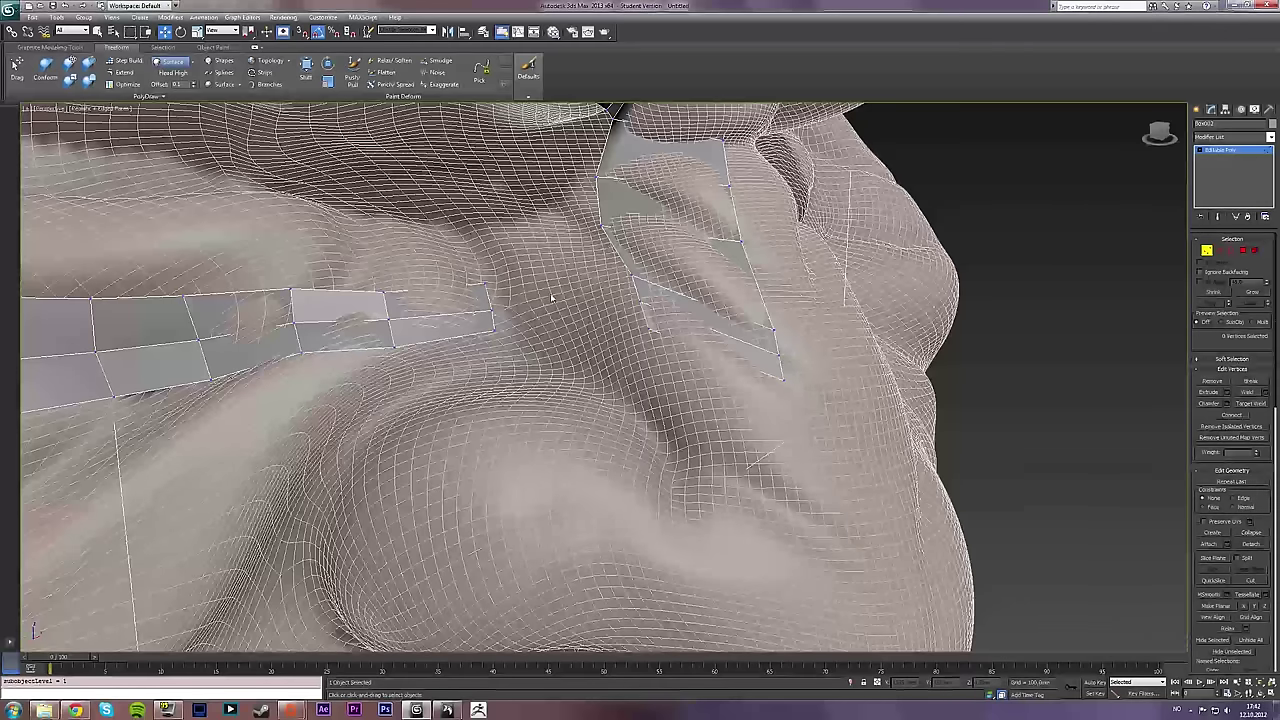
Try filling the gap between the under-eye strip's inner end and the nose-bridge quads with Step Build, and undo the attempts
left_click(128, 60)
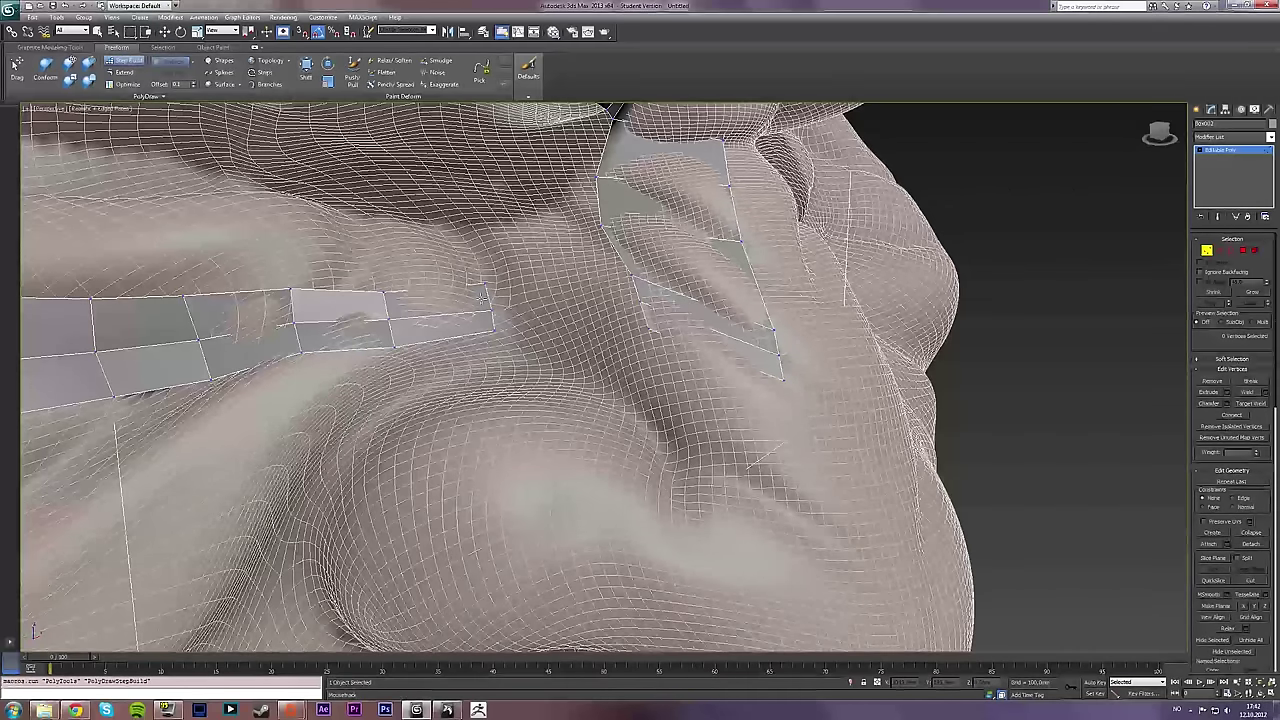
left_click_drag(484, 293, 626, 275, "shift")
key("ctrl+z")
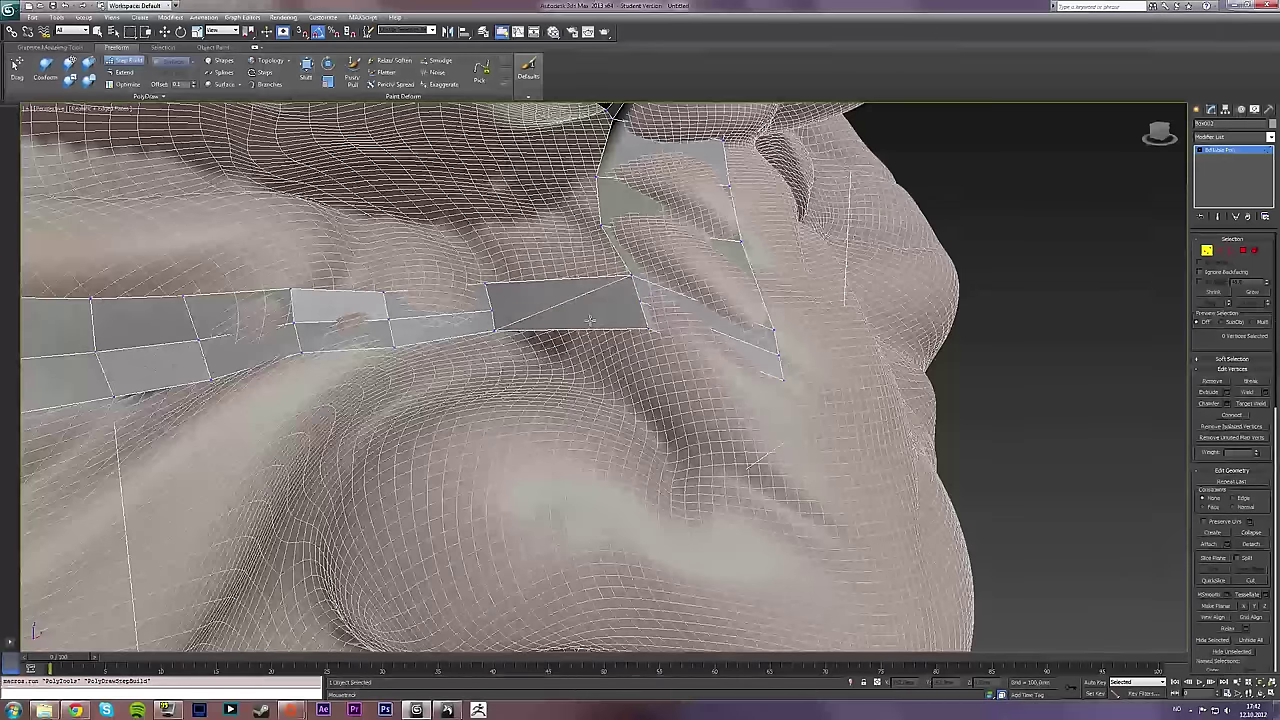
left_click_drag(485, 300, 672, 342, "shift")
key("ctrl+z")
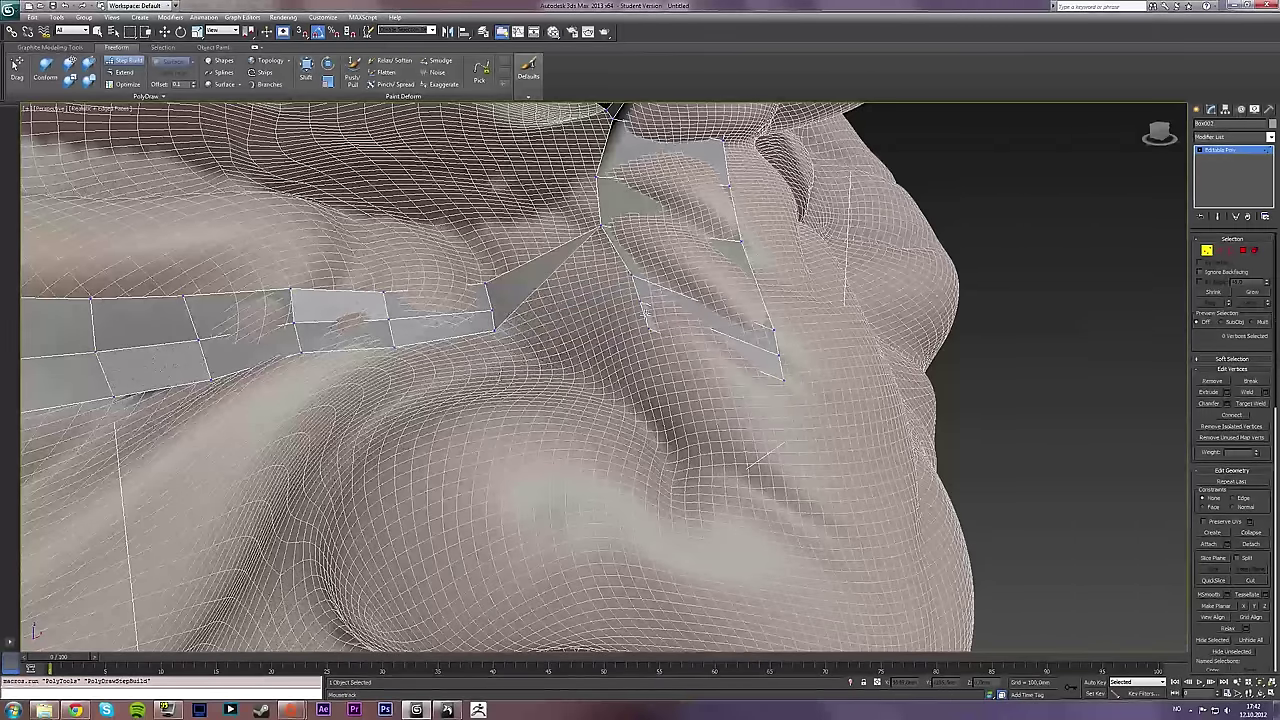
Add one column of two quads to the under-eye strip's inner end toward the nose bridge, undoing the misplaced fills
key("ctrl+z")
middle_click_drag(590, 321, 581, 319, "alt")
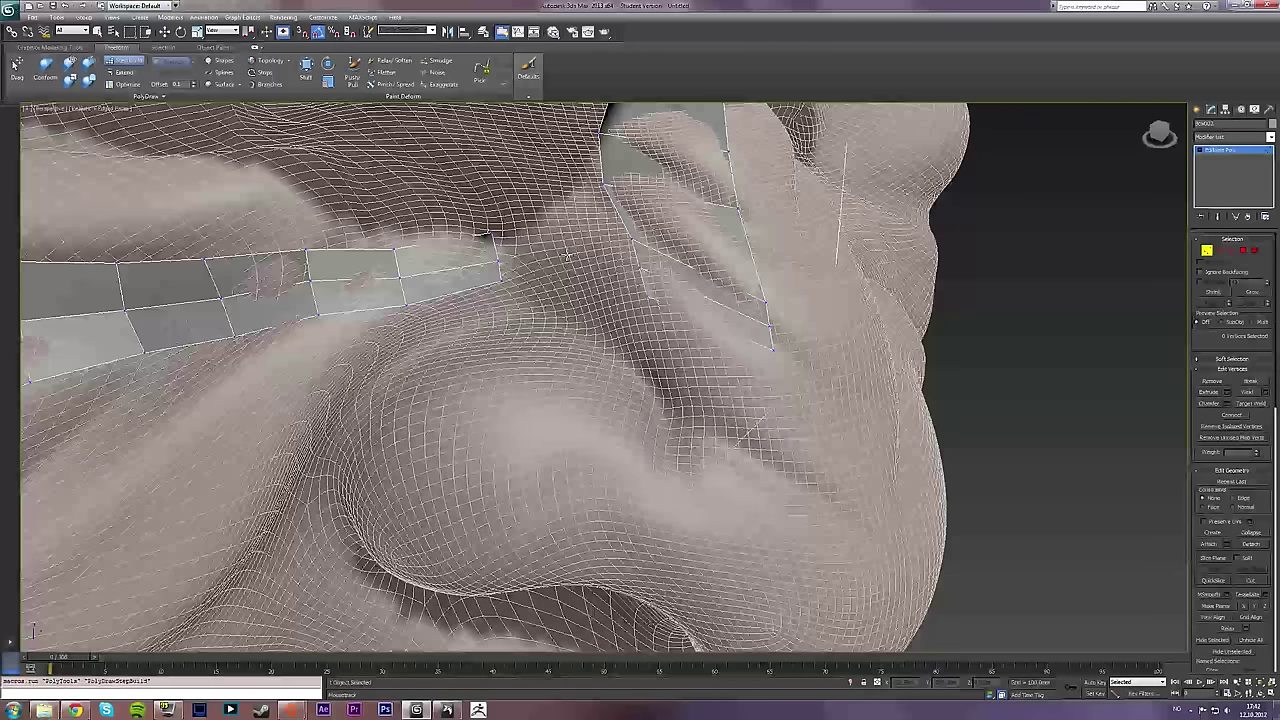
mouse_move(498, 268)
left_mouse_down()
mouse_move(571, 271)
mouse_move(600, 257)
mouse_move(628, 268)
mouse_move(588, 265)
left_mouse_up()
key("ctrl+z")
left_click(641, 268)
key("ctrl+z")
key("ctrl+z")
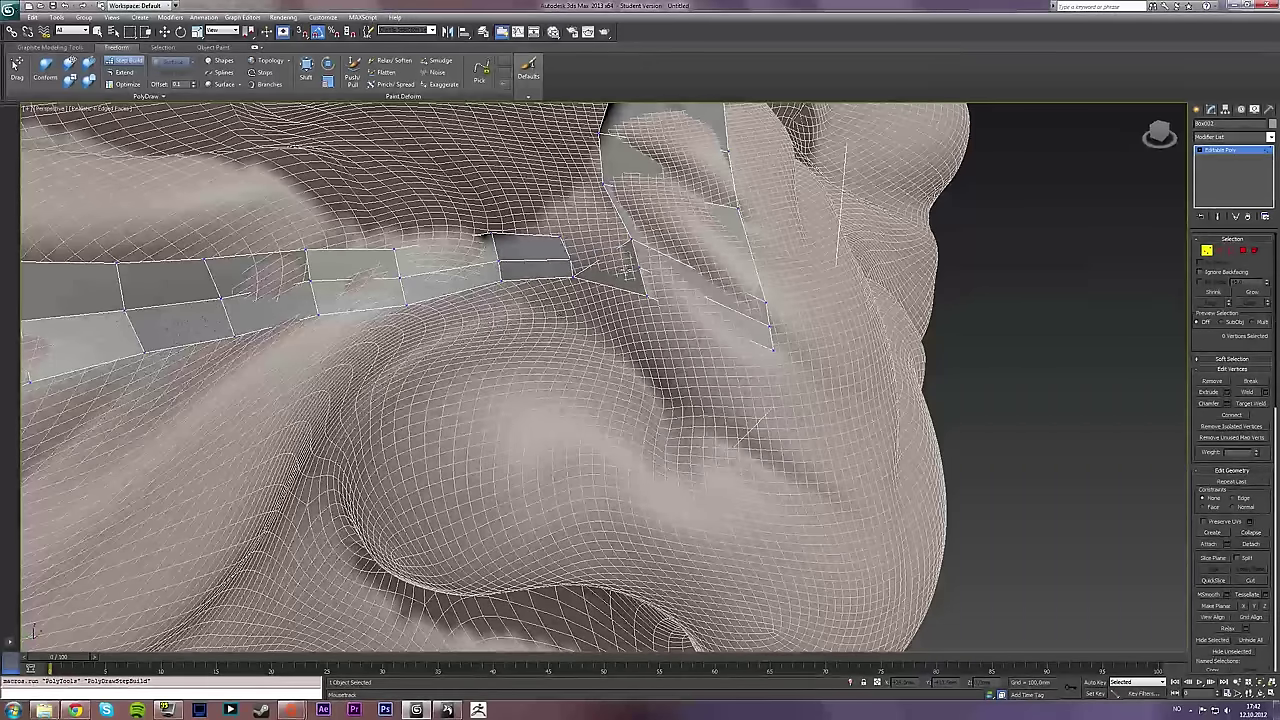
key("ctrl+z")
scroll(627, 271, "up", 6)
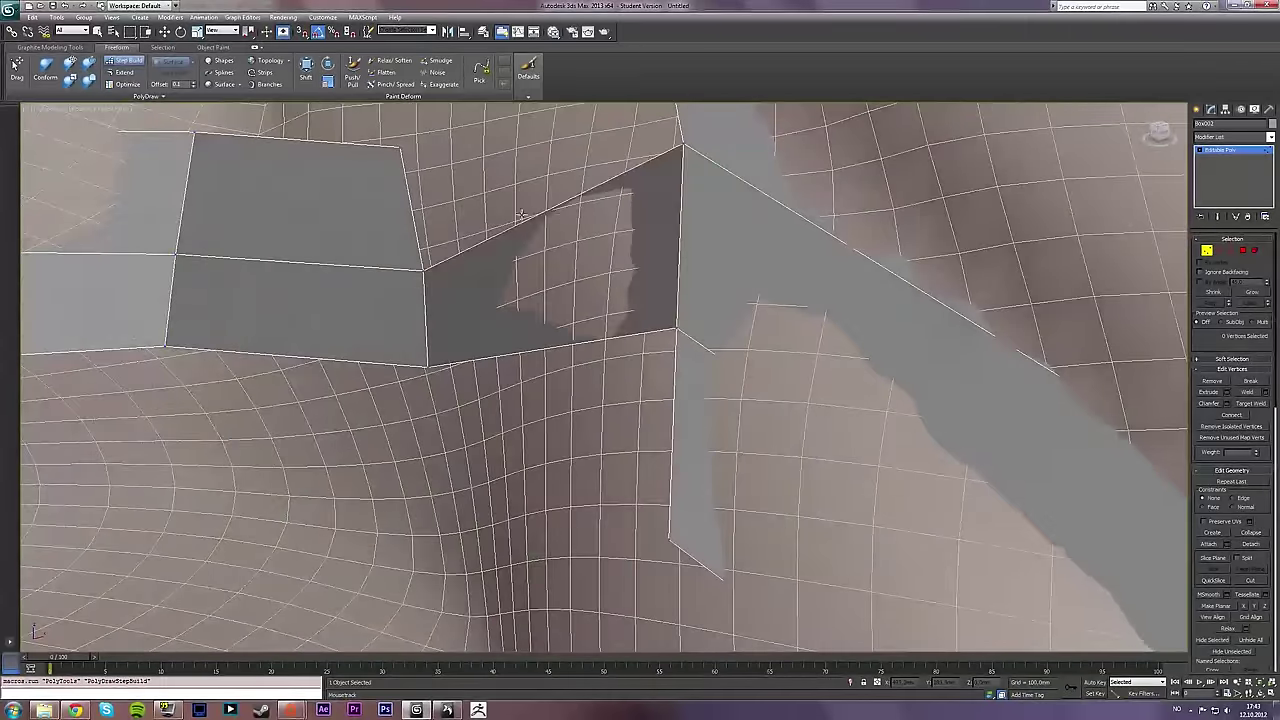
middle_click_drag(545, 229, 516, 249, "alt")
scroll(516, 249, "down", 5)
Bridge the two inner-end edges of the under-eye strip to the facing side edges of the lowest nose-bridge quads
key("2")
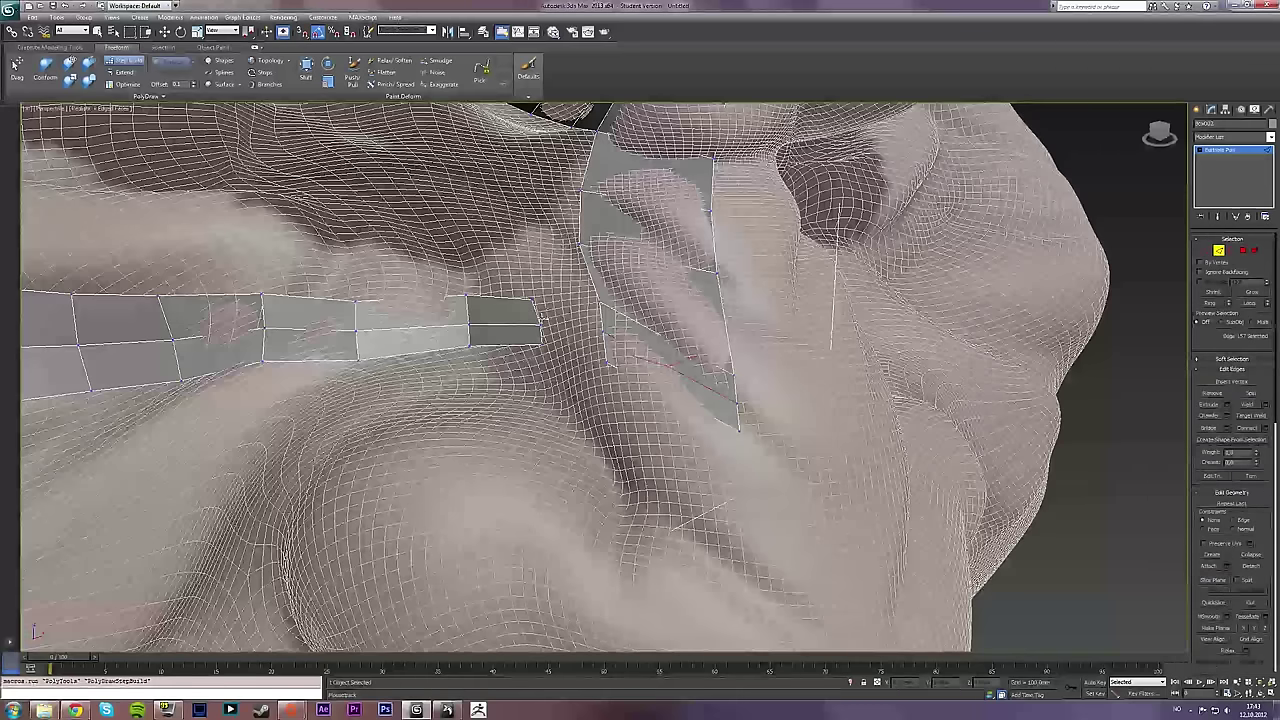
key("w")
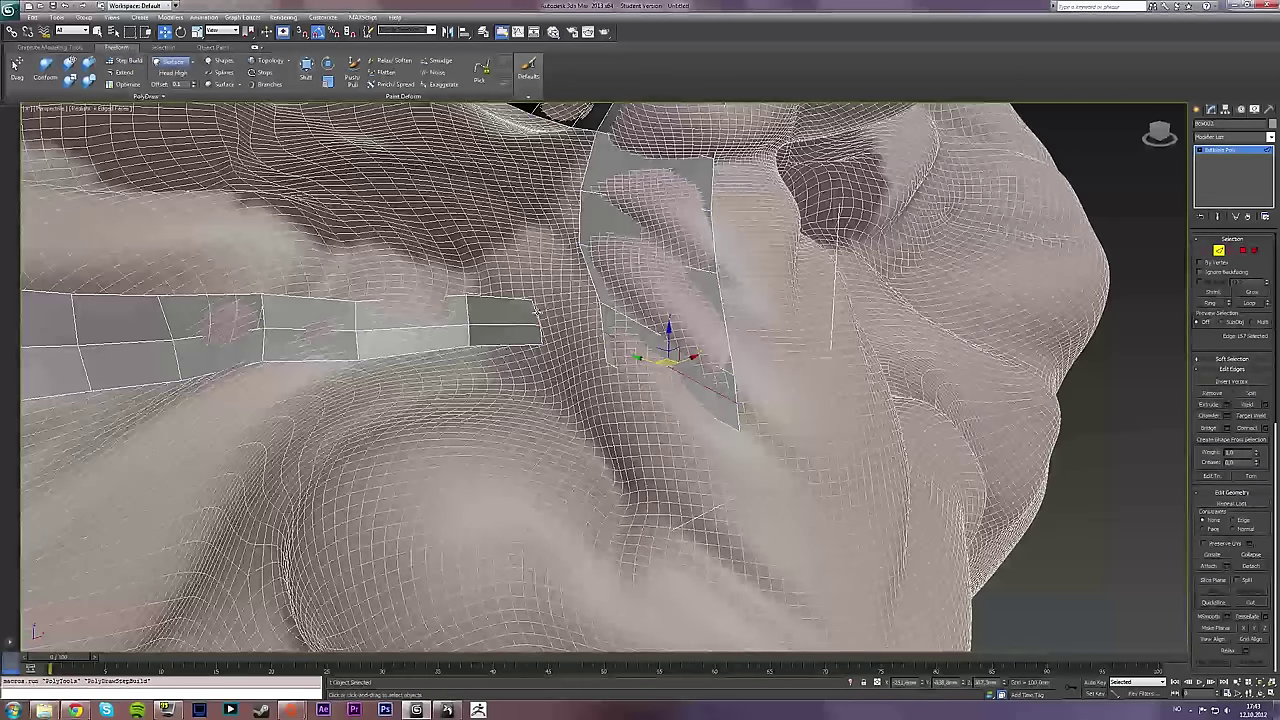
left_click(541, 326)
left_click(543, 331, "ctrl")
left_click(602, 327, "ctrl")
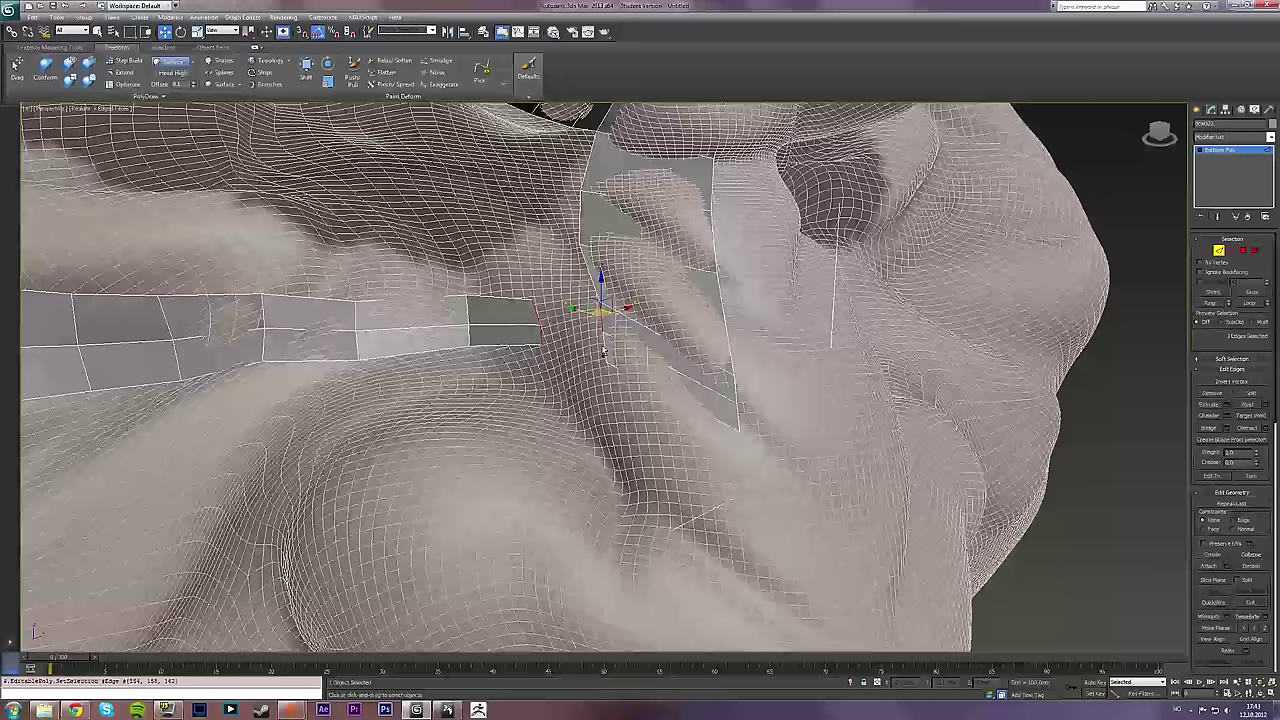
left_click(624, 361, "ctrl")
left_click(1205, 428)
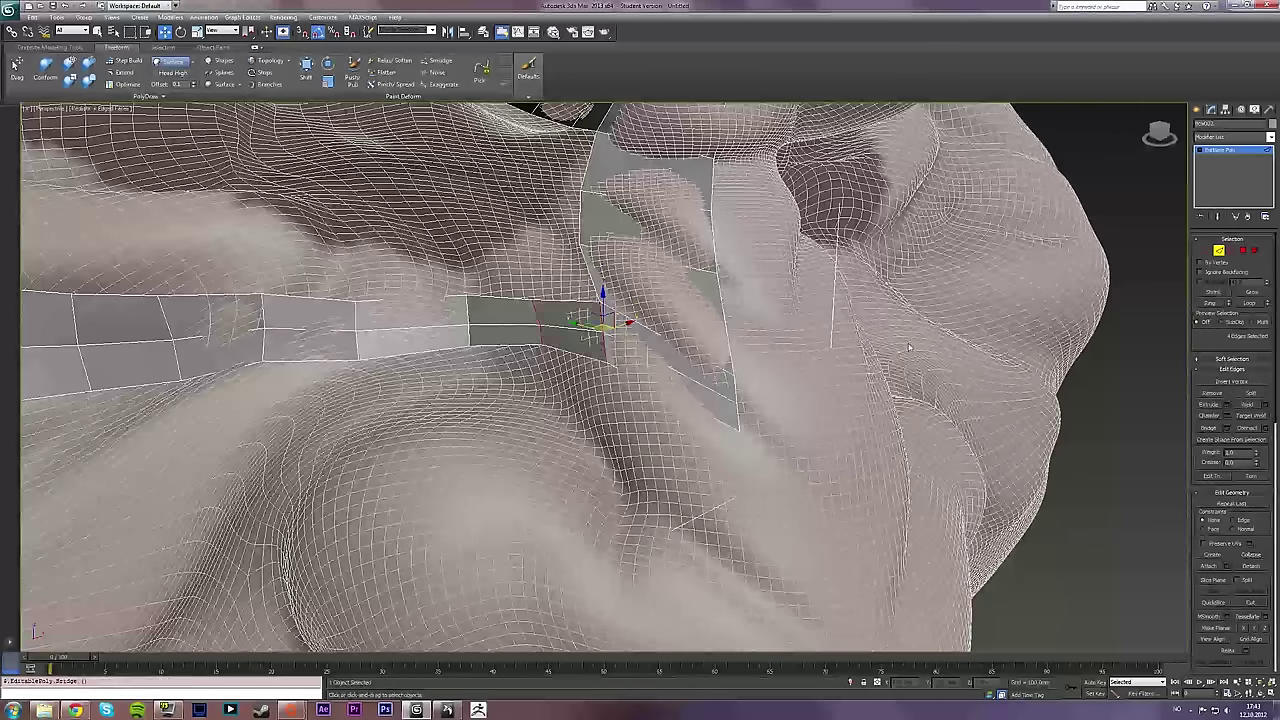
left_click(127, 61)
middle_click_drag(648, 368, 612, 365, "alt")
left_click(1208, 251)
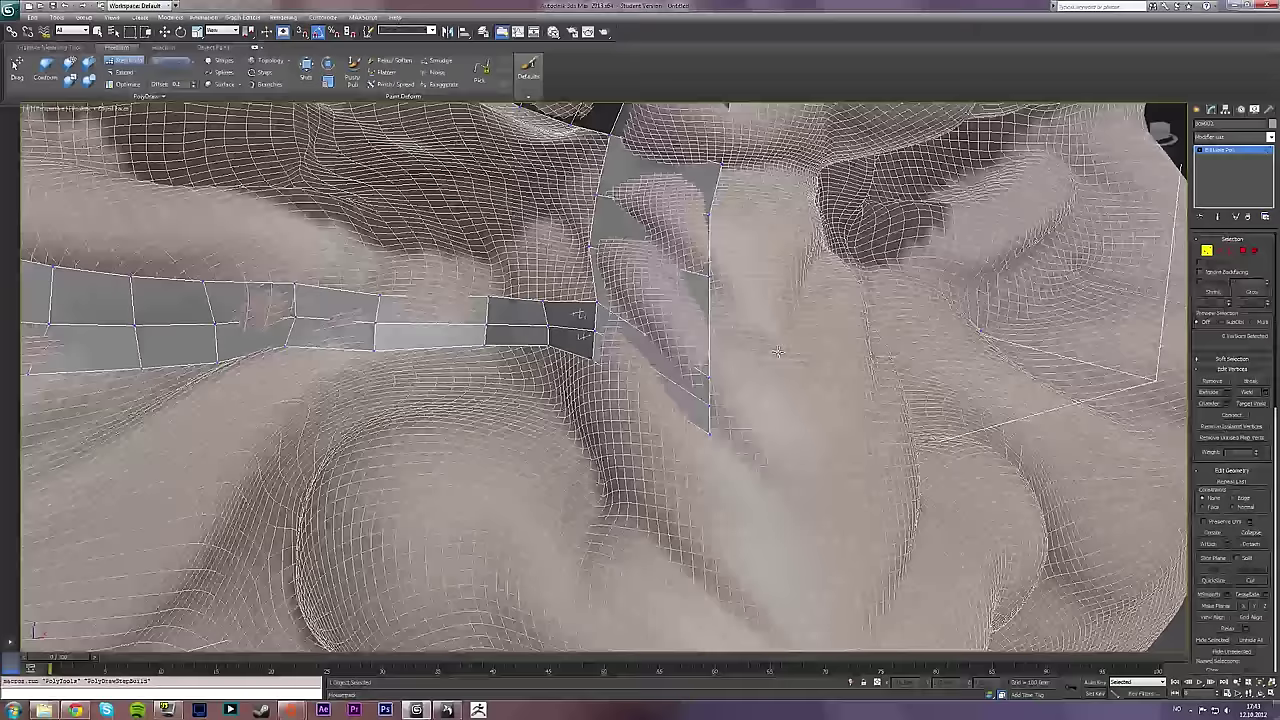
Try extending the whole outer border of the eye loop outward with the Extend tool
middle_click_drag(702, 372, 703, 362, "alt")
middle_click_drag(578, 305, 575, 386, "alt")
left_click(123, 72)
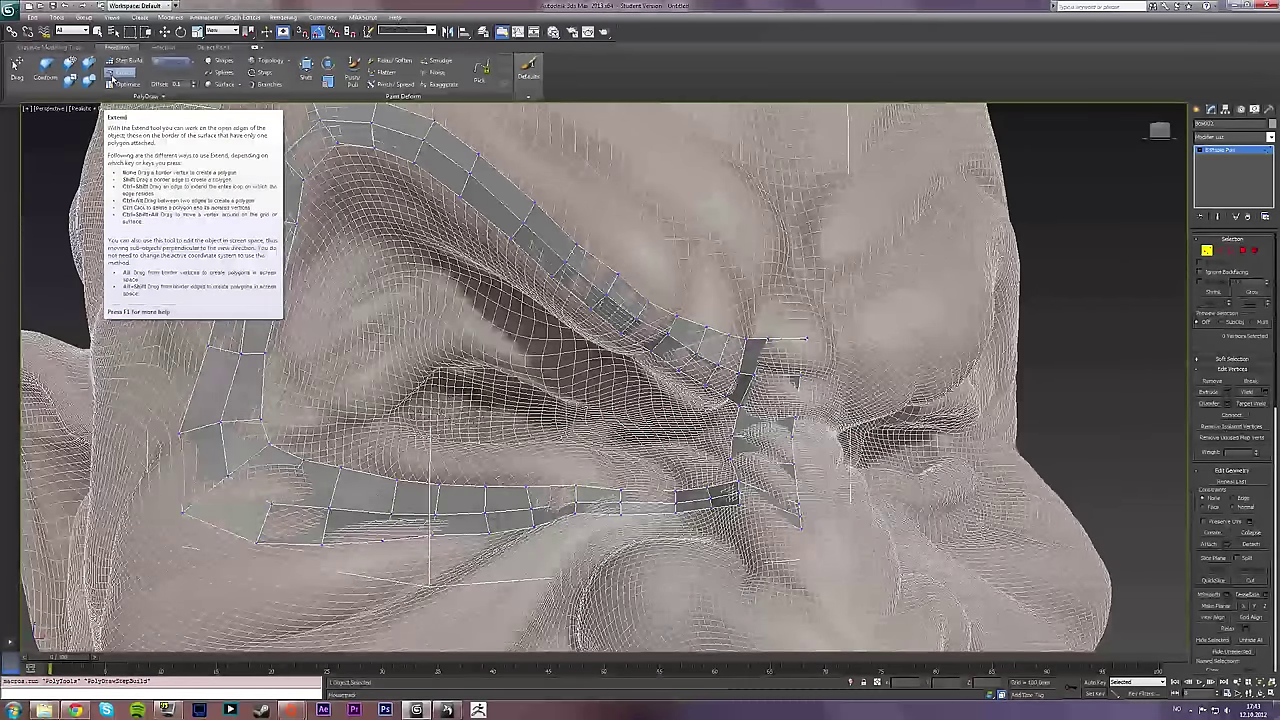
left_click(114, 76)
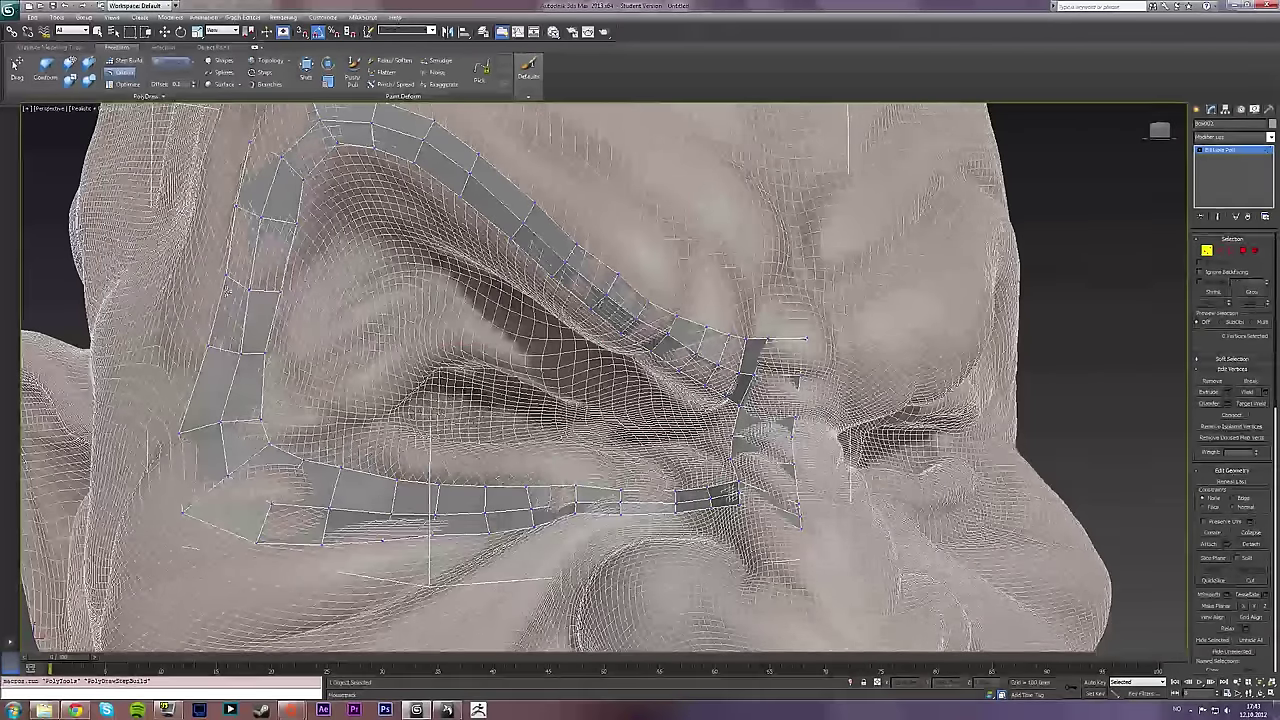
left_click_drag(222, 291, 211, 231, "ctrl+shift")
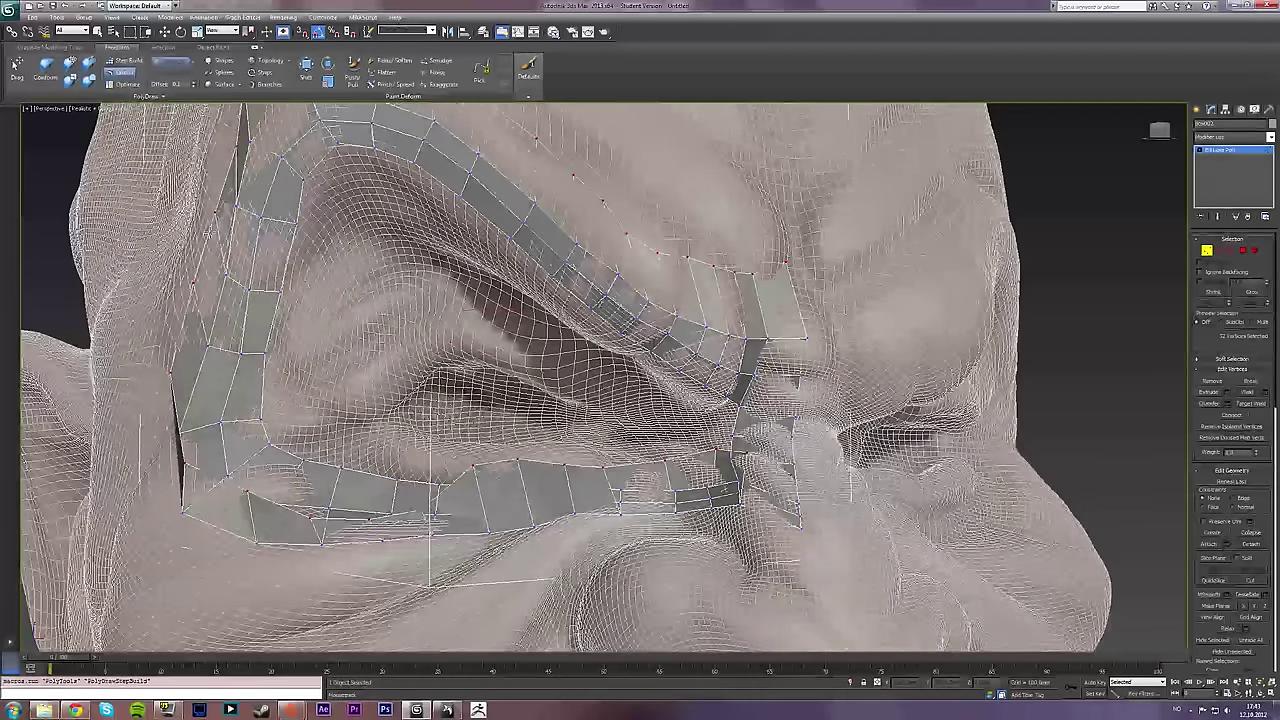
scroll(570, 370, "down", 3)
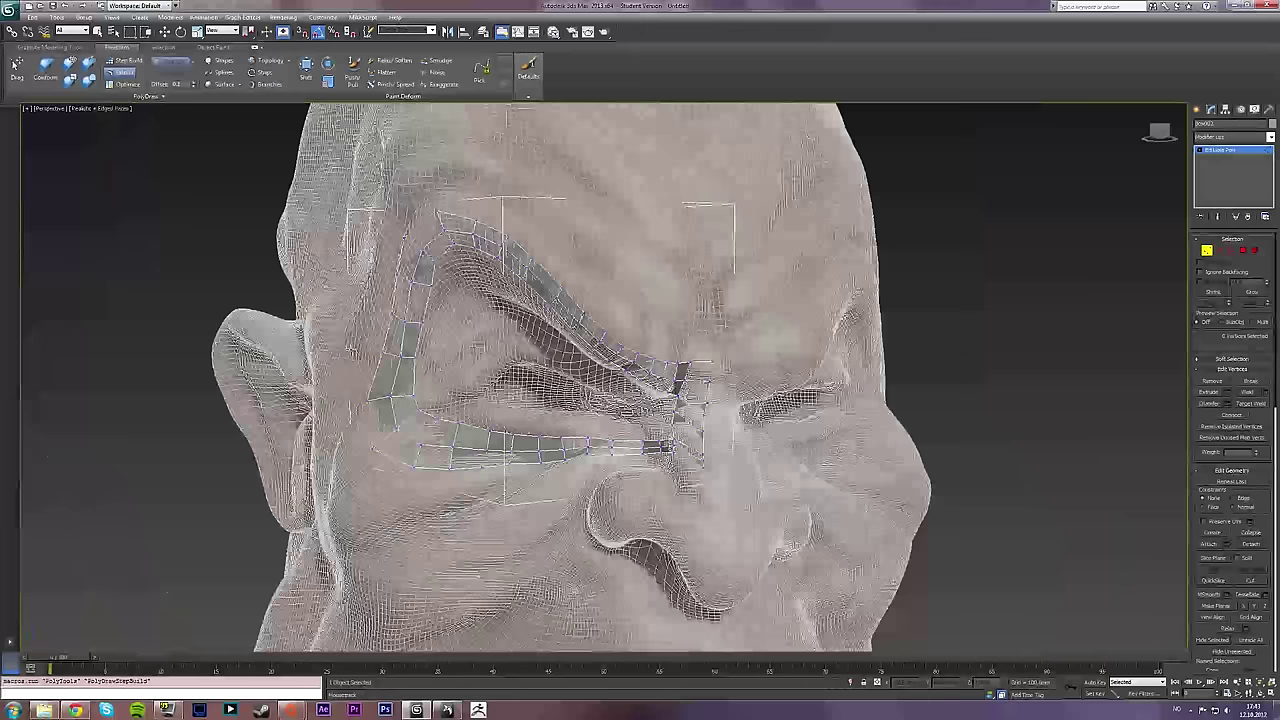
Try Step Build above the brow strip and Extend on the loop's lower and upper borders, and undo the attempts
left_click(168, 60)
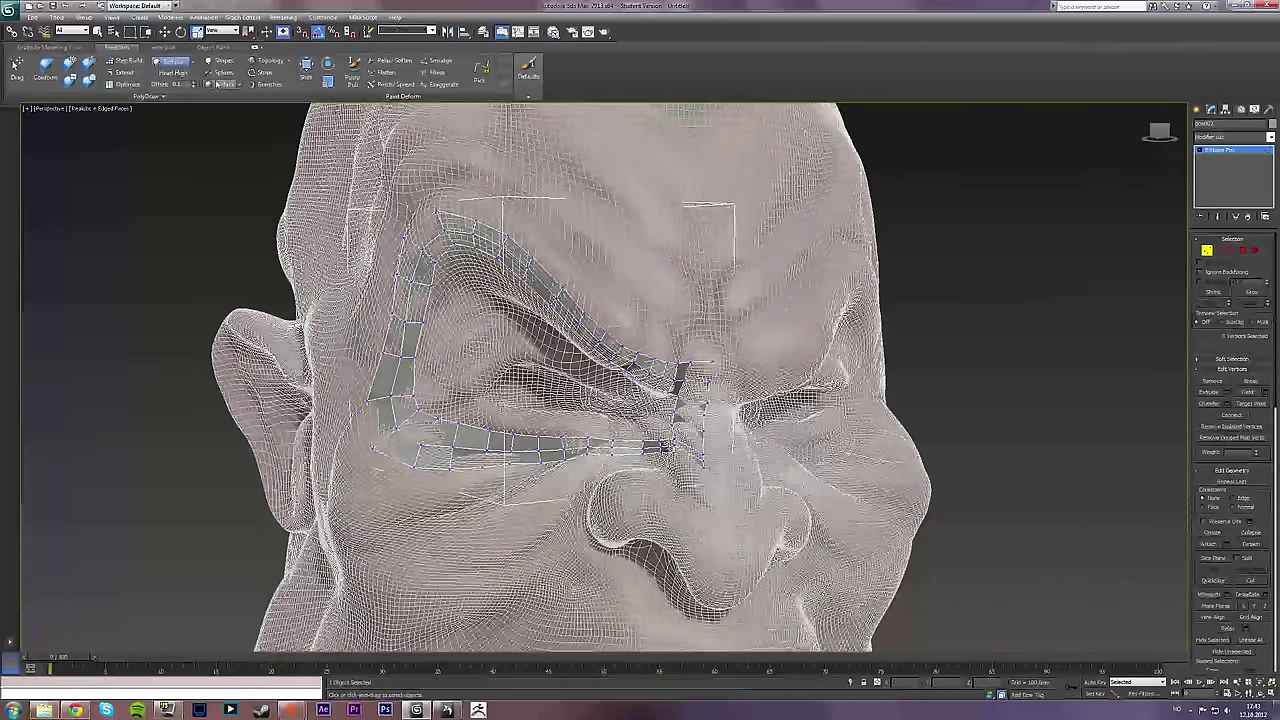
left_click(130, 61)
left_click(132, 63)
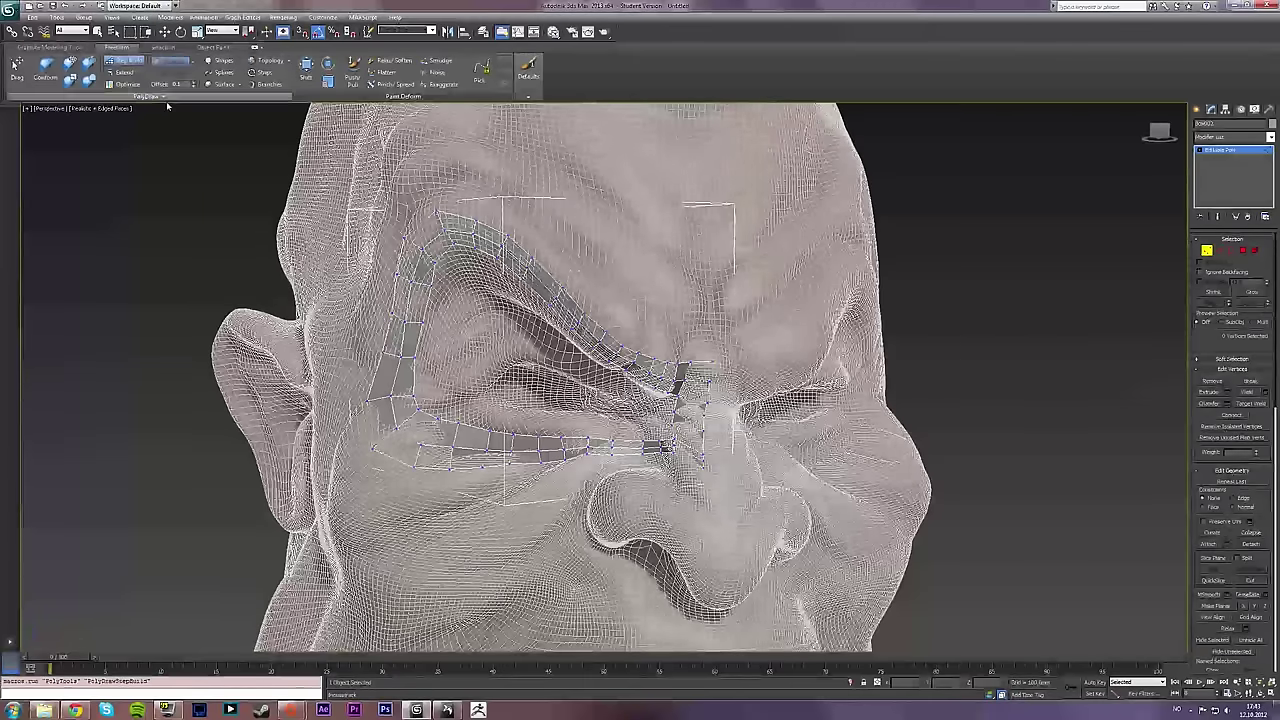
left_click(490, 218)
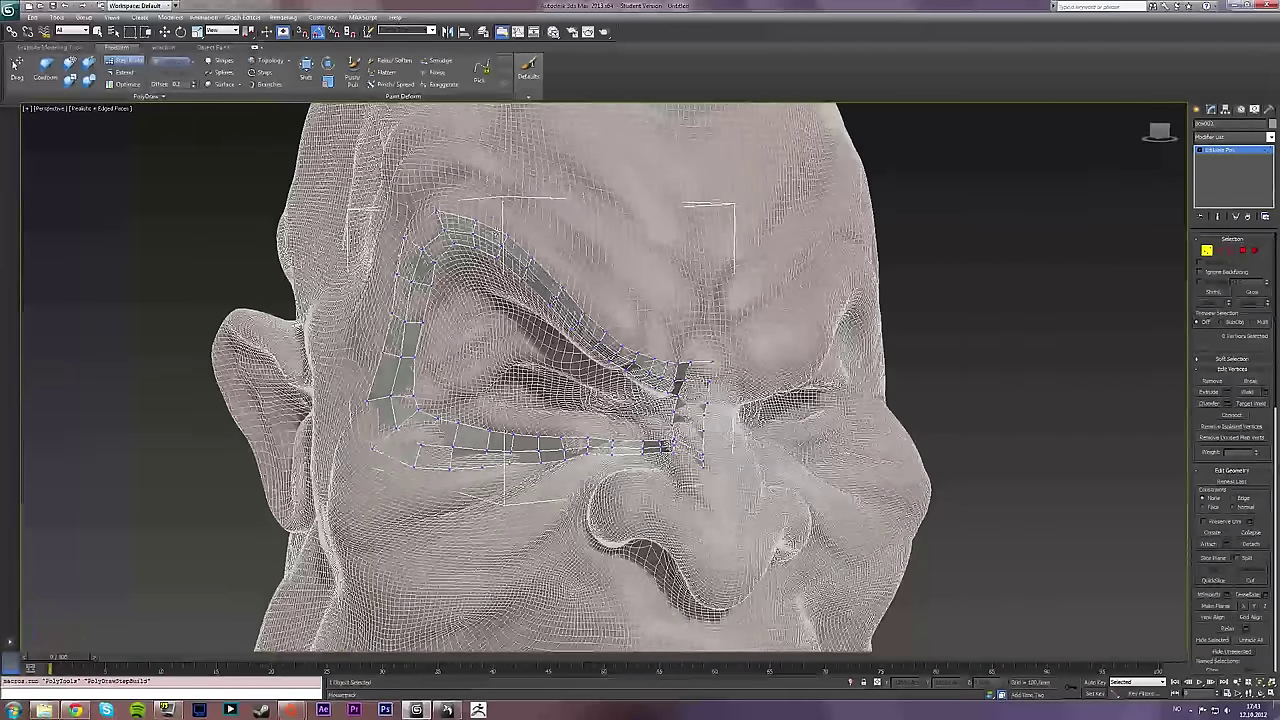
left_click(123, 72)
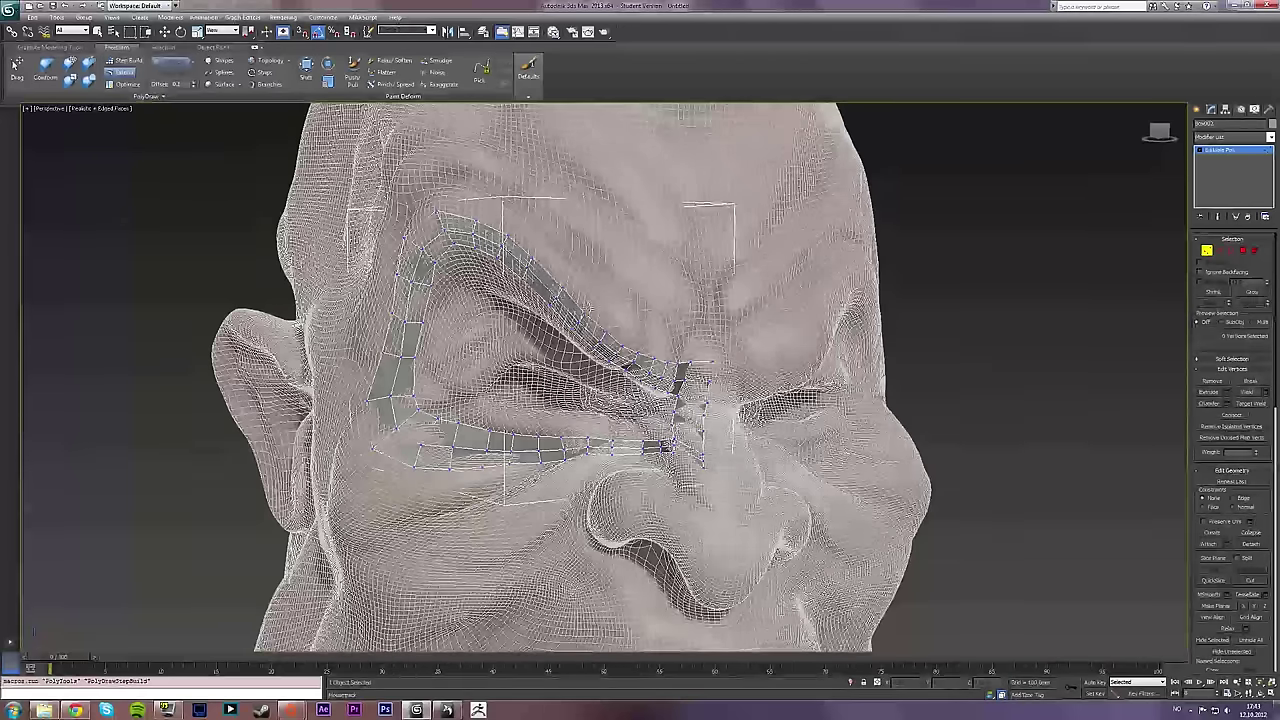
mouse_move(530, 475)
left_mouse_down("ctrl+shift")
mouse_move(530, 425)
mouse_move(565, 475)
mouse_move(550, 440)
mouse_move(532, 479)
mouse_move(545, 443)
mouse_move(534, 466)
mouse_move(508, 464)
mouse_move(522, 452)
left_mouse_up("ctrl+shift")
mouse_move(444, 197)
left_mouse_down("ctrl+shift")
mouse_move(456, 148)
mouse_move(455, 188)
left_mouse_up("ctrl+shift")
key("ctrl+z")
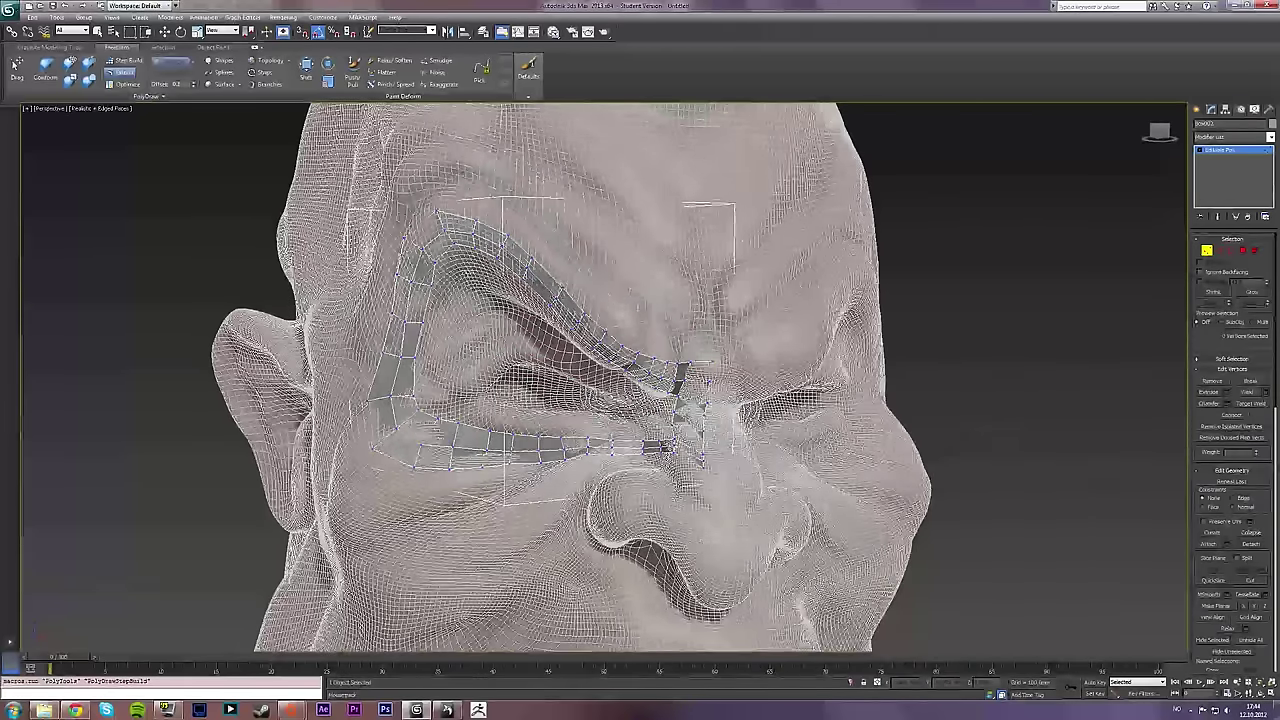
Hide the edged-faces display, leave vertex editing and inspect how the eye loop sits on the shaded head
middle_click_drag(596, 406, 514, 414, "alt")
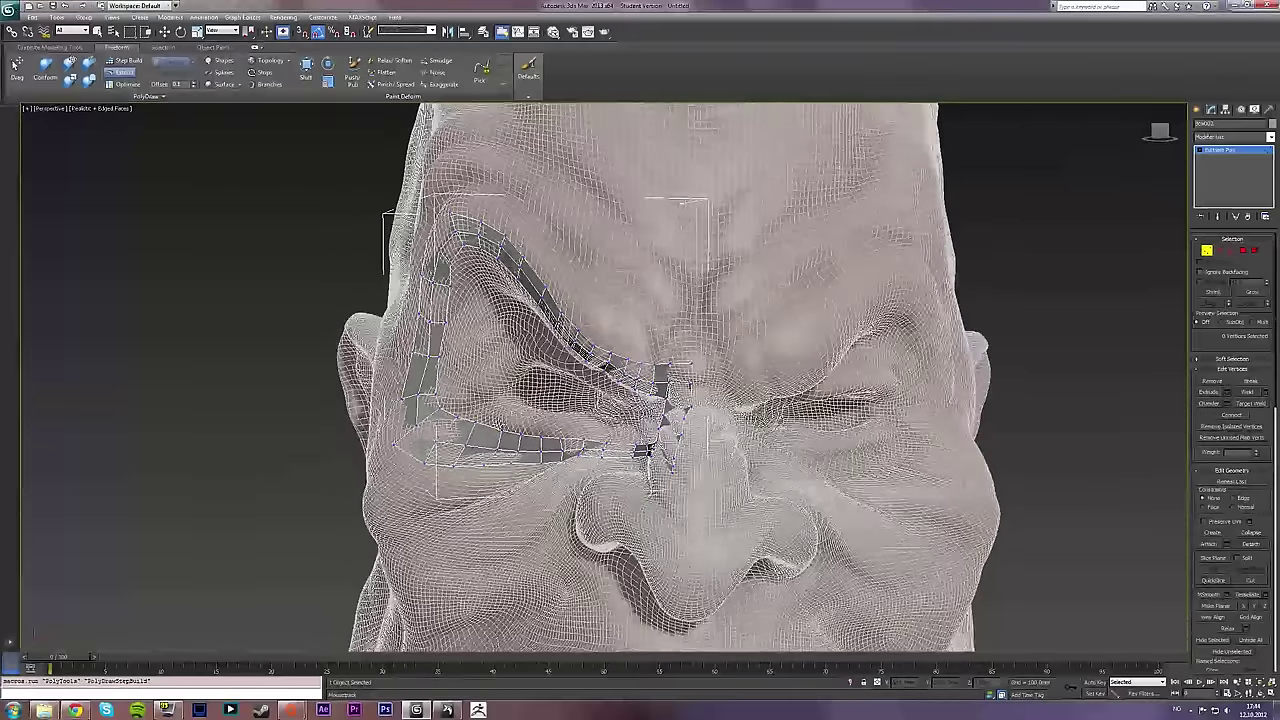
key("F4")
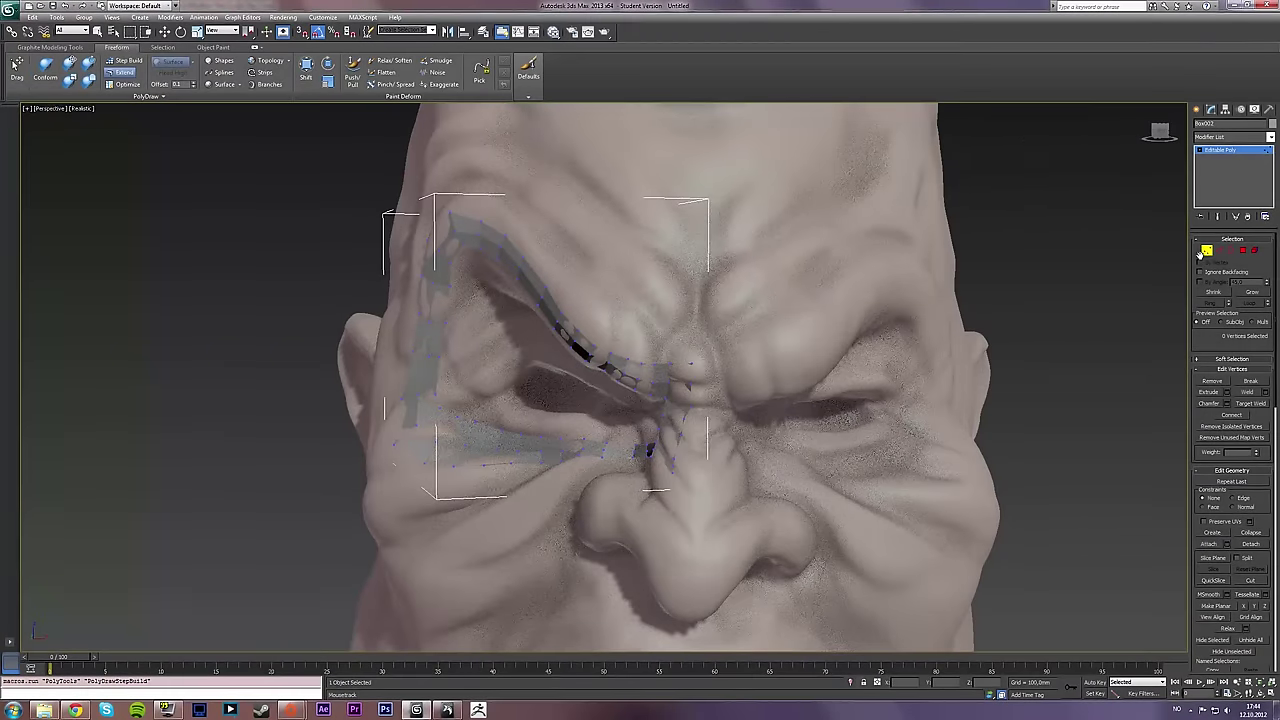
key("1")
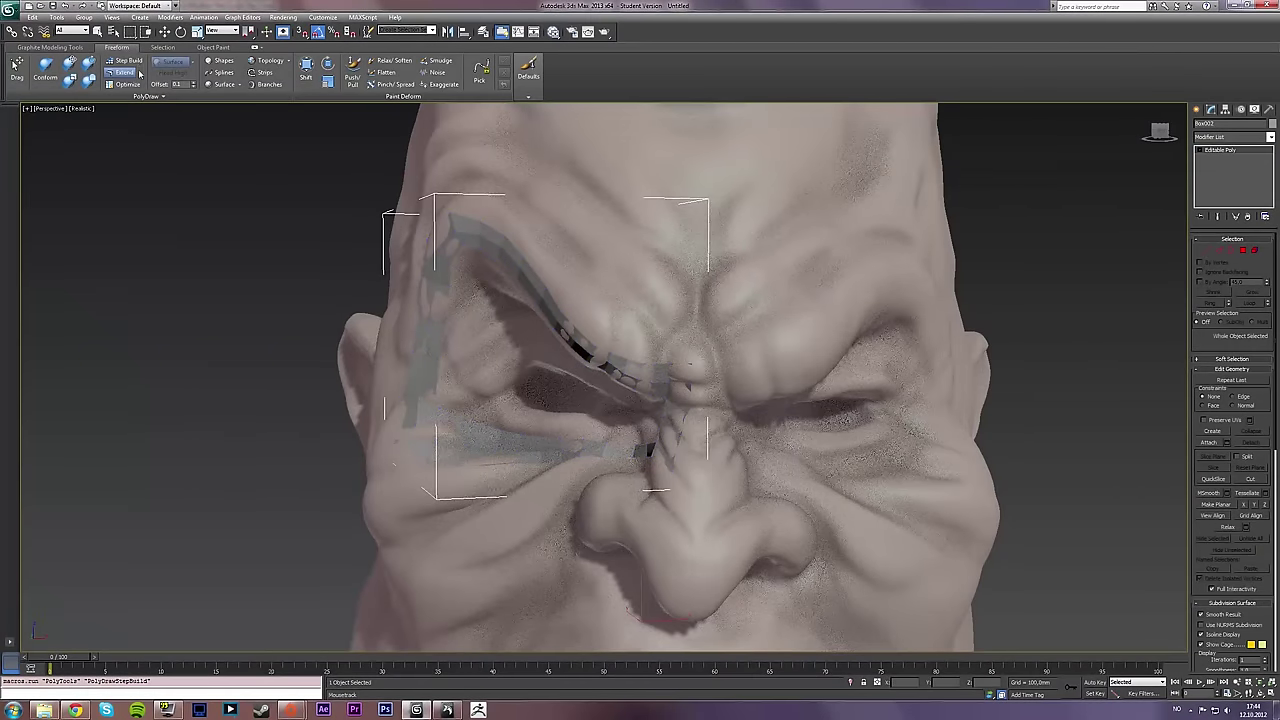
middle_click_drag(504, 302, 486, 324, "alt")
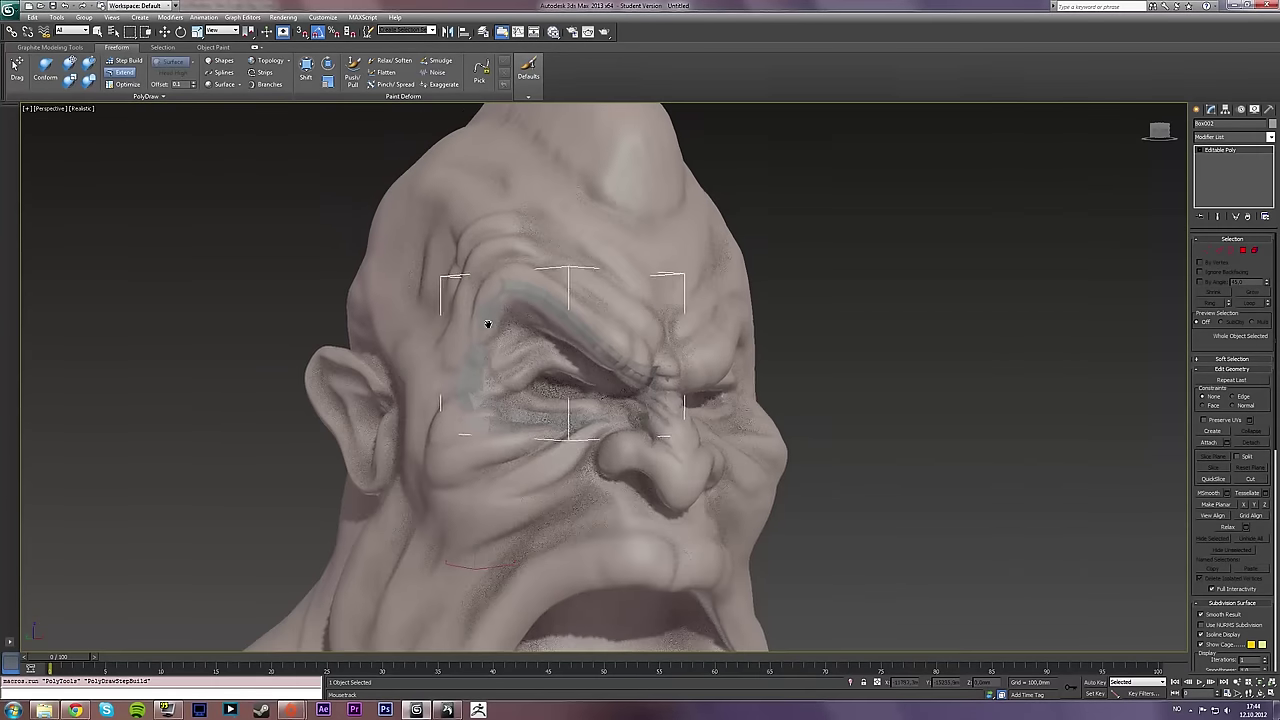
Show edged faces again and place a row of Step Build vertices above the brow strip's inner part, starting over the nose bridge
left_click(127, 61)
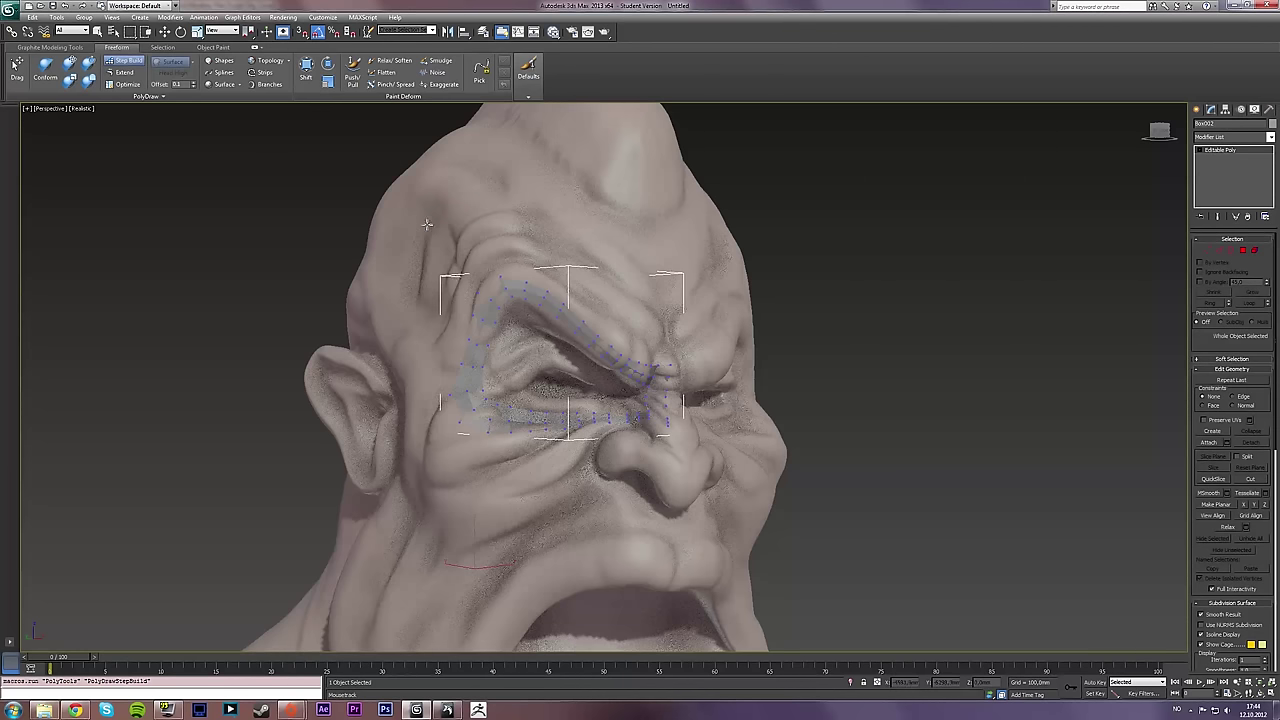
middle_click_drag(798, 390, 630, 390, "alt")
scroll(630, 390, "up", 3)
scroll(630, 390, "up", 3)
middle_click_drag(600, 350, 670, 330, "alt")
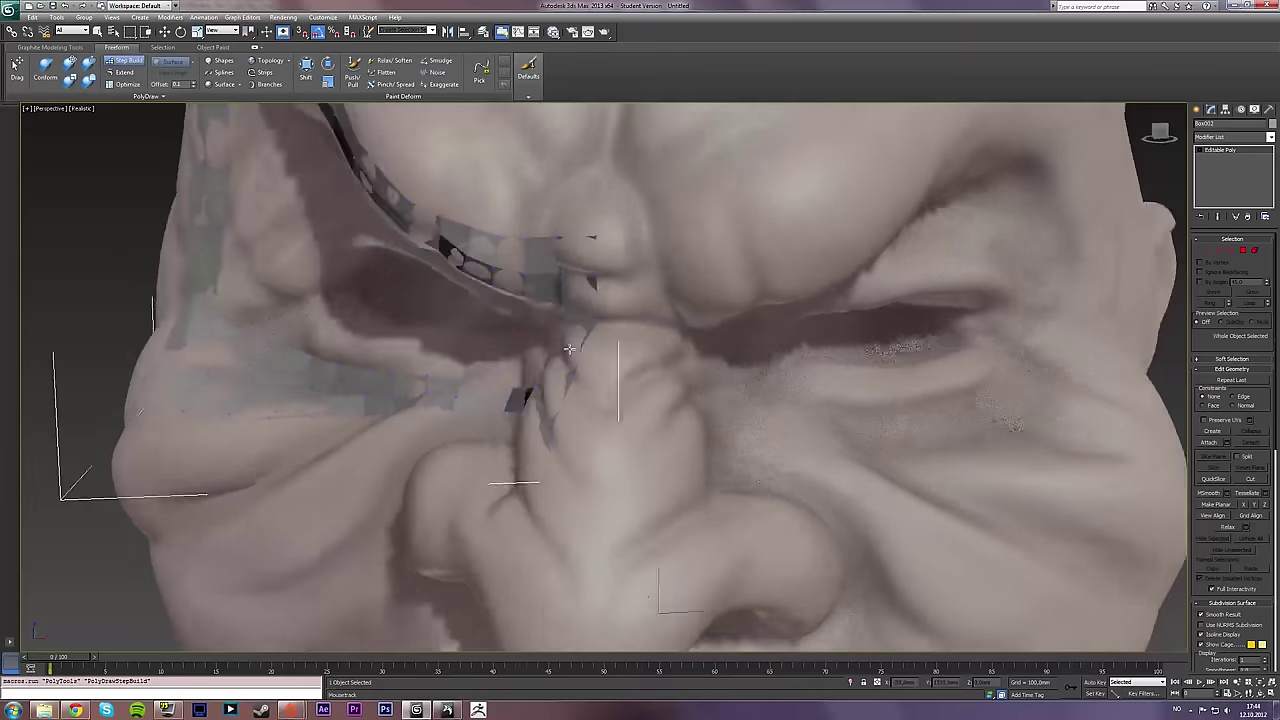
mouse_move(560, 217)
middle_mouse_down()
mouse_move(598, 347)
mouse_move(632, 341)
middle_mouse_up()
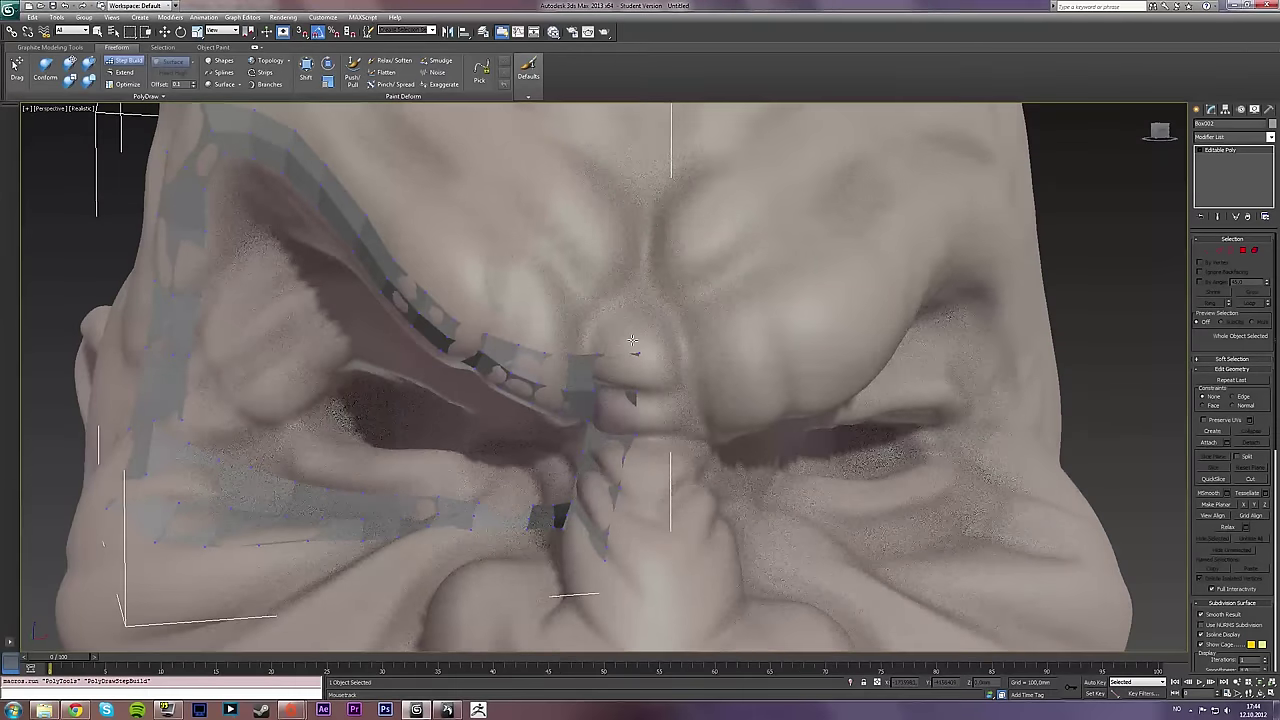
key("F4")
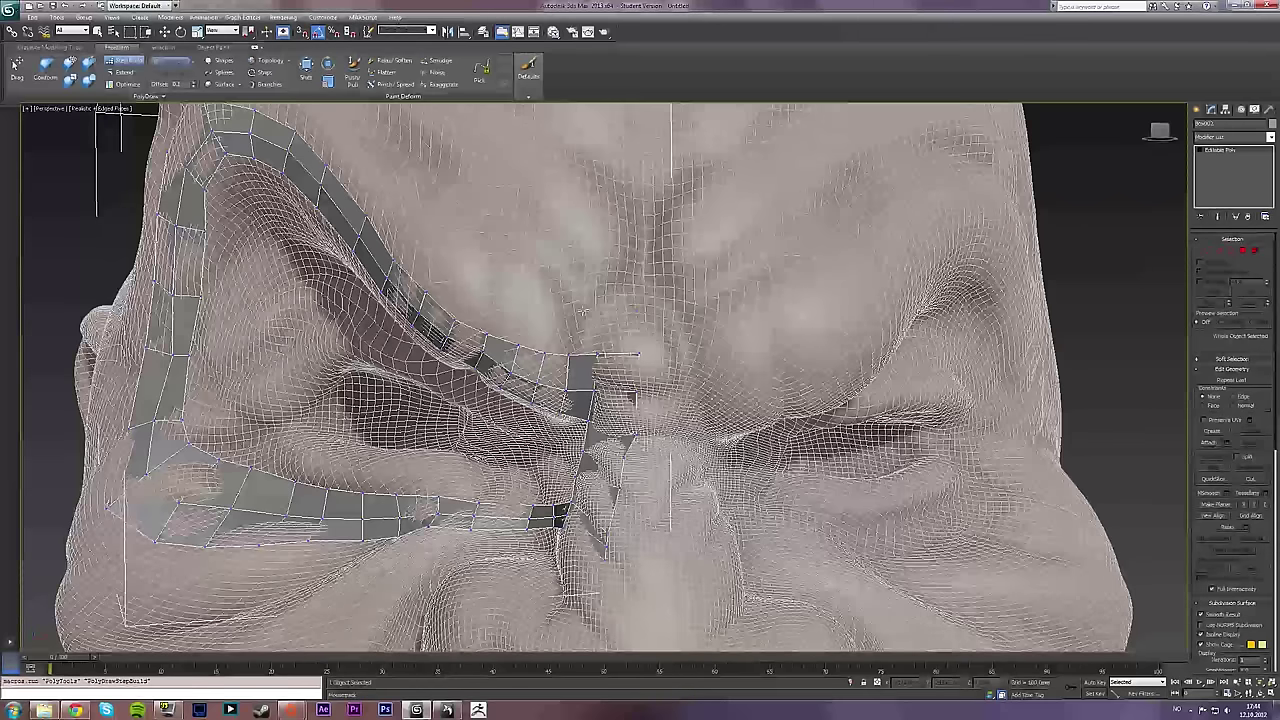
left_click(530, 295)
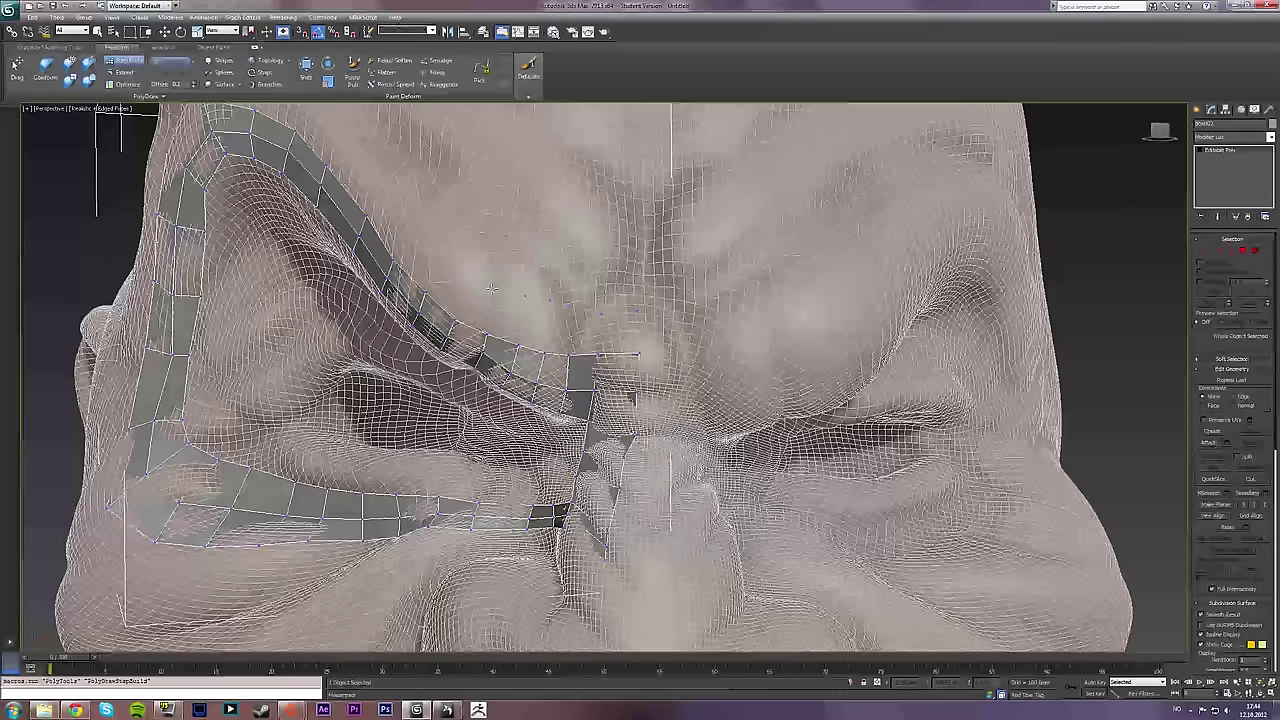
left_click(492, 290)
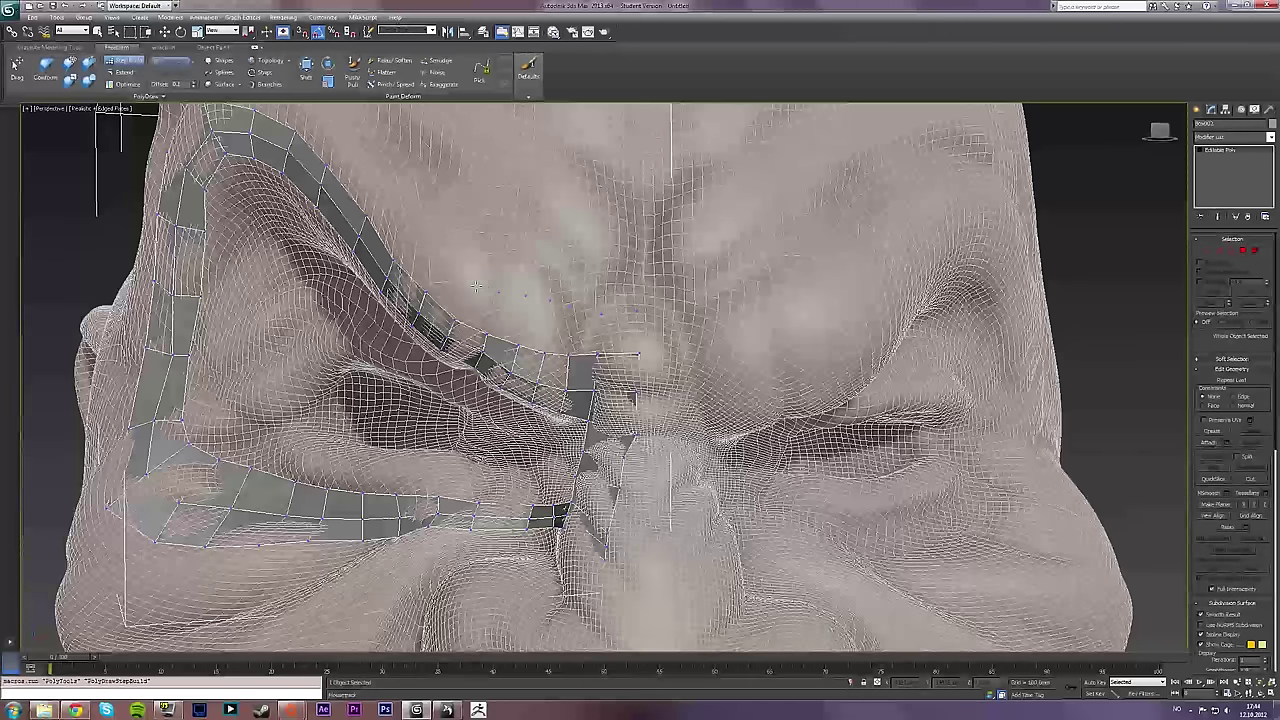
Continue the row of Step Build vertices along the forehead to above the brow strip's outer corner
middle_click_drag(450, 272, 487, 270, "alt")
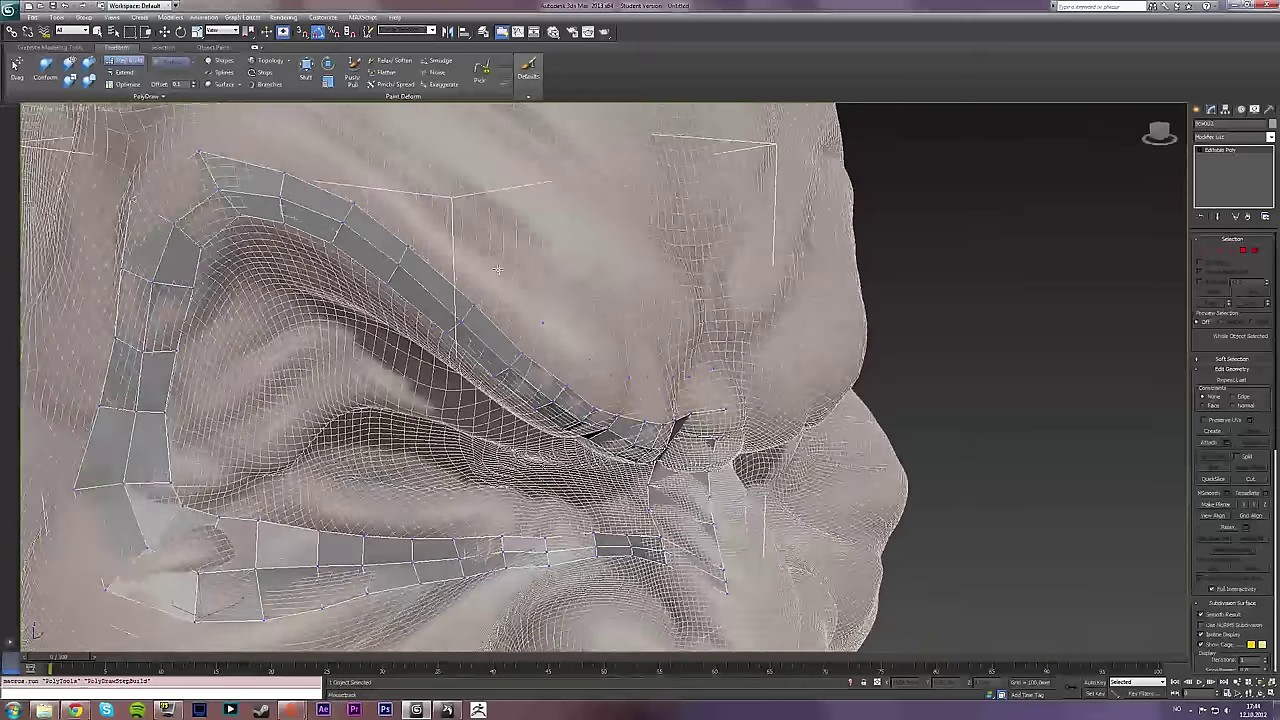
left_click(495, 267)
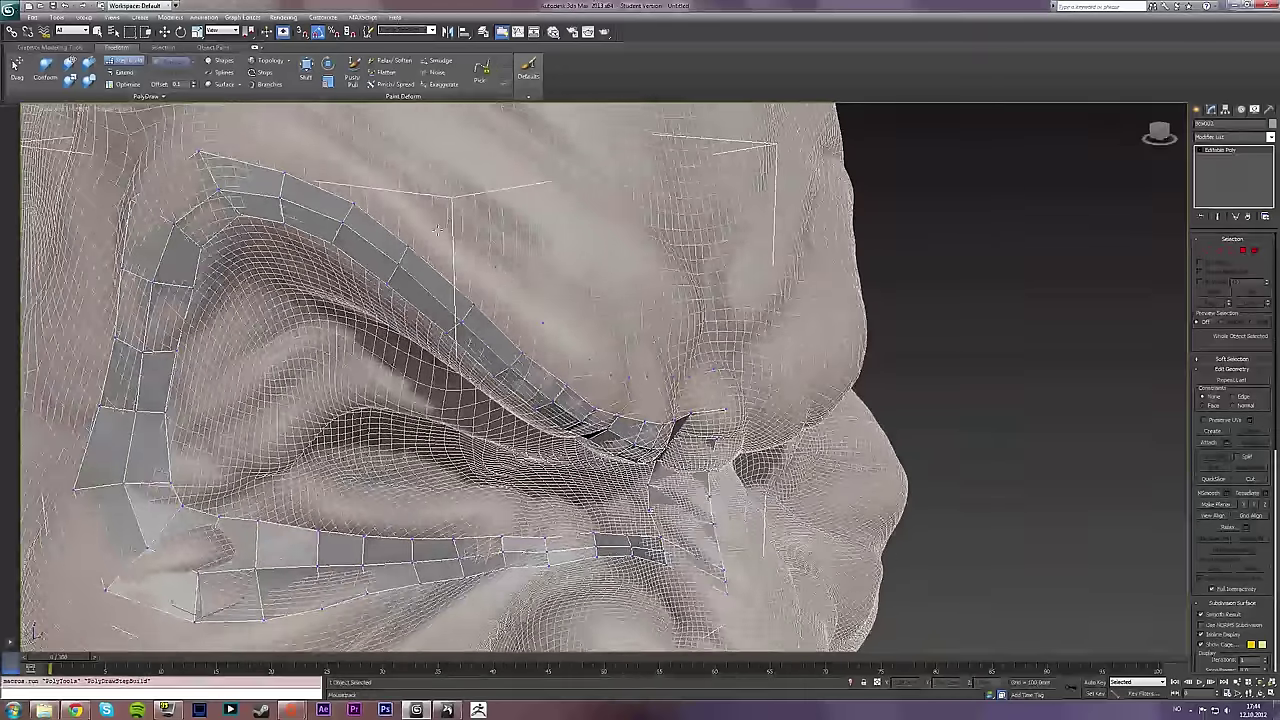
middle_click_drag(372, 183, 447, 238)
left_click(363, 193)
left_click(285, 172)
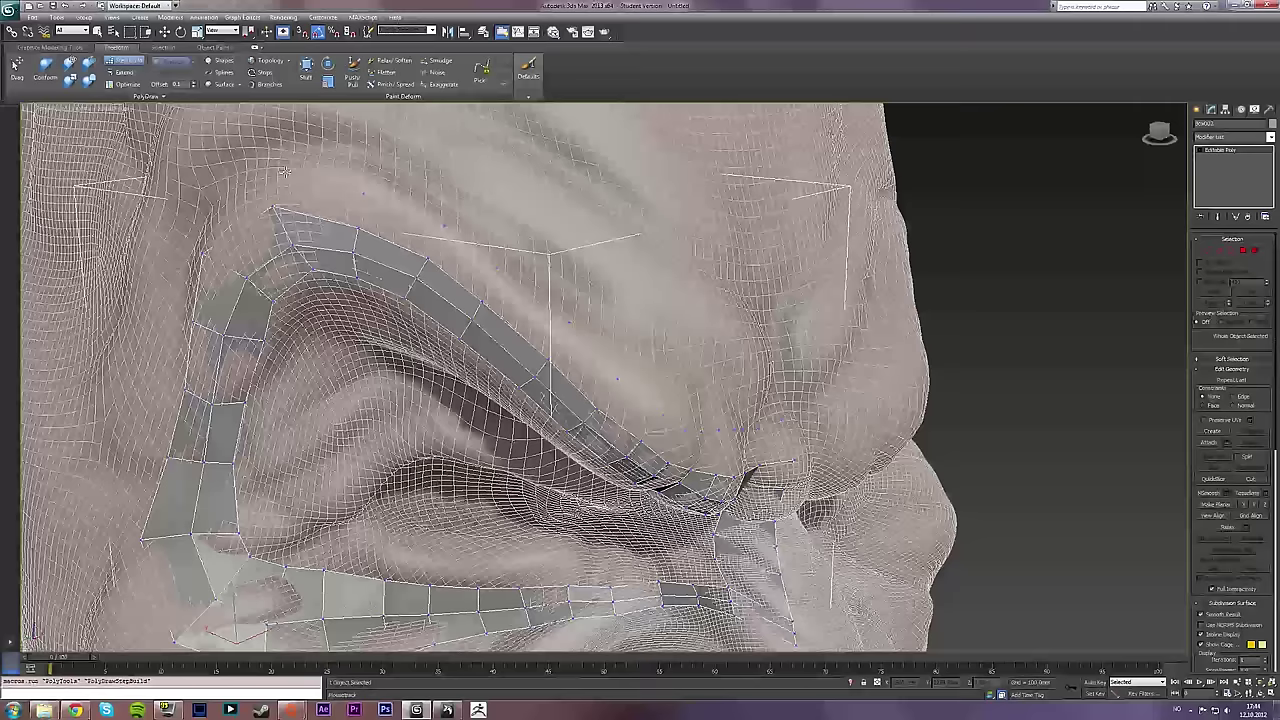
Try filling quads between the new vertex row and the brow strip at its inner and outer ends, and undo them
middle_click_drag(477, 304, 588, 347, "alt")
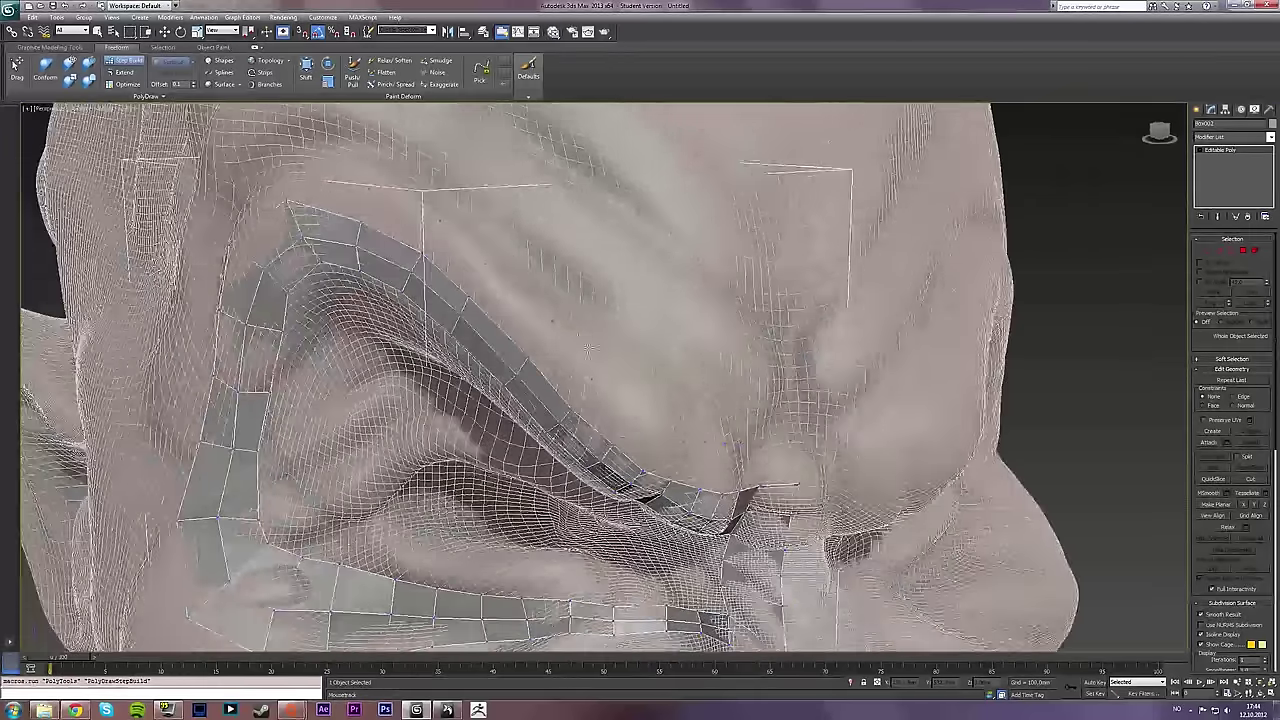
left_click(776, 470, "shift")
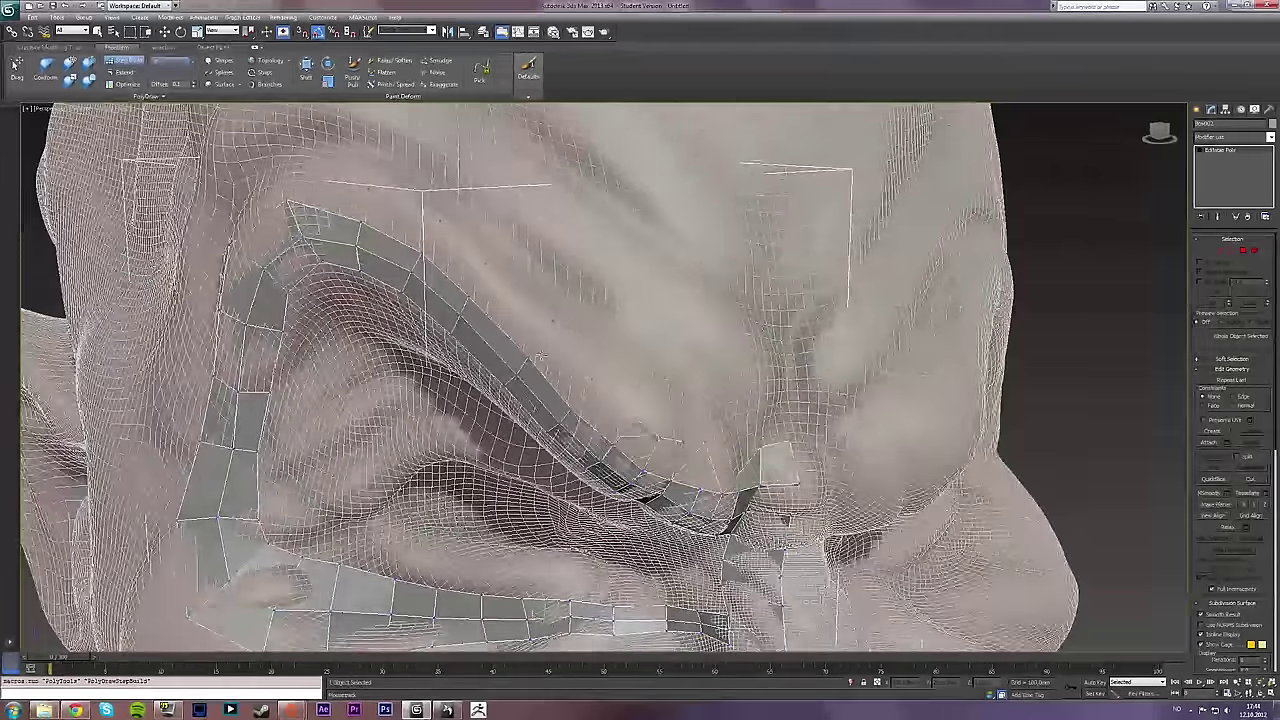
key("ctrl+z")
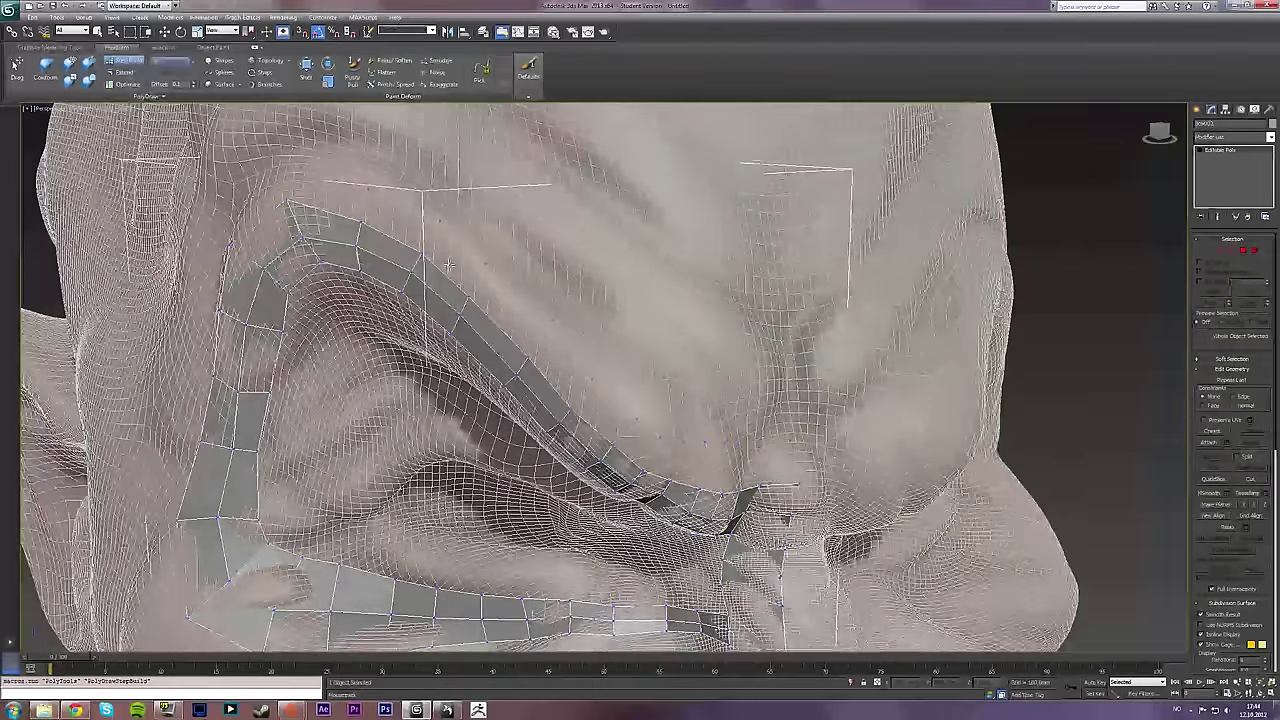
left_click(325, 195, "shift")
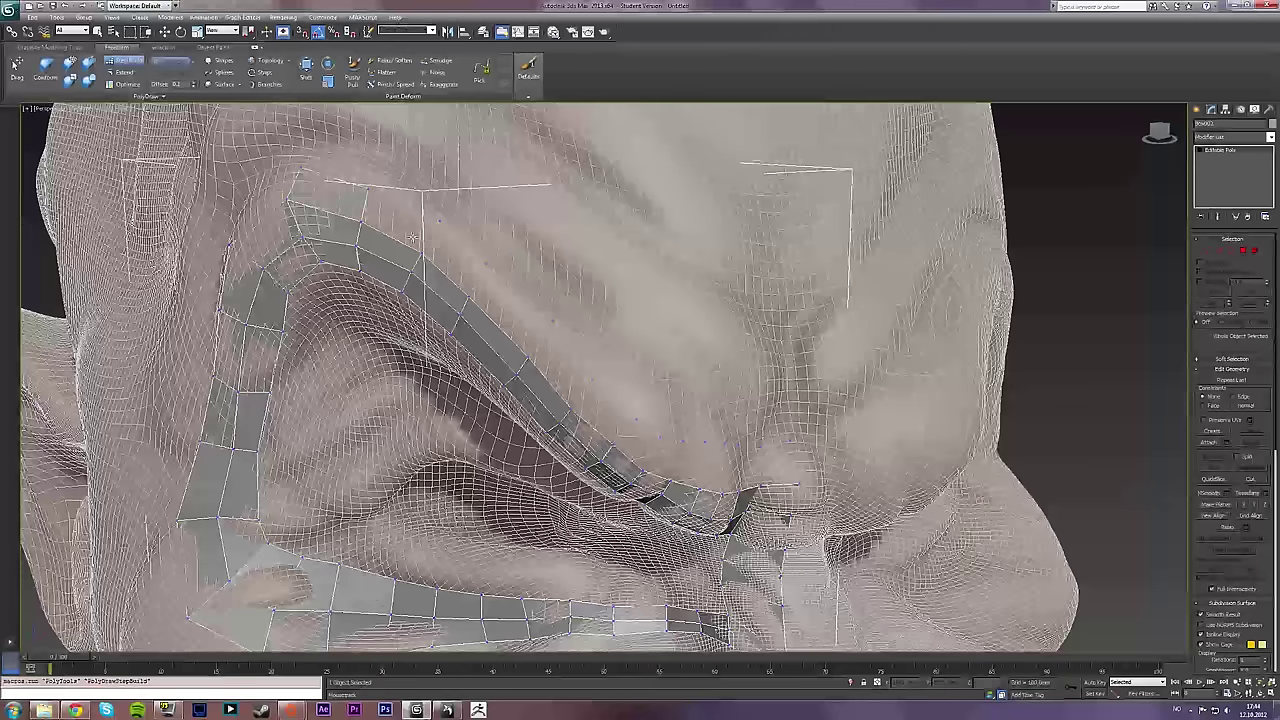
key("ctrl+z")
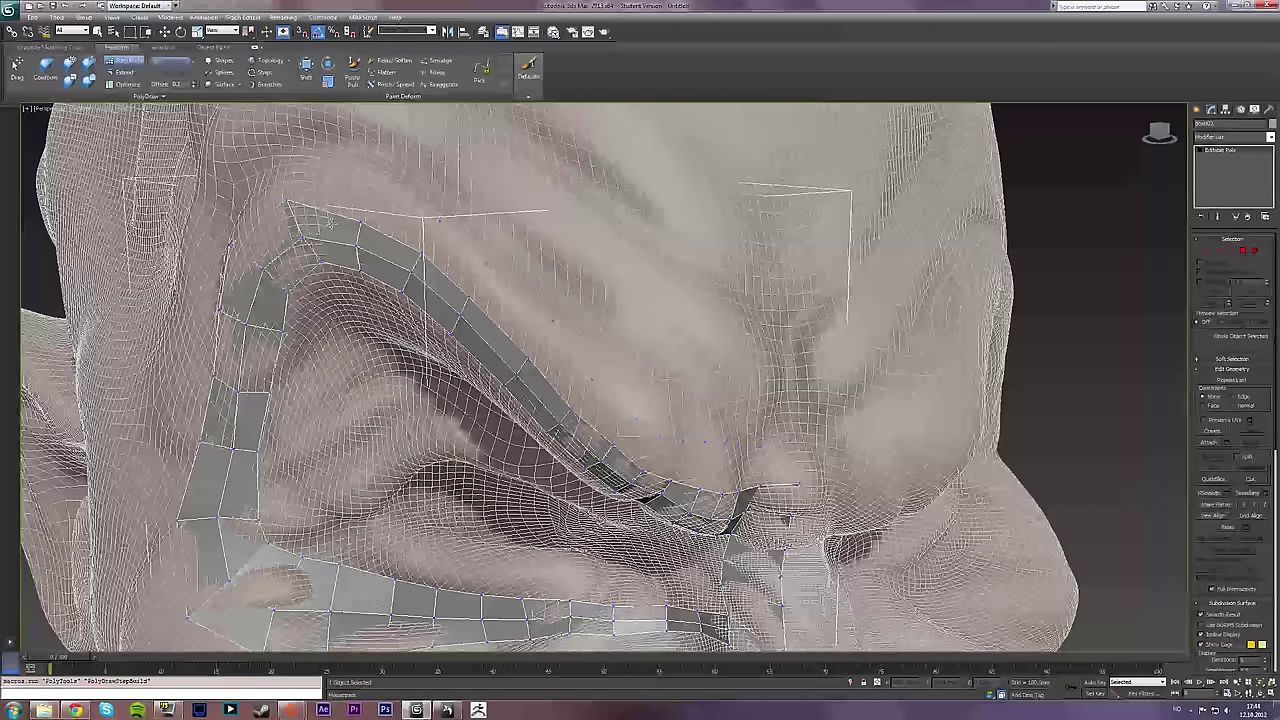
Add a Step Build vertex at the brow's outer corner and fill quads between the new row and brow strip towards the nose
left_click(302, 172)
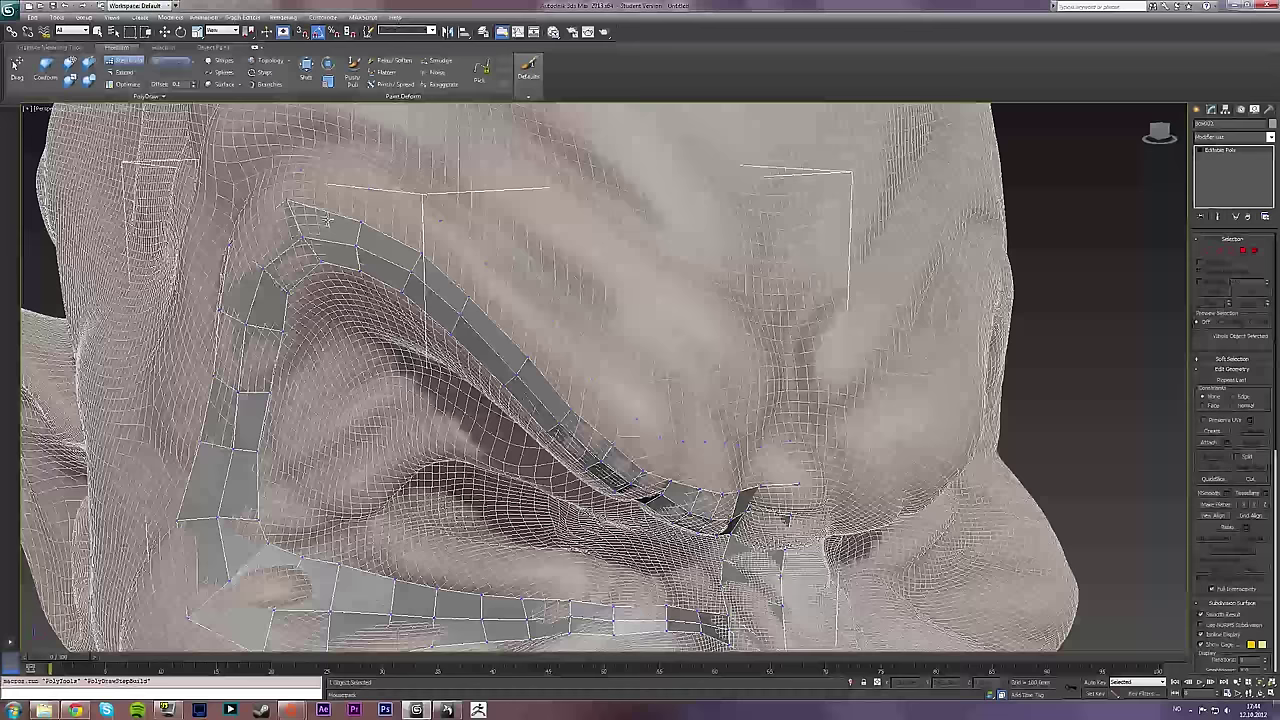
left_click_drag(322, 202, 412, 257, "shift")
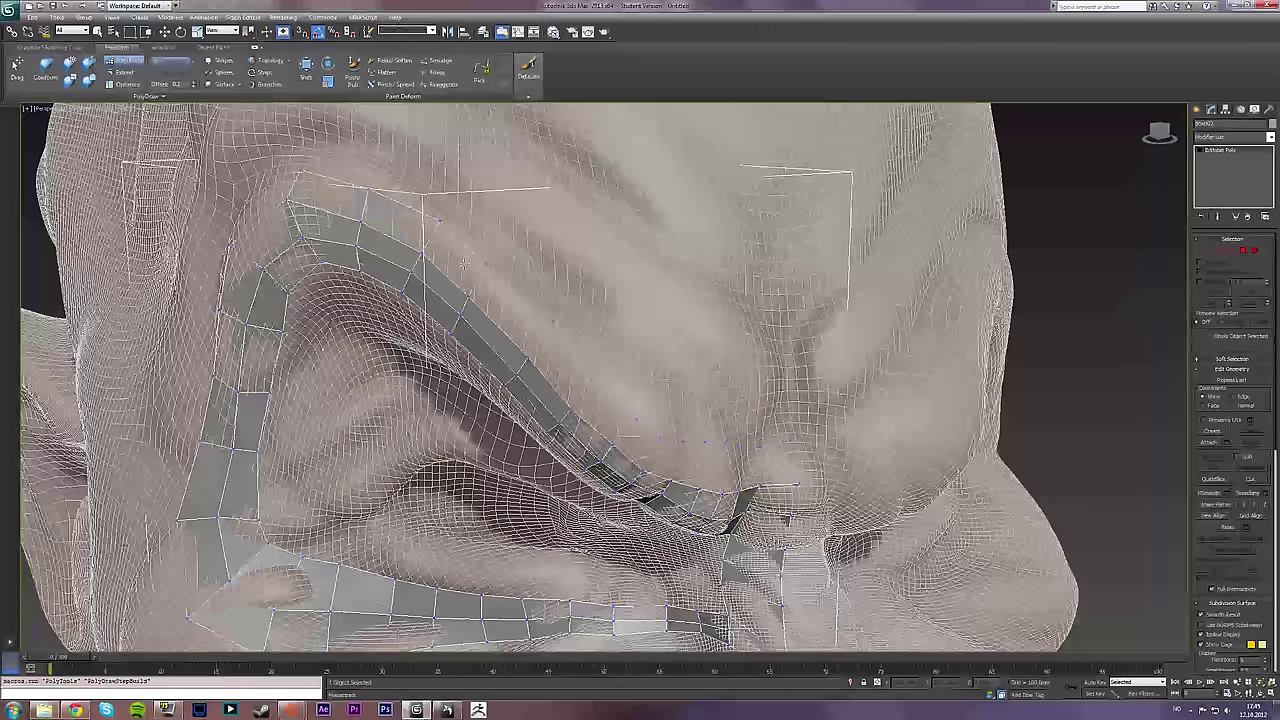
middle_click_drag(517, 335, 488, 310, "alt")
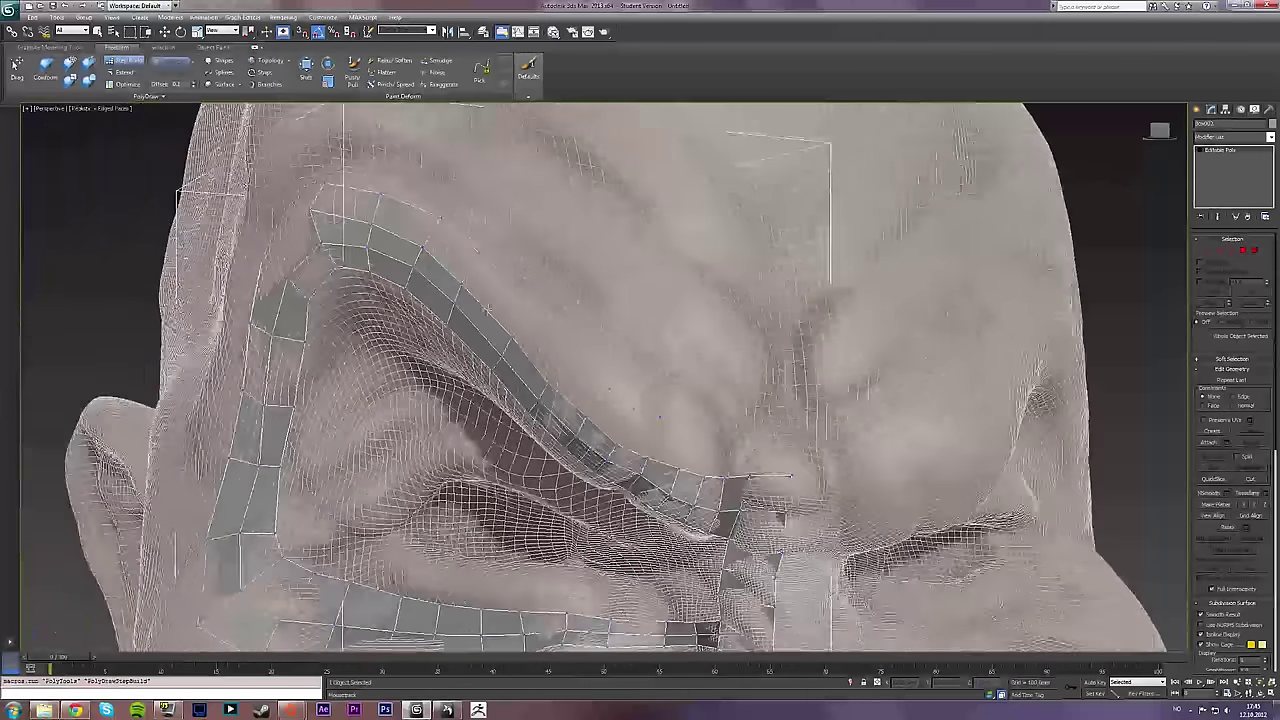
mouse_move(508, 355)
left_mouse_down("shift")
mouse_move(548, 322)
mouse_move(582, 424)
mouse_move(633, 394)
mouse_move(714, 487)
mouse_move(692, 462)
mouse_move(700, 435)
left_mouse_up("shift")
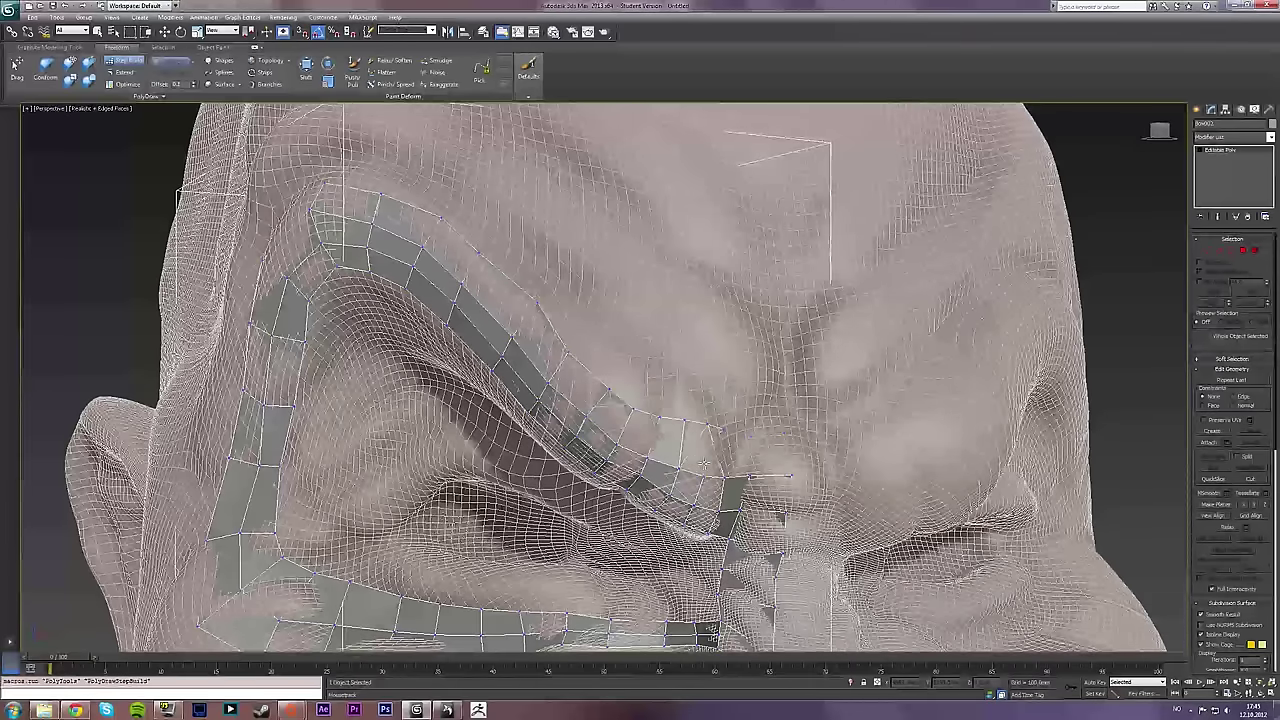
Fill the remaining quads at the inner end of the second brow row, across to the nose bridge
scroll(698, 436, "up", 6)
mouse_move(618, 425)
left_mouse_down()
mouse_move(570, 412)
mouse_move(748, 424)
left_mouse_up()
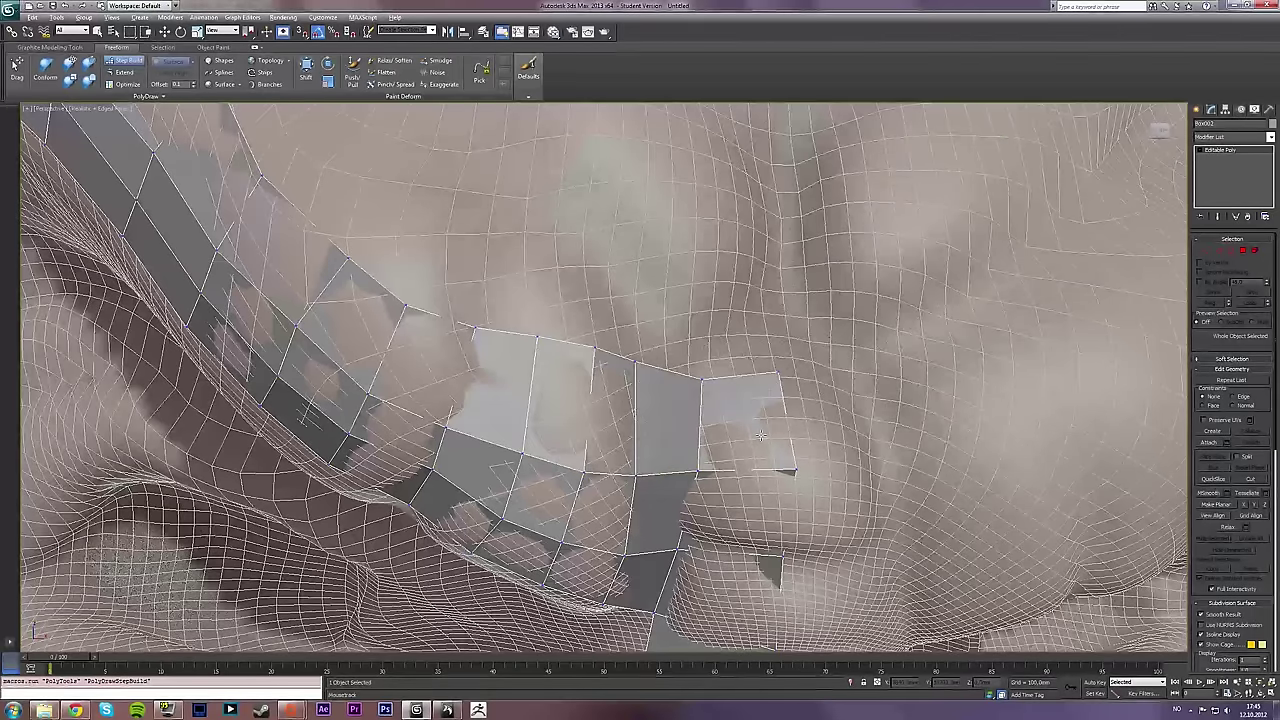
scroll(760, 436, "down", 8)
scroll(575, 384, "up", 6)
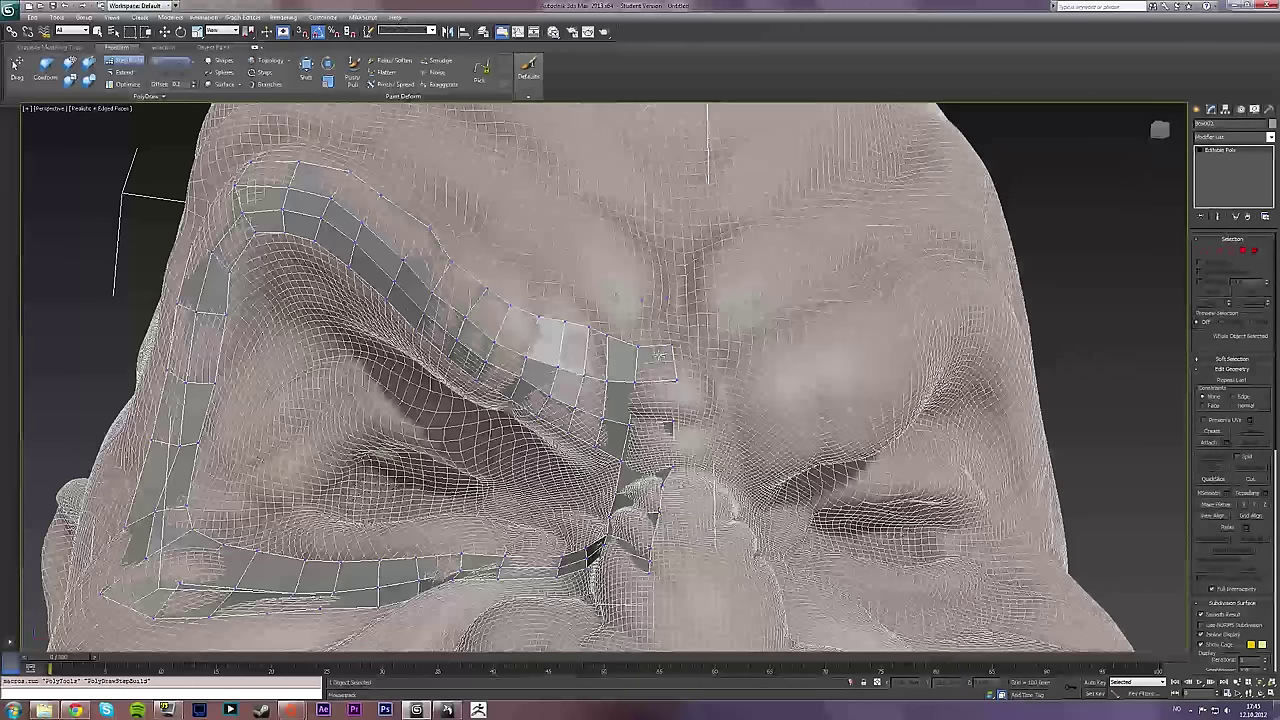
Start a third row of Step Build quads above the inner end of the second row, working outward from the nose bridge
left_click_drag(660, 355, 652, 300)
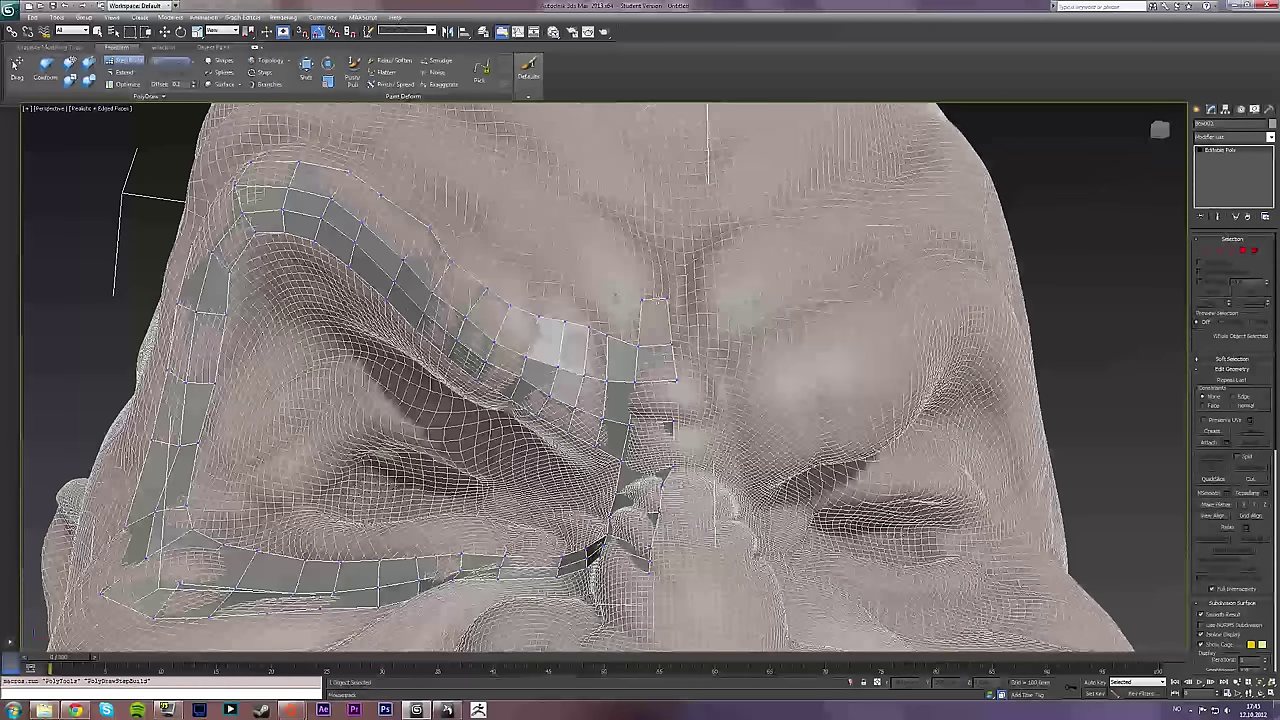
left_click(625, 321, "shift")
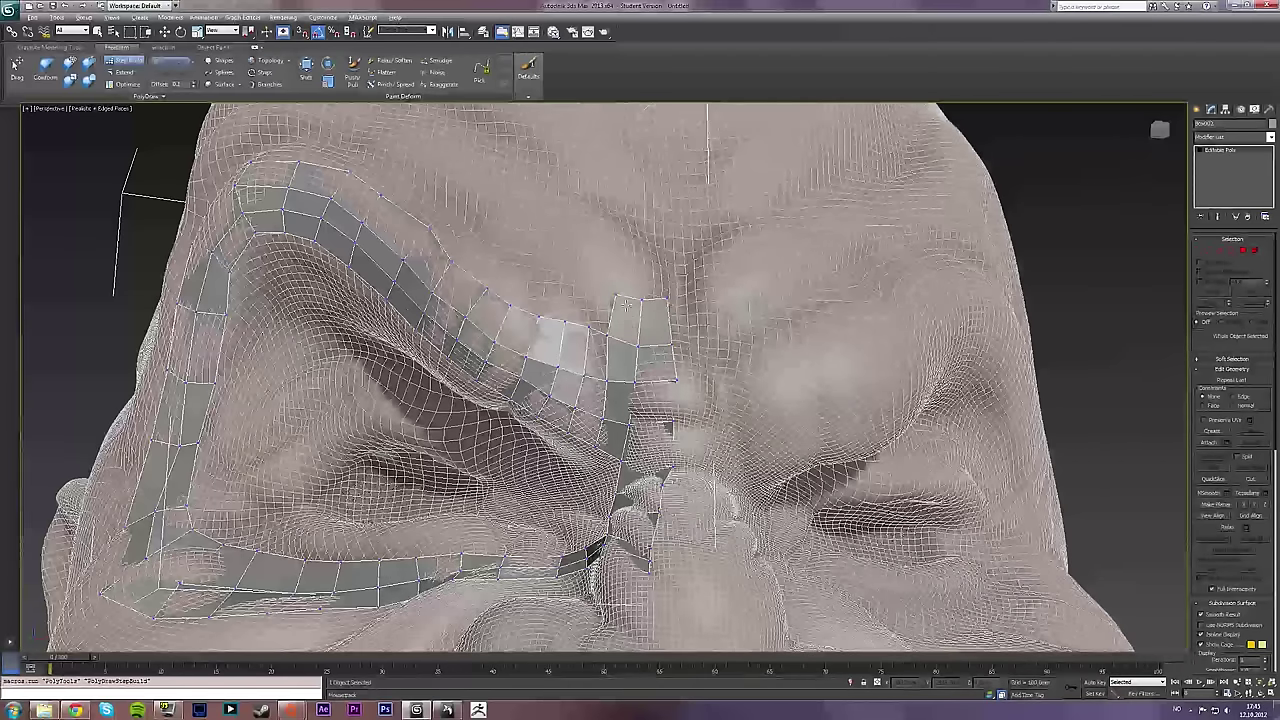
middle_click_drag(626, 302, 614, 334, "alt")
left_click(578, 320)
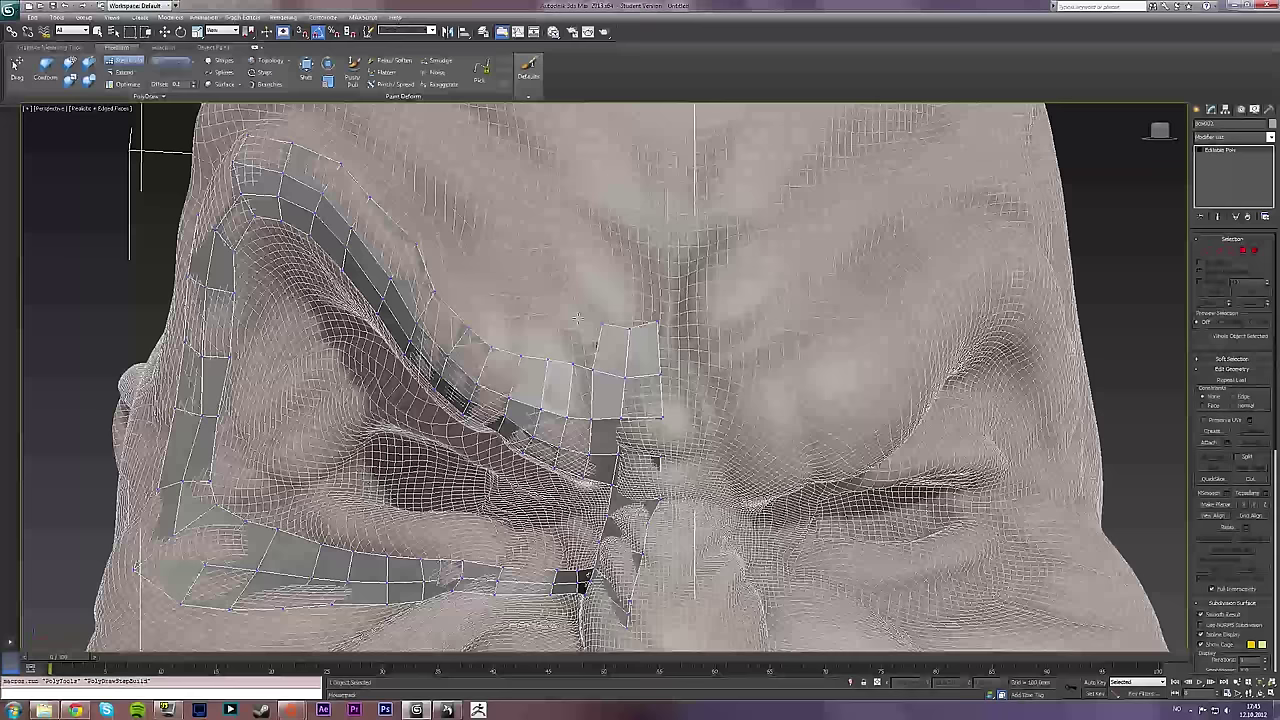
left_click(587, 345, "shift")
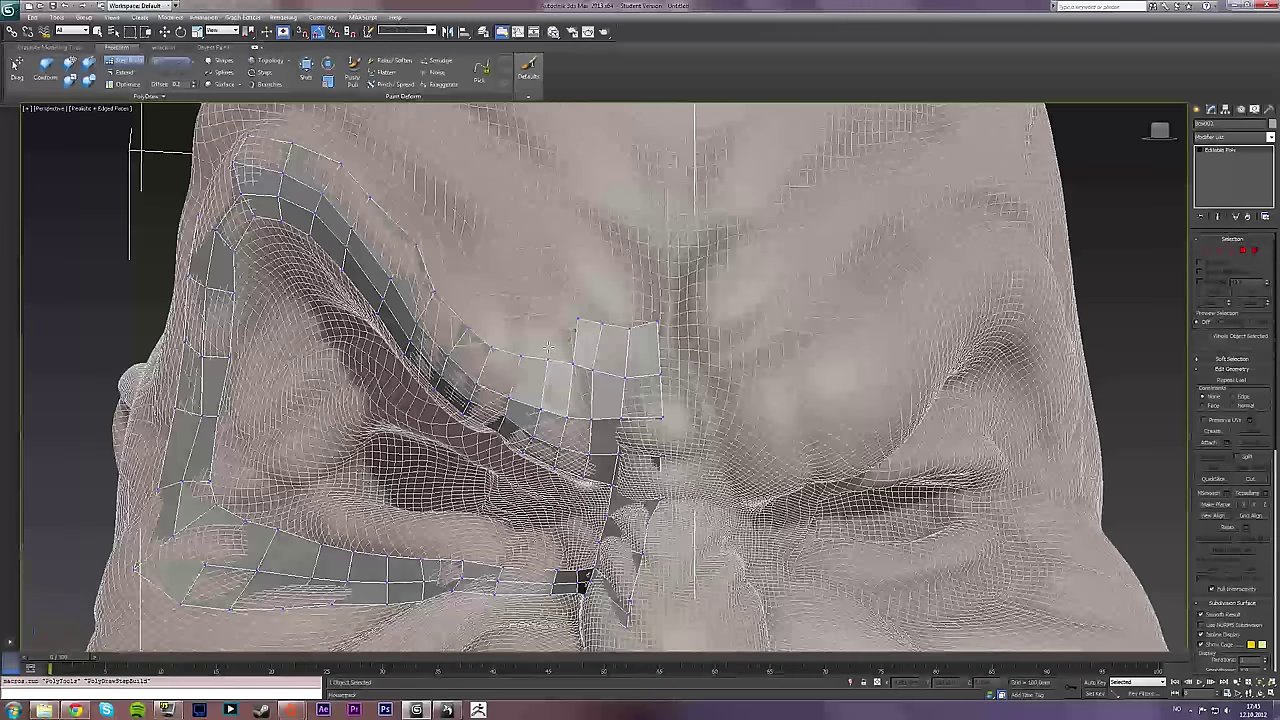
Place more vertices above the inner brow and fill the next quads of the third row
left_click(527, 310)
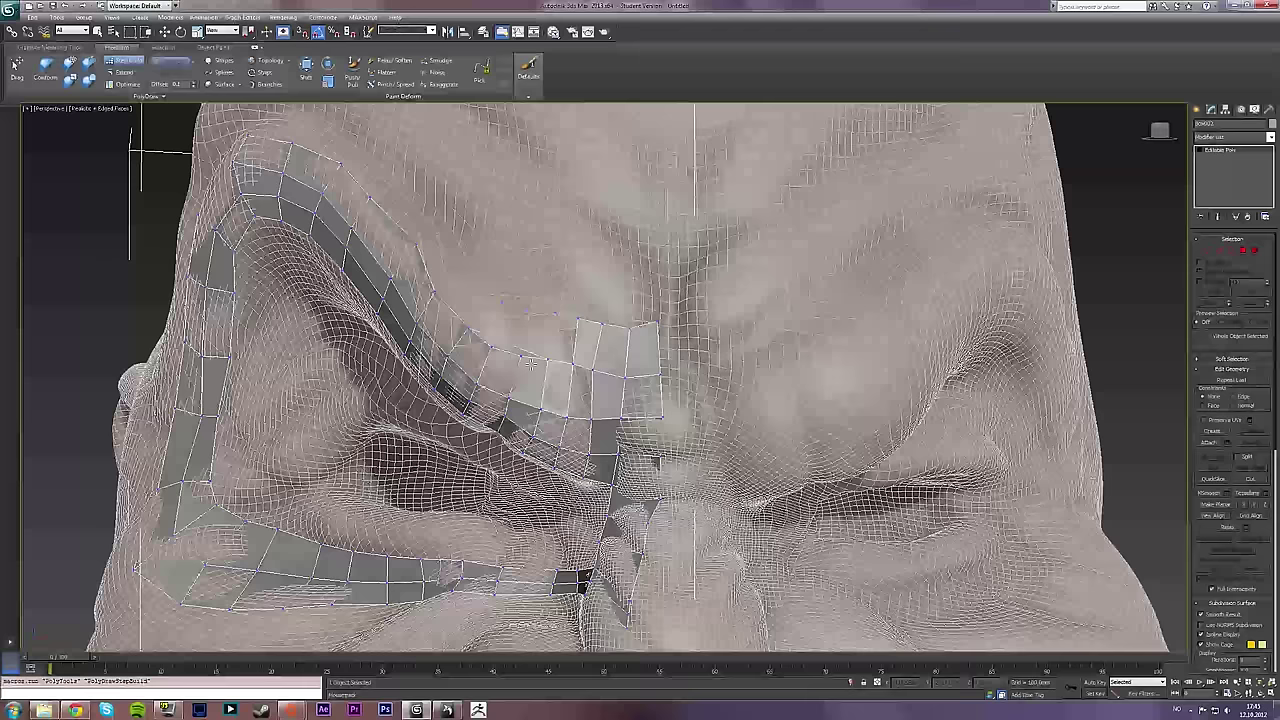
left_click_drag(577, 343, 493, 330, "shift")
middle_click_drag(487, 373, 551, 316, "alt")
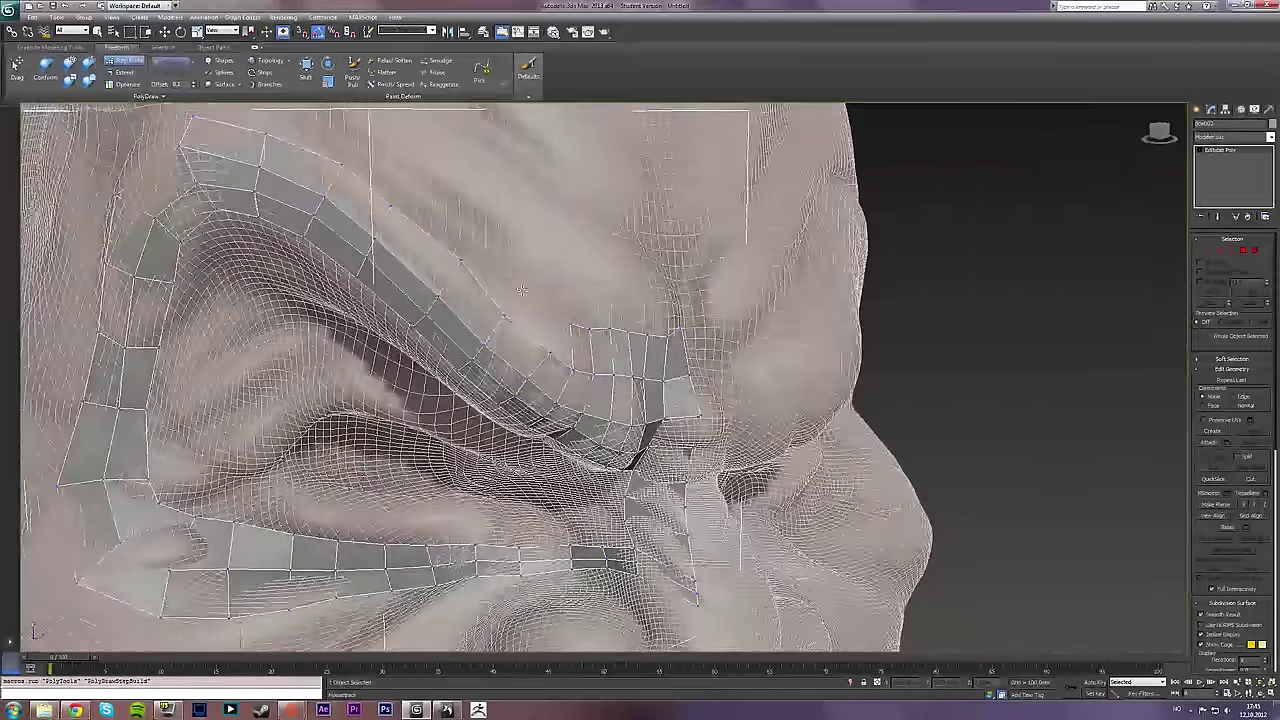
Continue the third row outward and up the brow with further Step Build vertices and quads
left_click(476, 243)
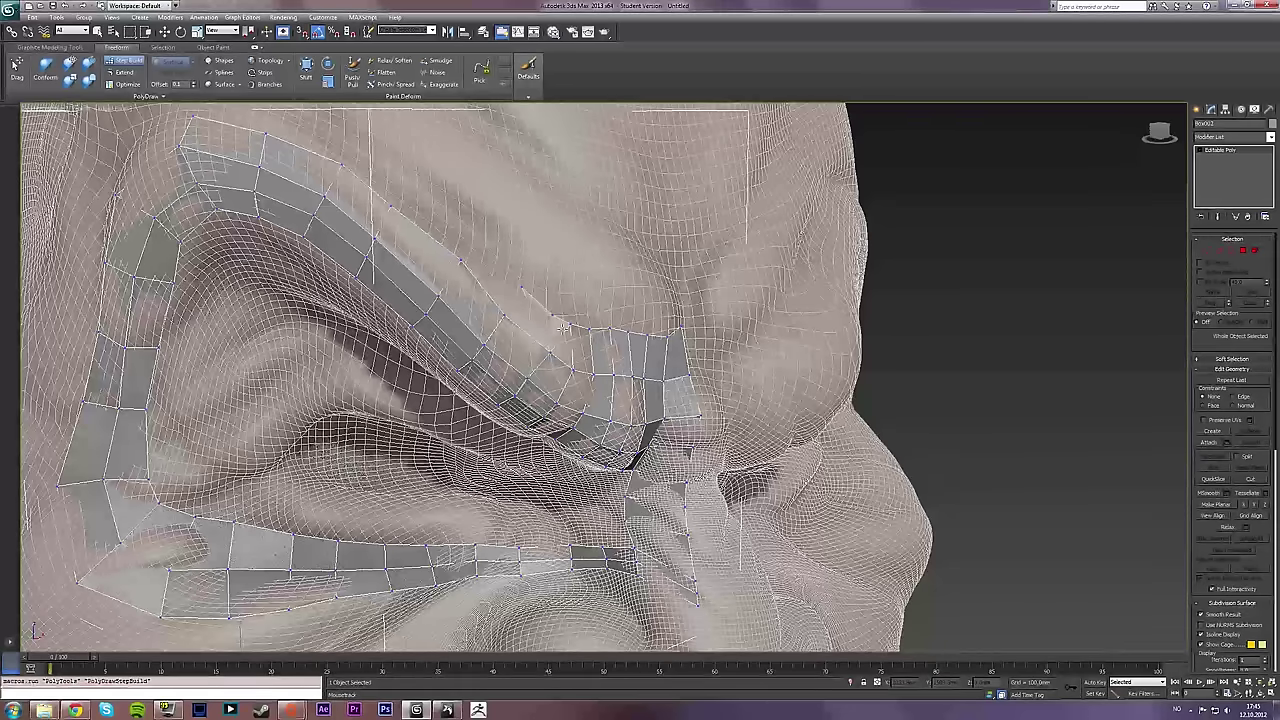
middle_click_drag(562, 332, 616, 294, "alt")
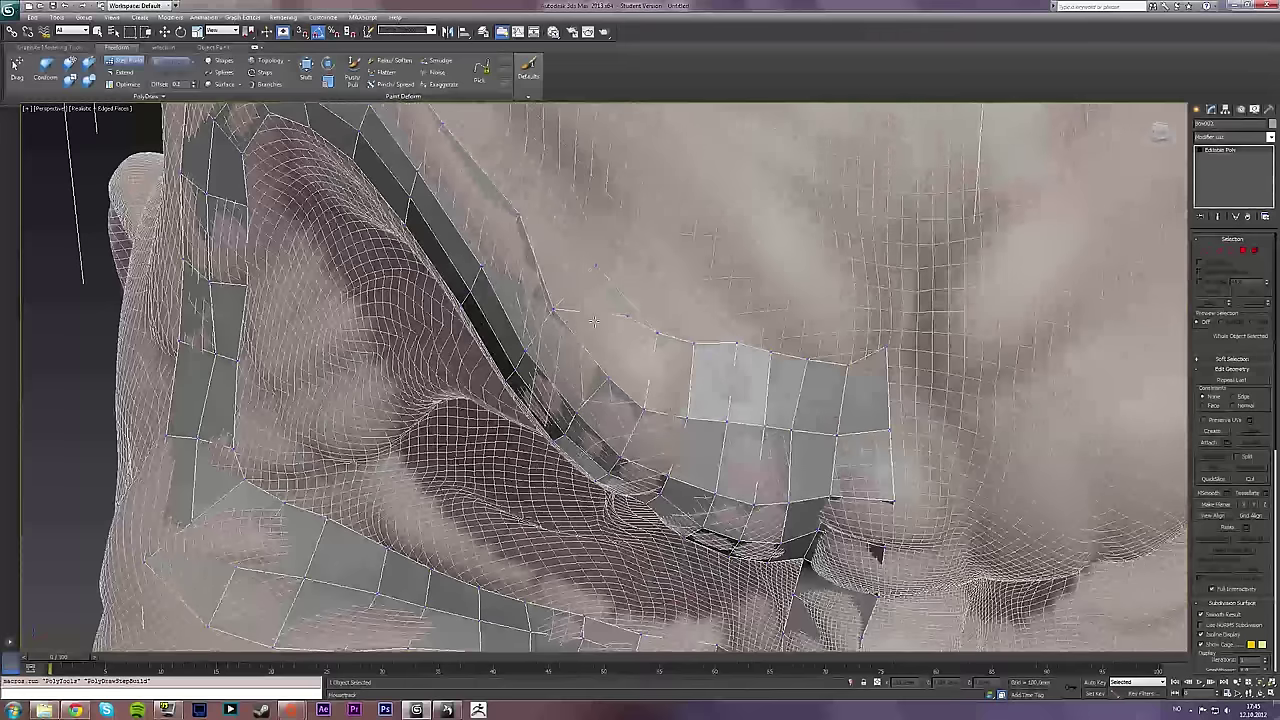
left_click(633, 359, "shift")
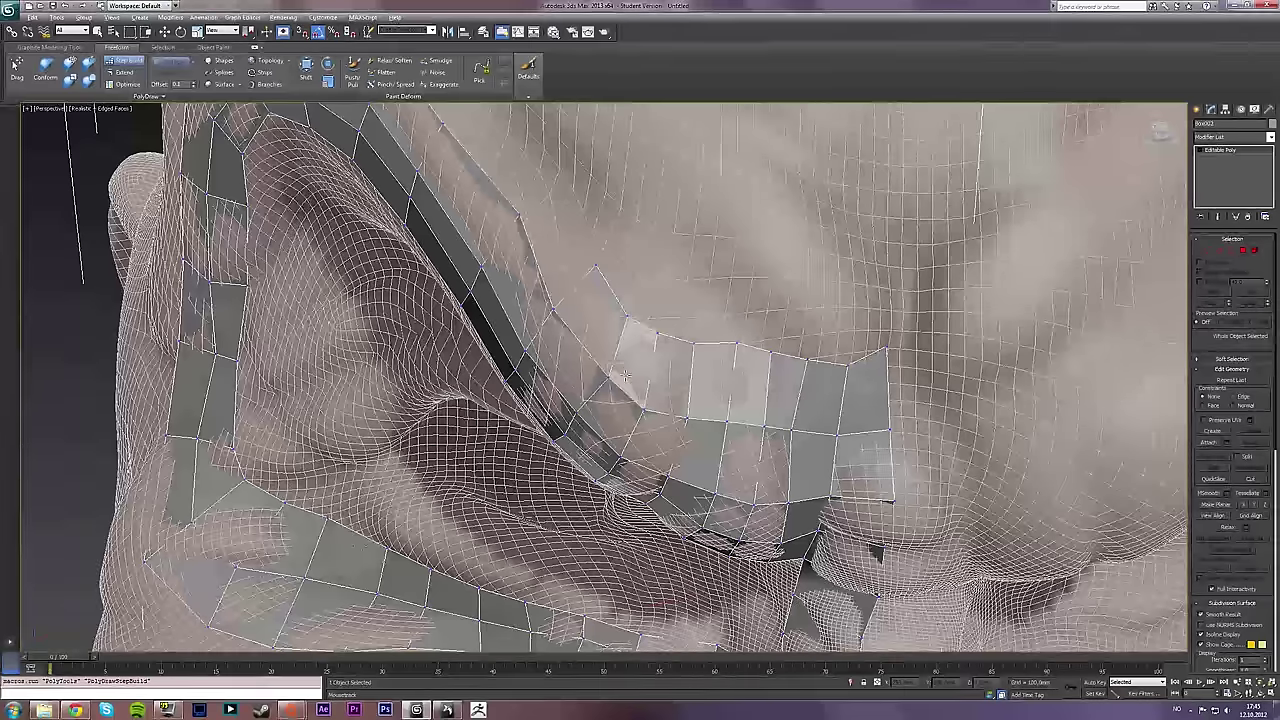
middle_click_drag(633, 359, 652, 340, "alt")
middle_click_drag(576, 320, 601, 372, "alt")
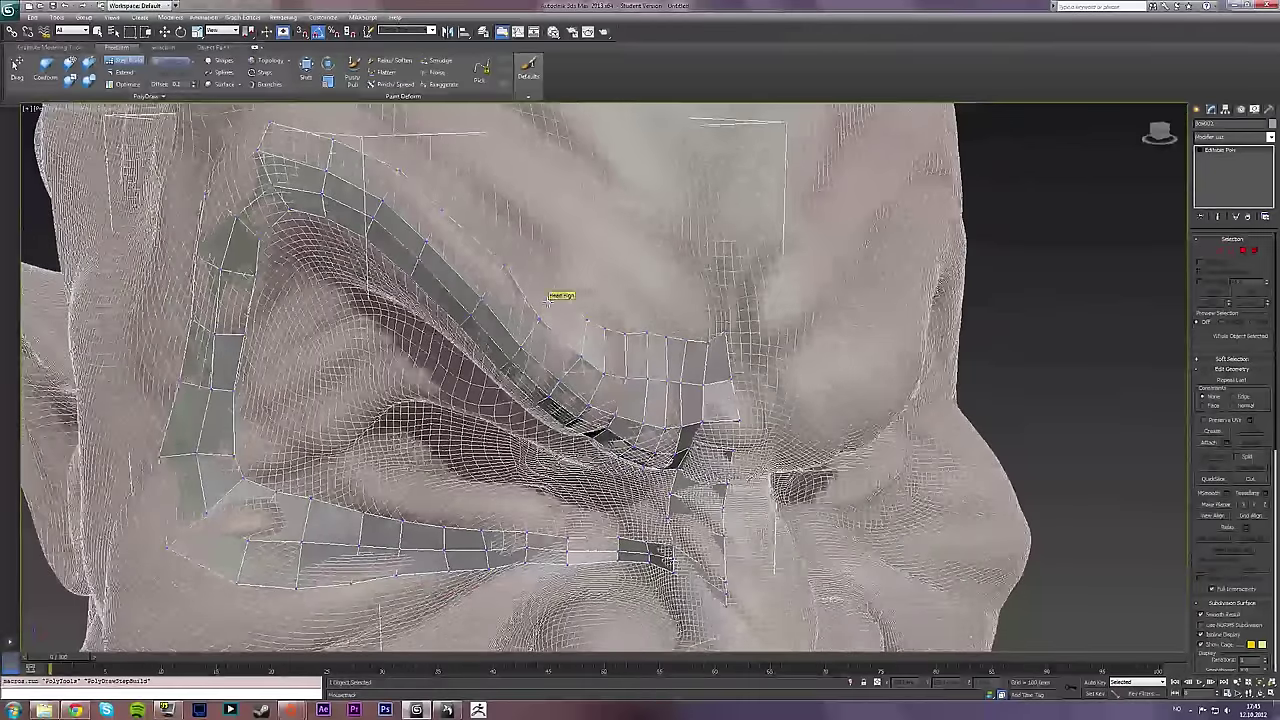
left_click(560, 292)
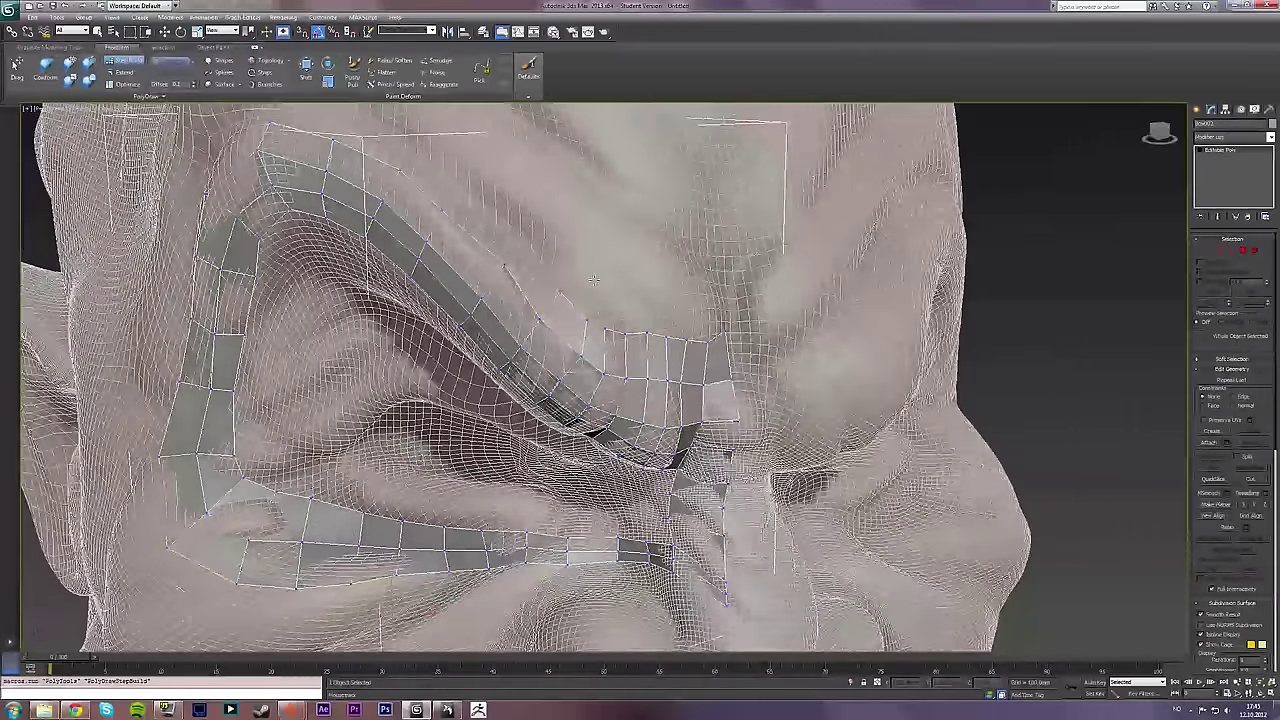
middle_click_drag(585, 306, 576, 287, "alt")
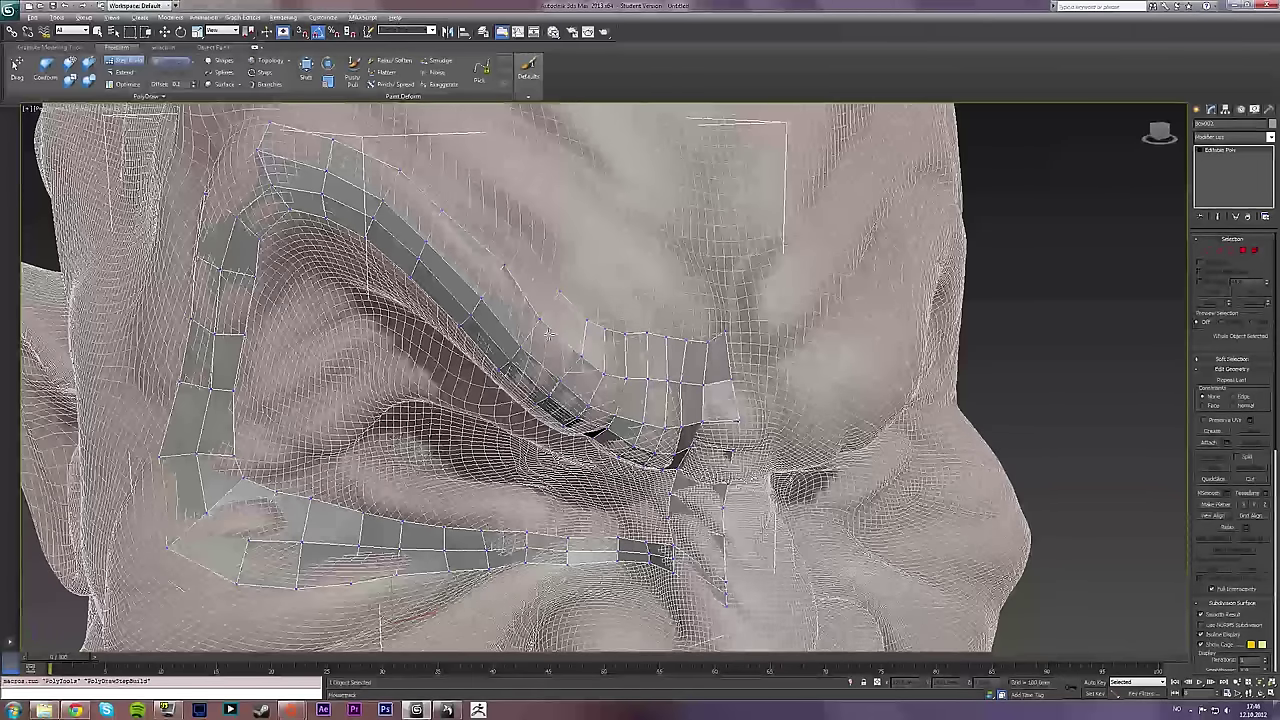
middle_click_drag(549, 334, 482, 344, "alt")
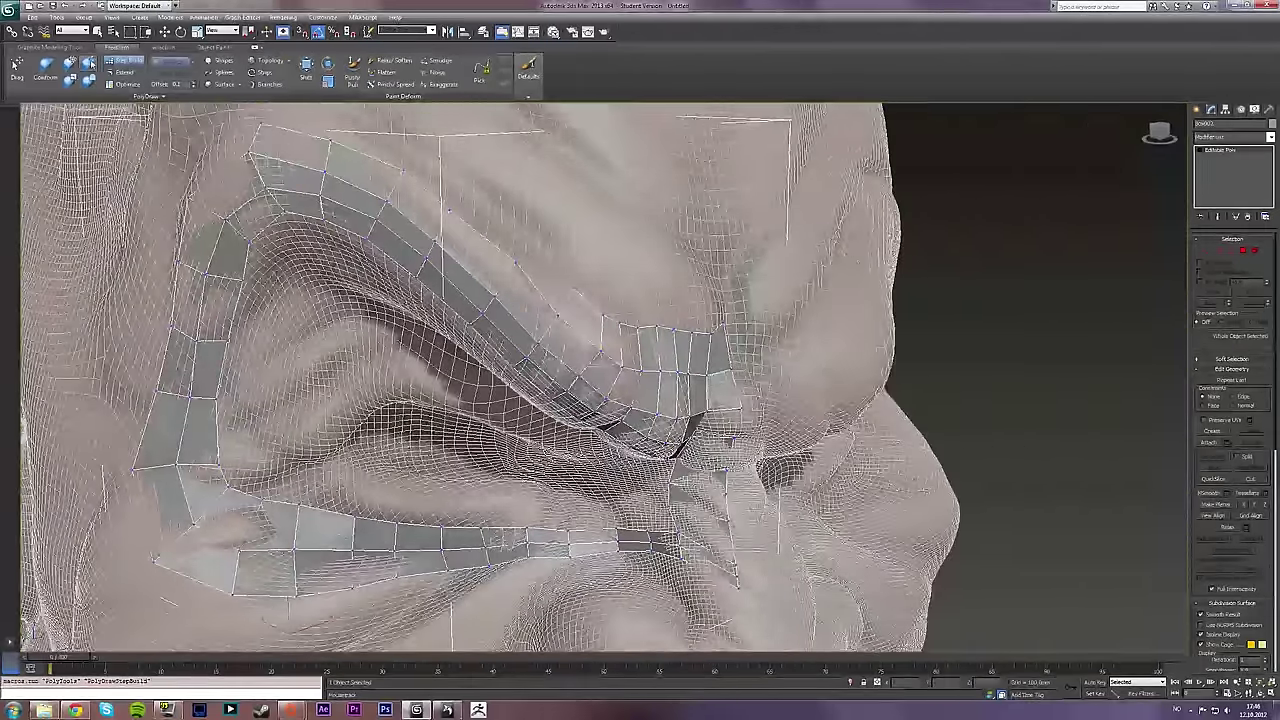
Leave Step Build and hide the high-resolution head to inspect the low-poly mesh on its own
left_click(92, 34)
left_click(92, 34)
left_click(165, 32)
left_click(886, 245)
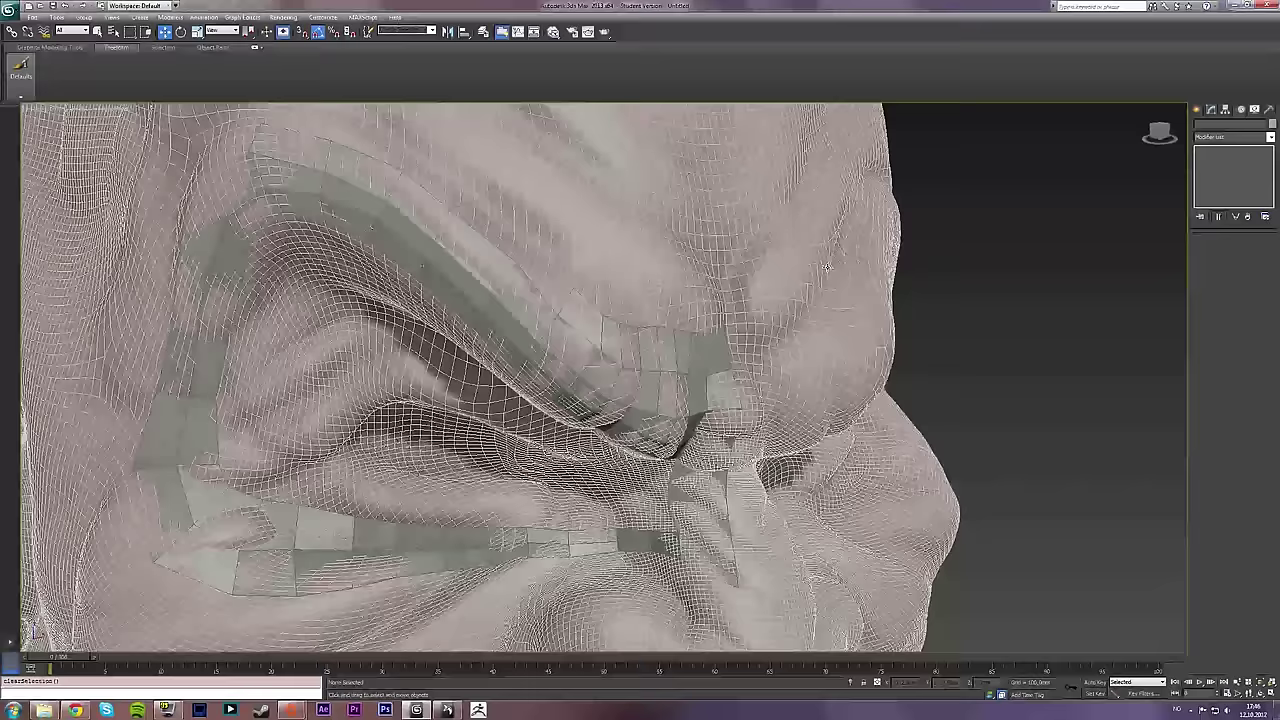
right_click(907, 244)
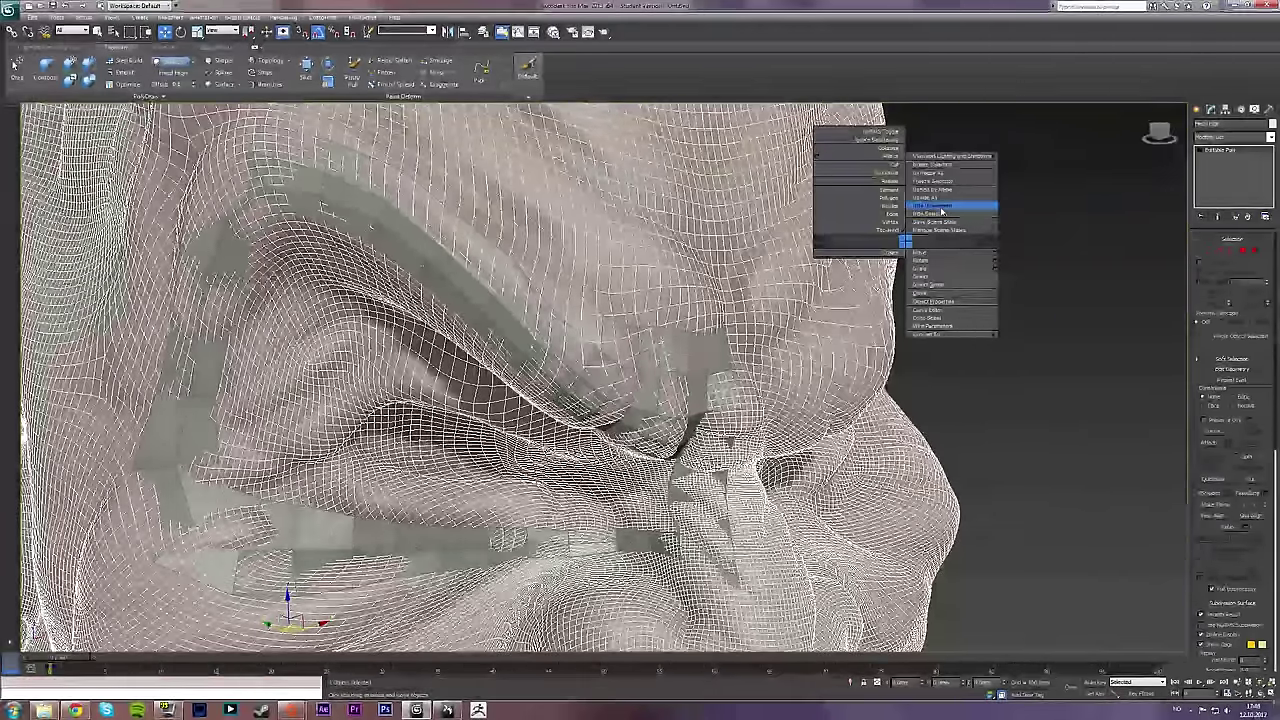
left_click(938, 206)
scroll(791, 334, "down", 5)
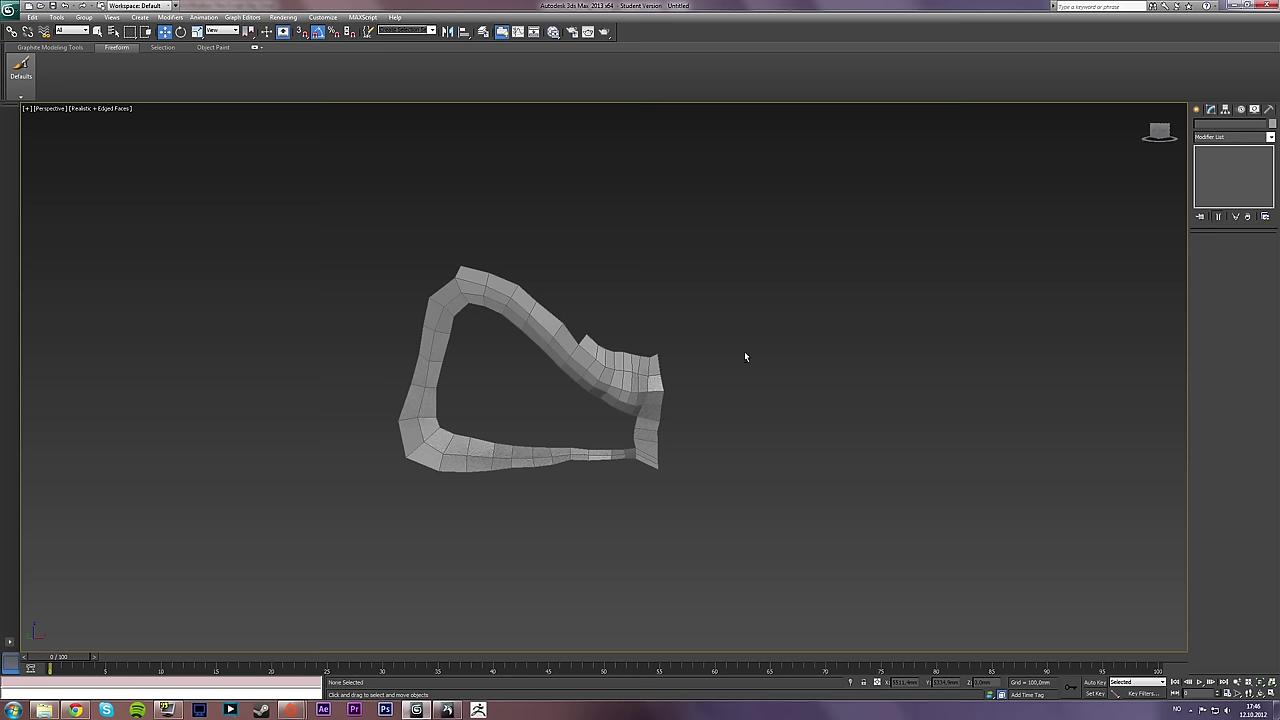
left_click(601, 432)
left_click(735, 414)
middle_click_drag(660, 434, 713, 410, "alt")
Unhide all objects to bring back the sculpted head and the low-poly mesh
right_click(714, 439)
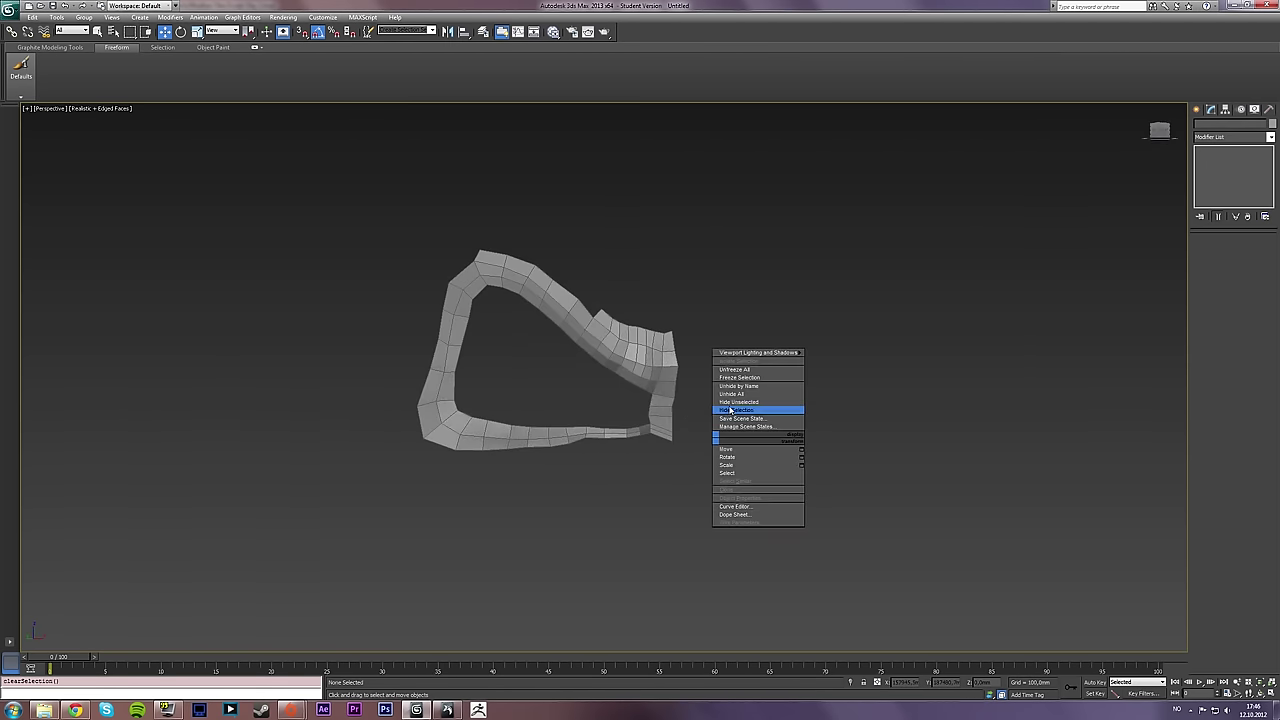
left_click(734, 403)
right_click(740, 414)
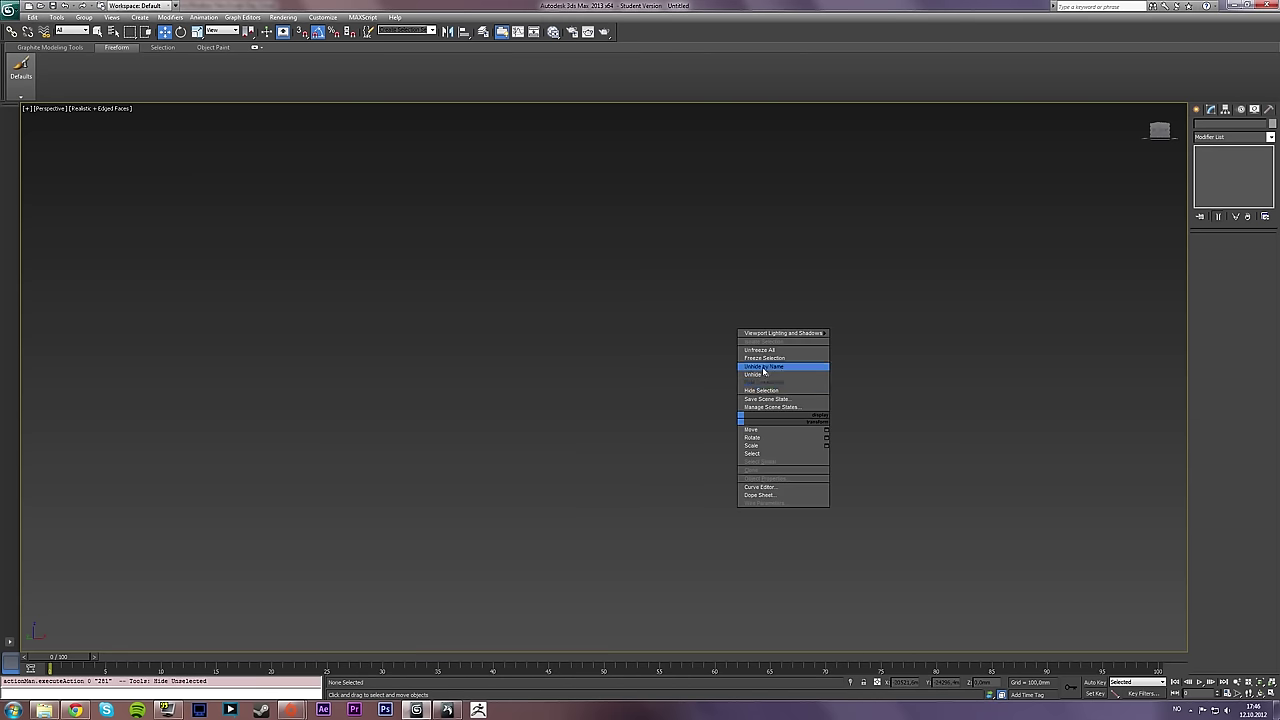
left_click(760, 382)
right_click(760, 380)
left_click(790, 340)
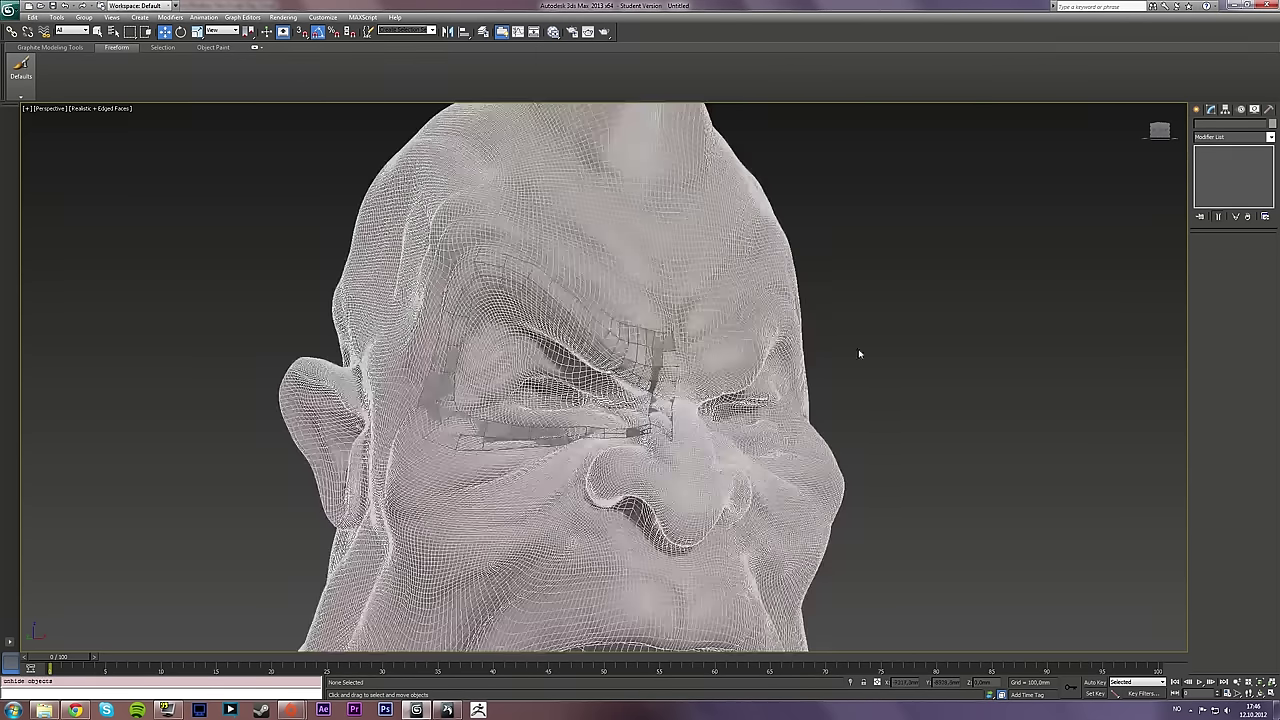
Turn off the edged-faces display and view the whole shaded bust from the front
scroll(914, 368, "down", 5)
middle_click_drag(912, 368, 794, 413, "alt")
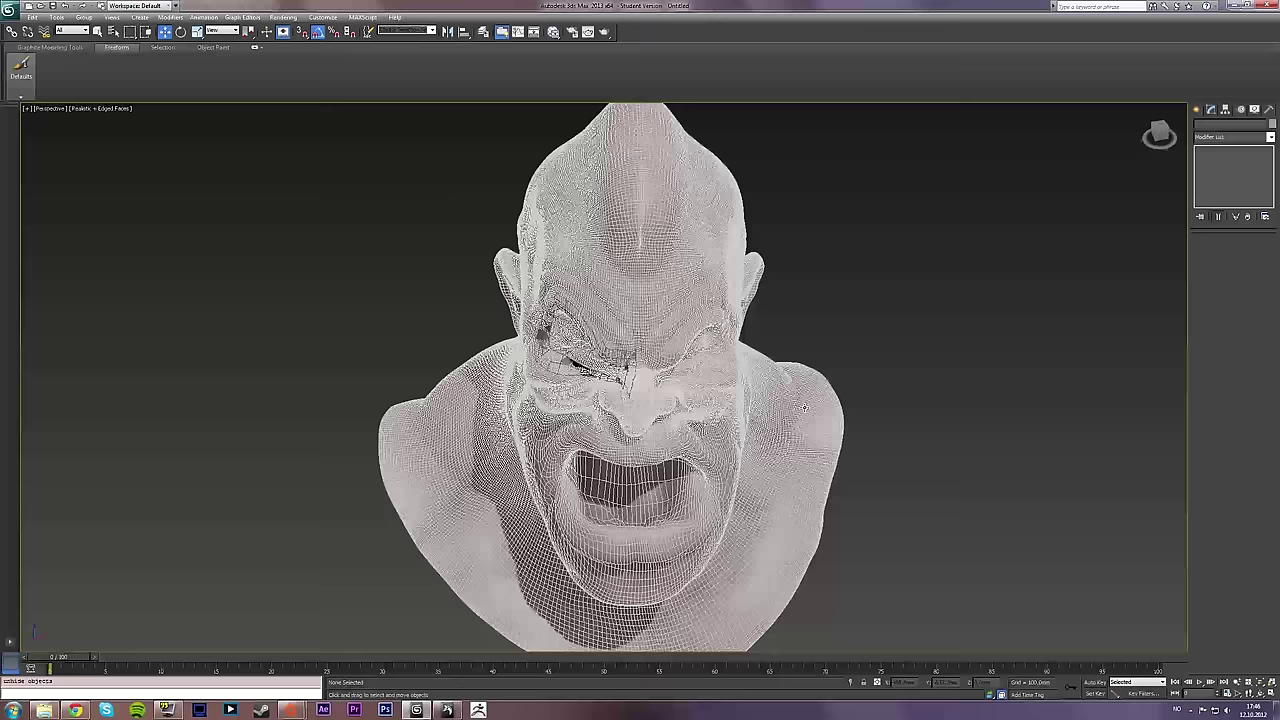
key("F4")
scroll(793, 413, "down", 4)
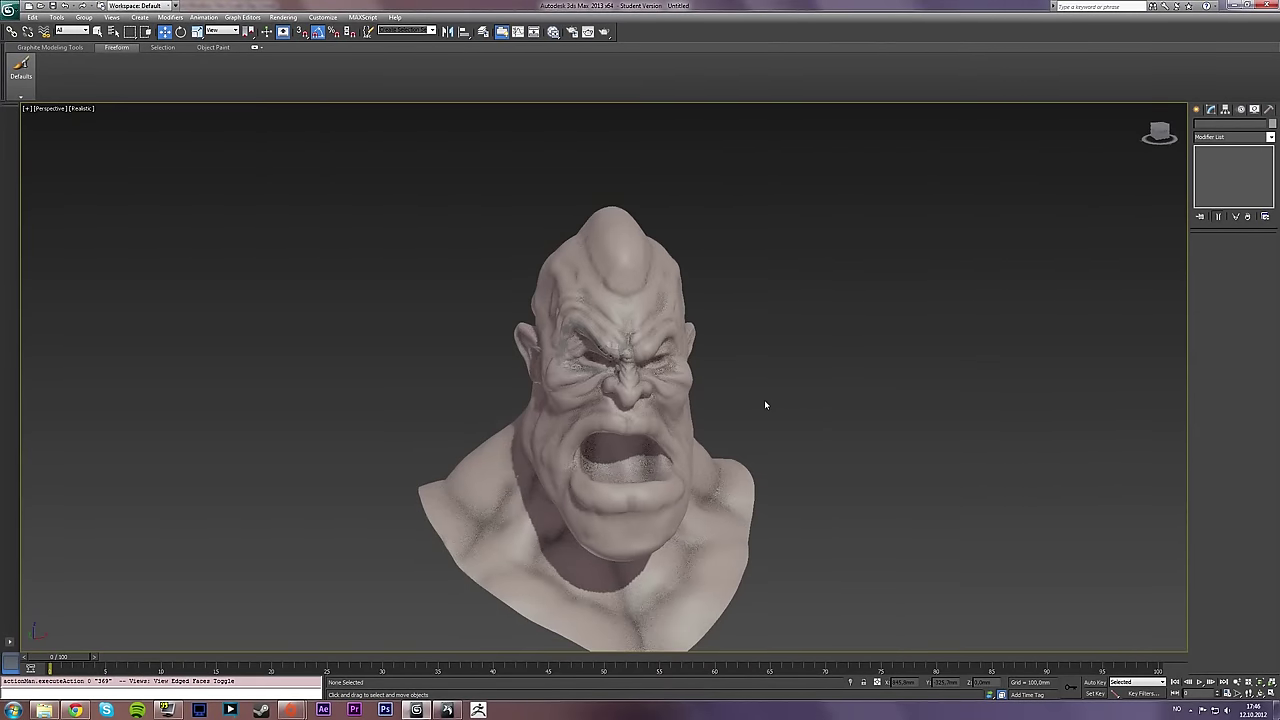